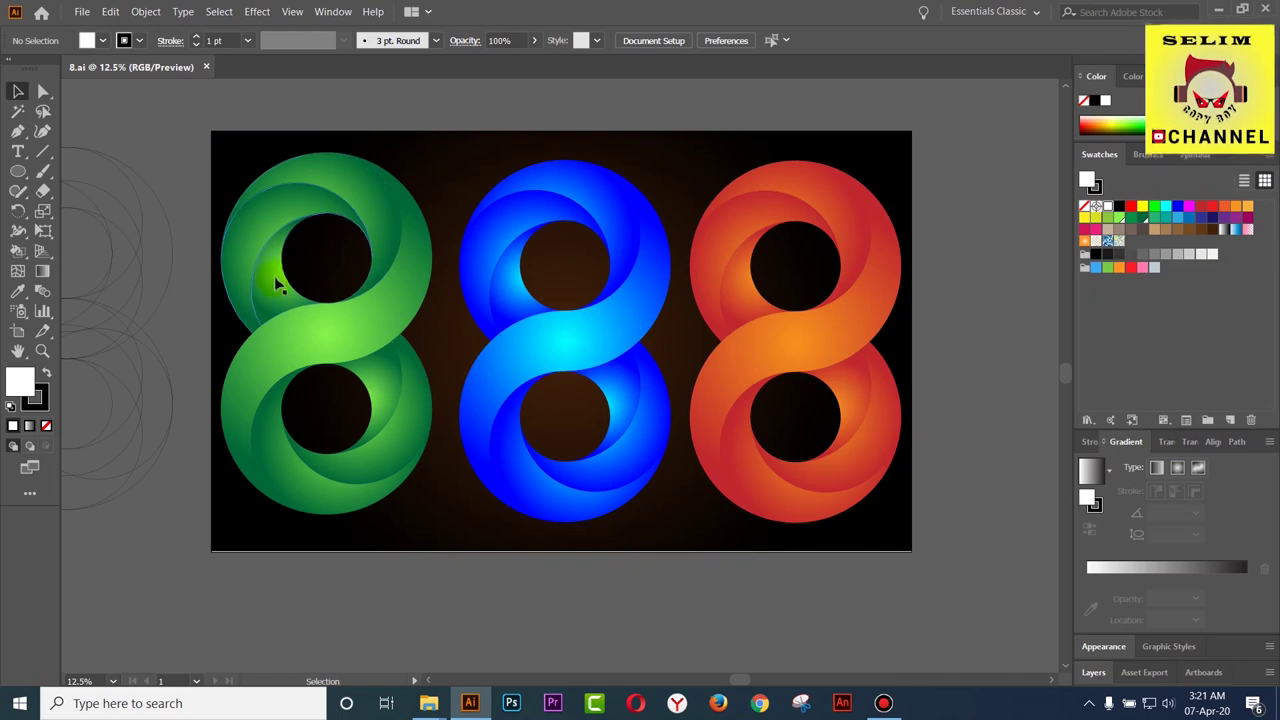
Pull two crescent pieces out of the finished green 8, put them back, and return to the Selection tool
left_click_drag(380, 232, 469, 196)
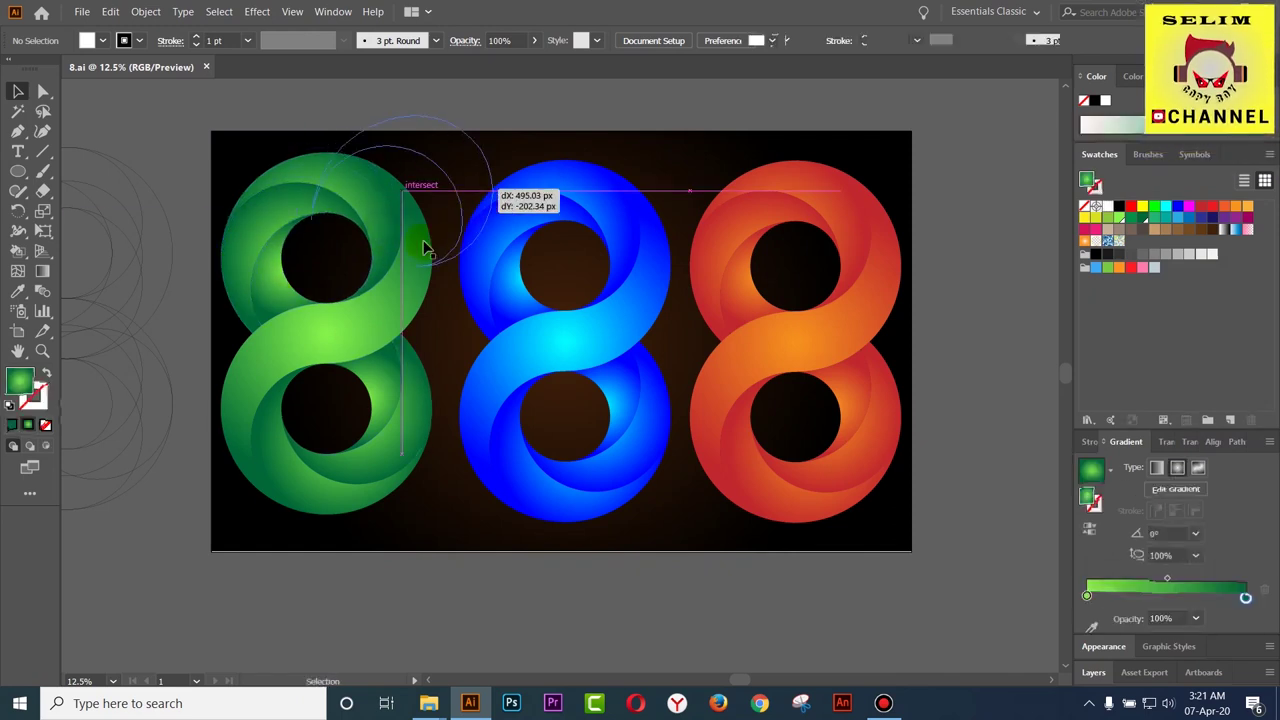
left_click_drag(422, 338, 423, 339)
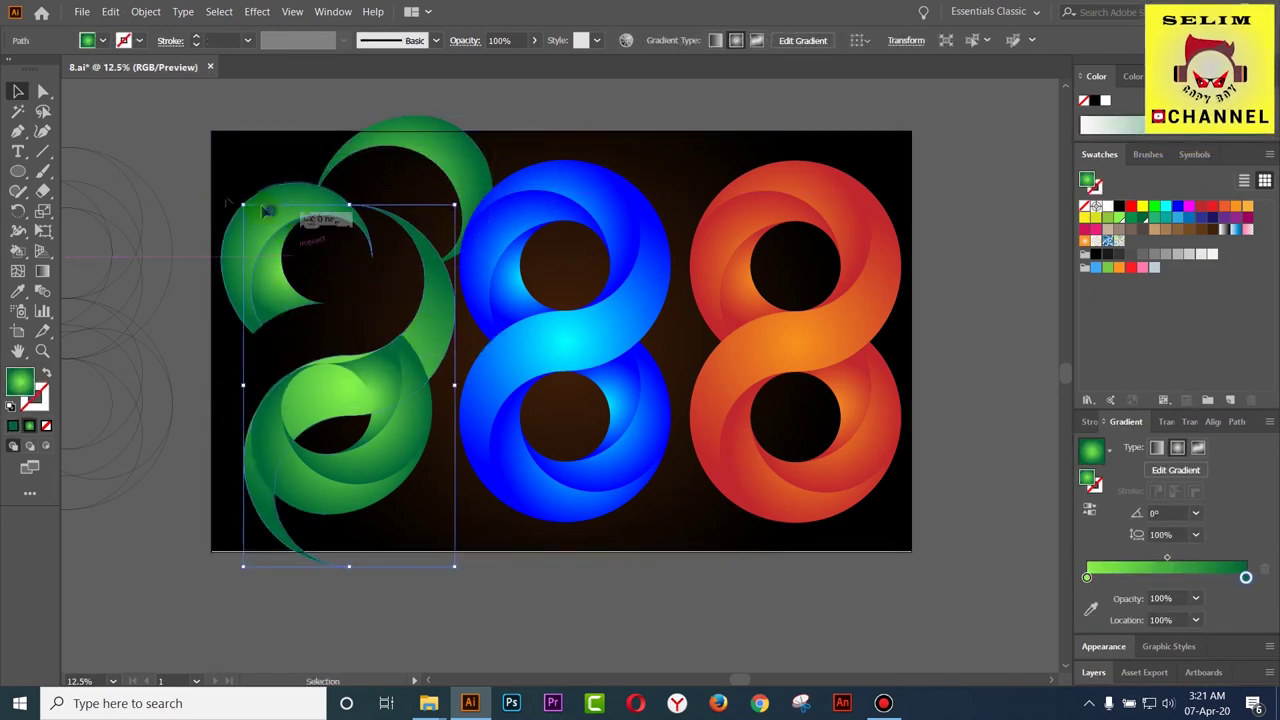
left_click_drag(268, 211, 271, 284)
left_click_drag(210, 320, 200, 320)
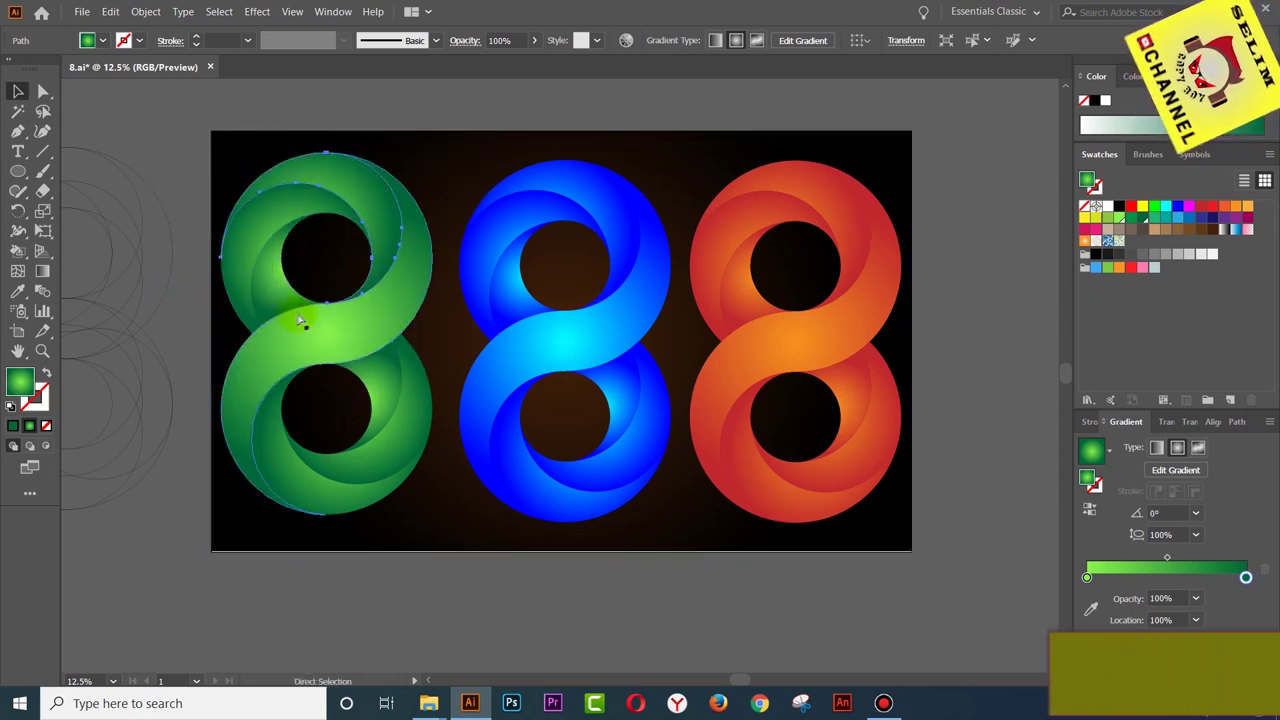
key("v")
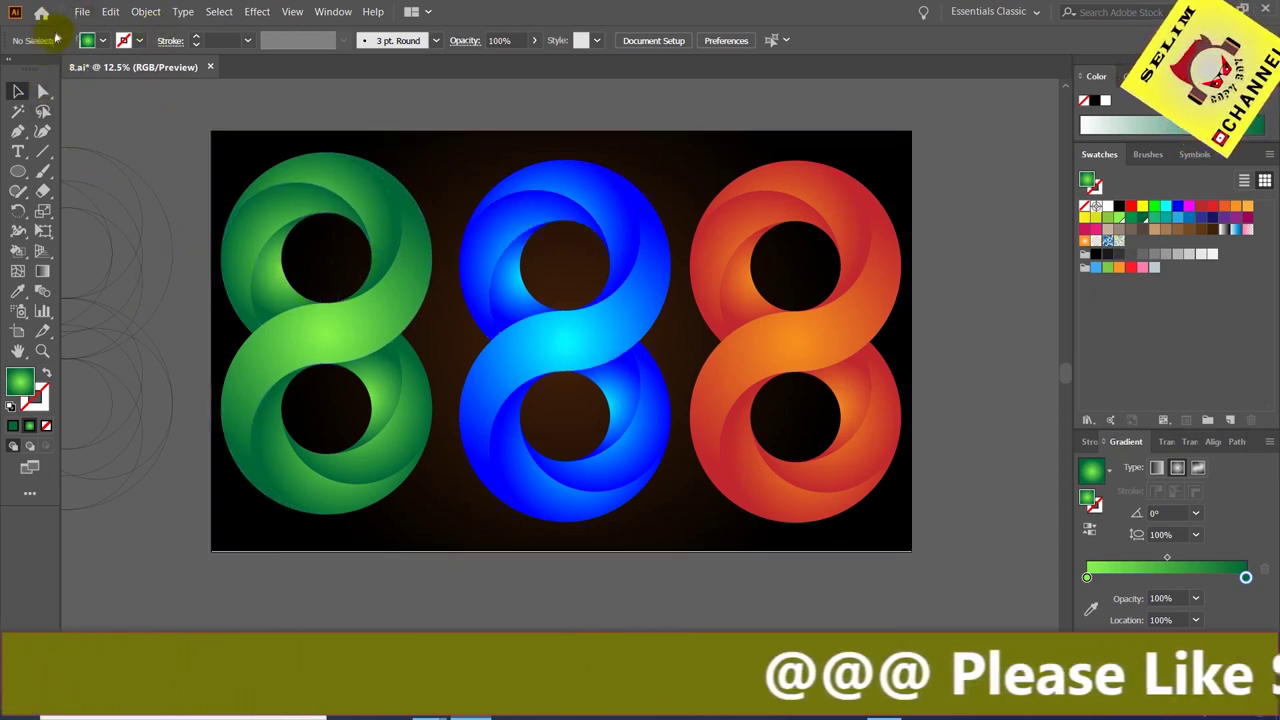
Create a new 3000 × 3000 px RGB document
left_click(81, 12)
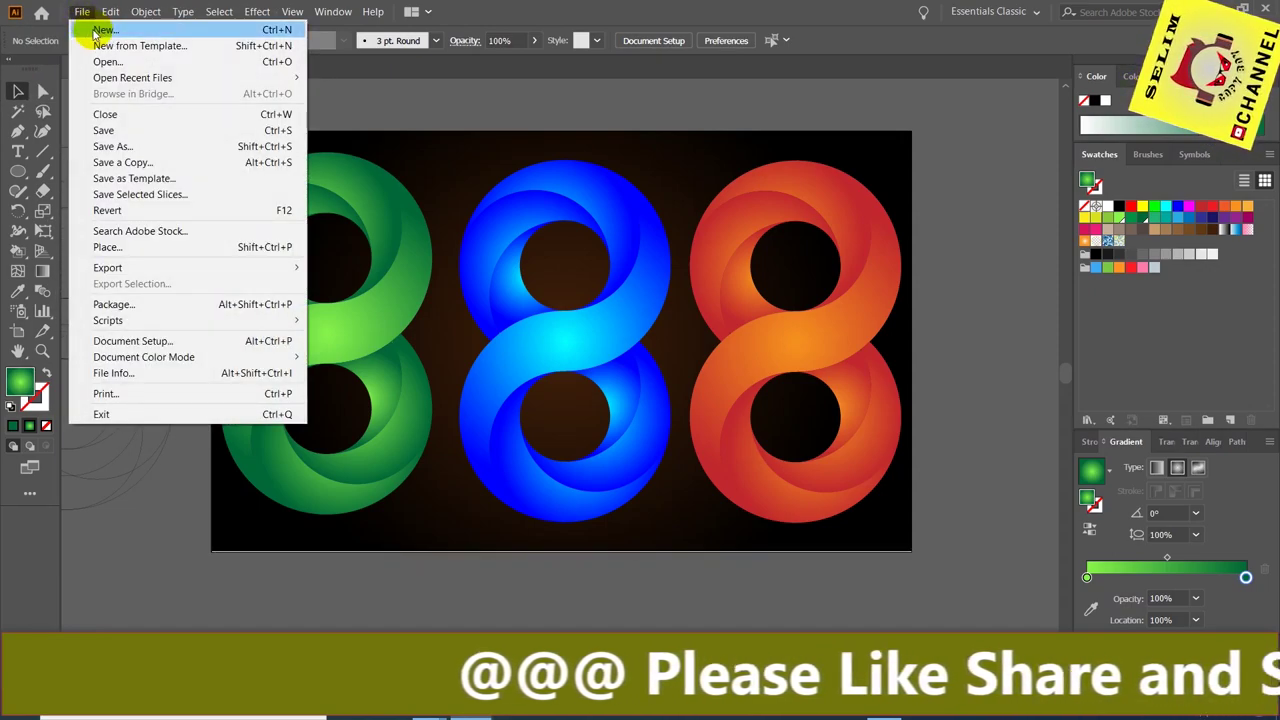
left_click(93, 31)
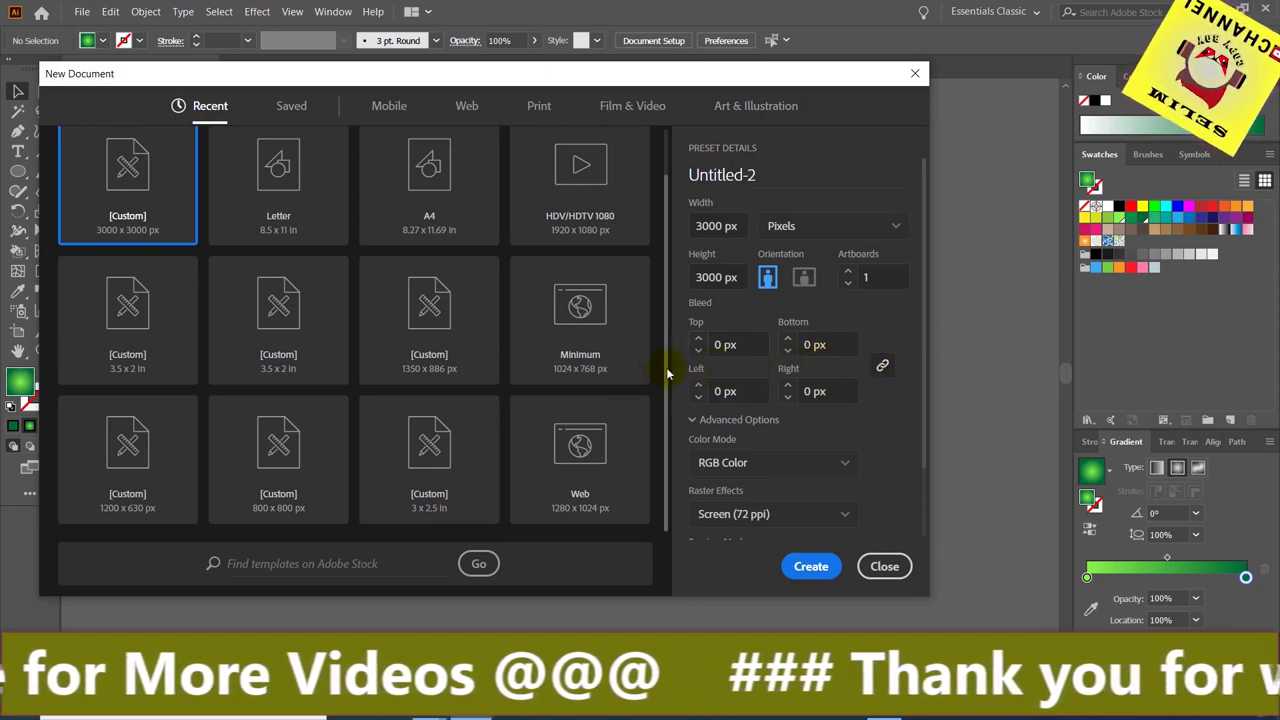
scroll(735, 371, "down", 2)
scroll(750, 370, "down", 1)
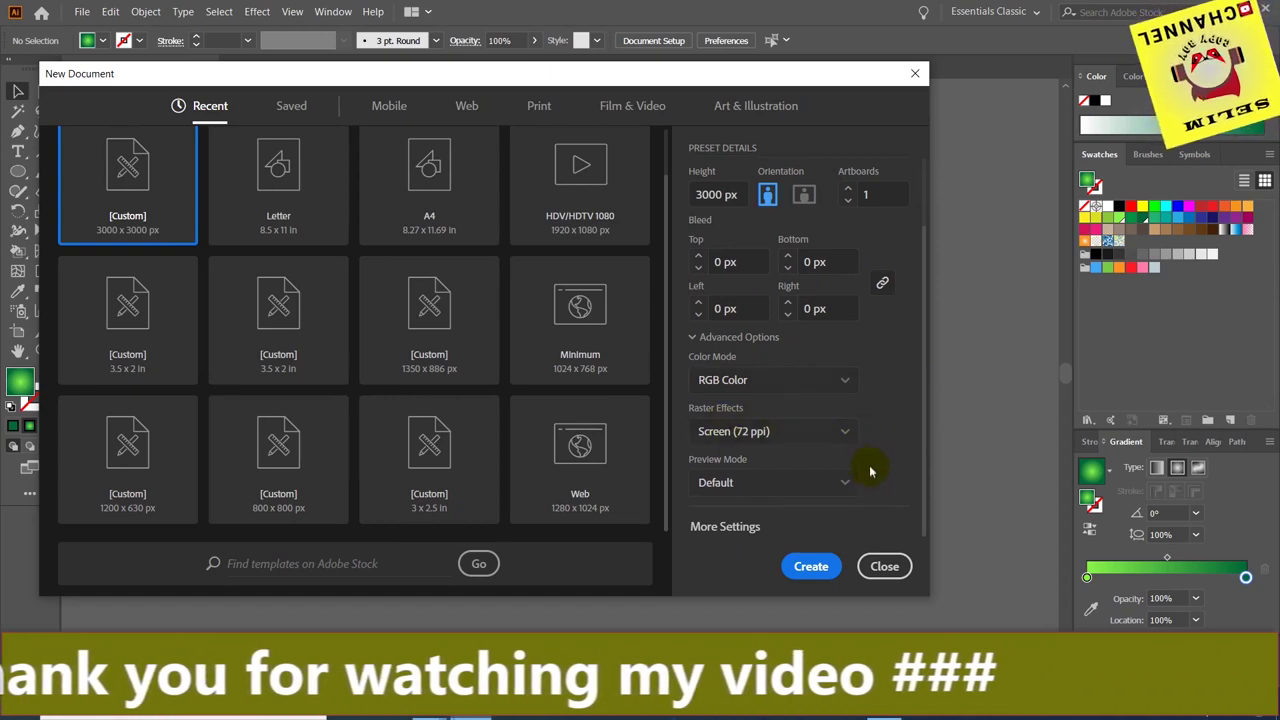
left_click(810, 568)
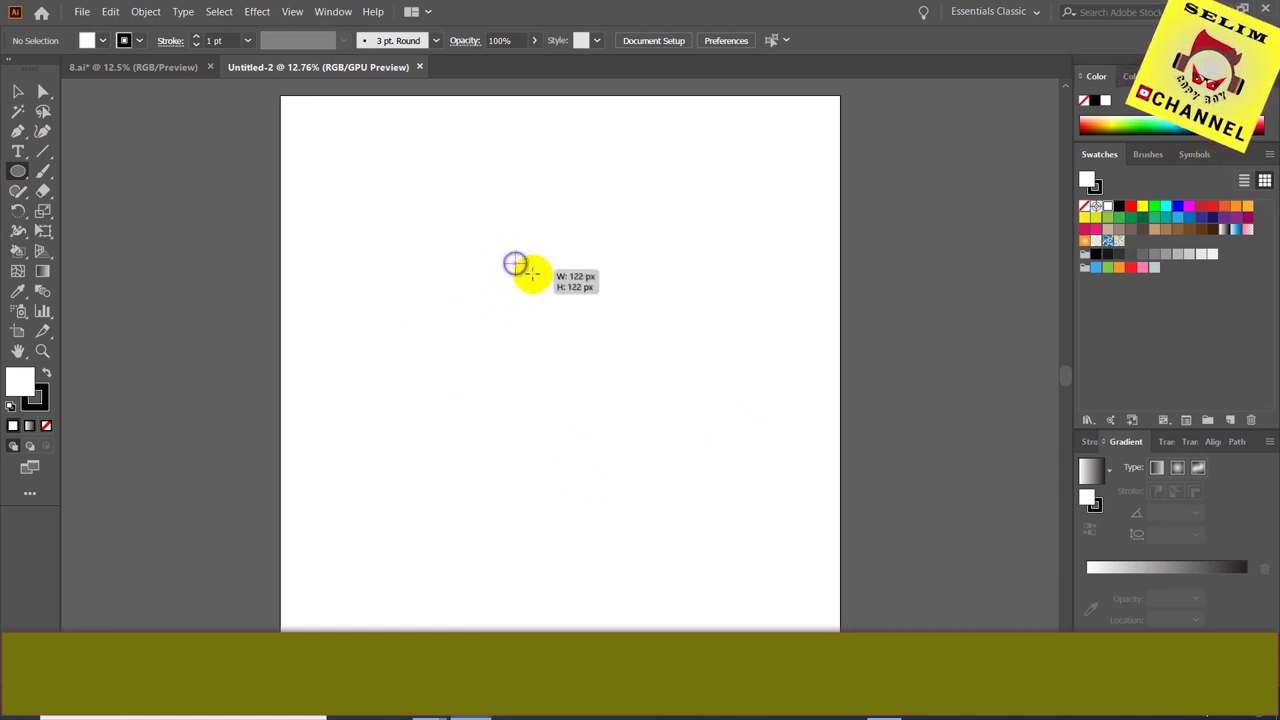
Draw a 1464 px circle from its centre, toggle Snap to Point, and reselect the circle
left_click_drag(594, 321, 652, 352)
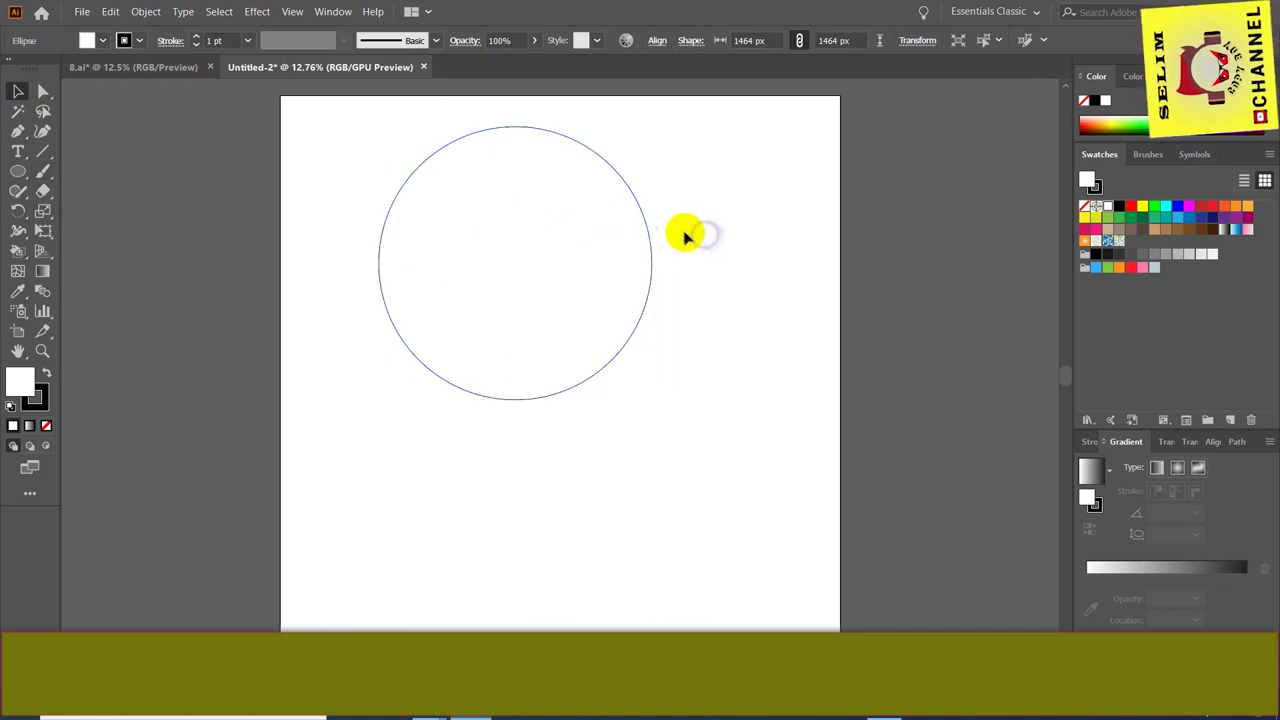
left_click(686, 237)
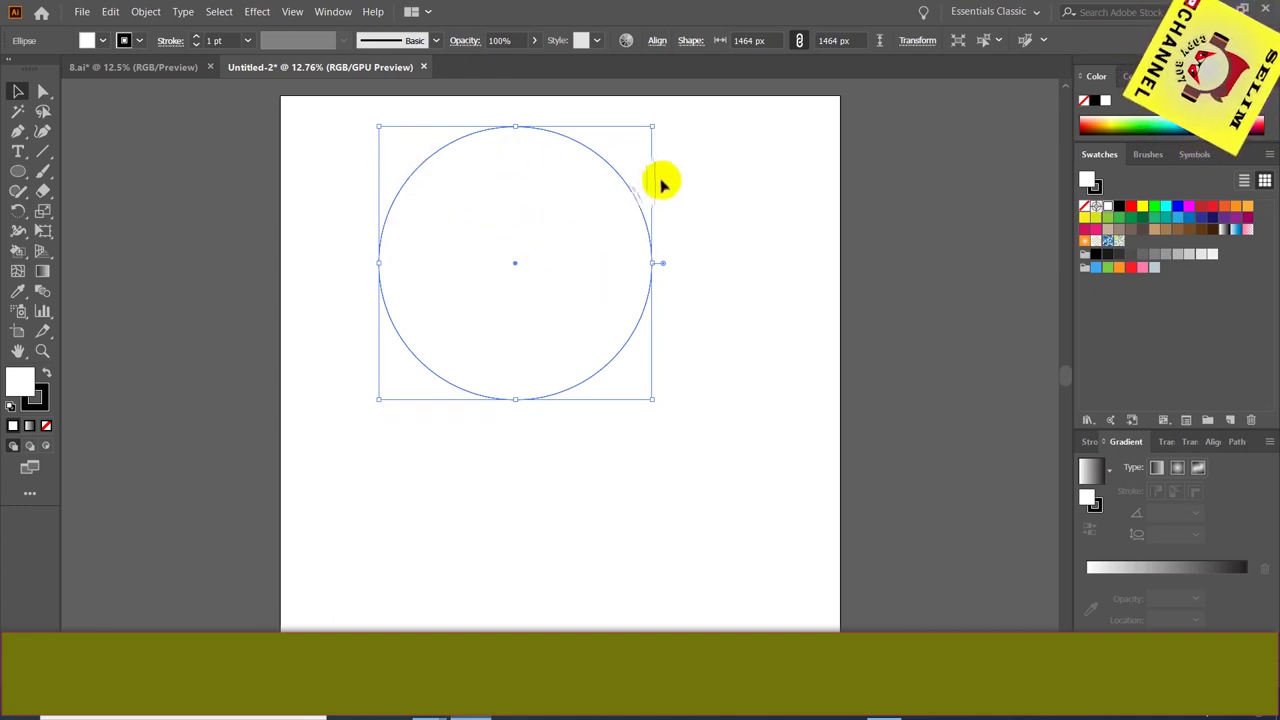
left_click(292, 12)
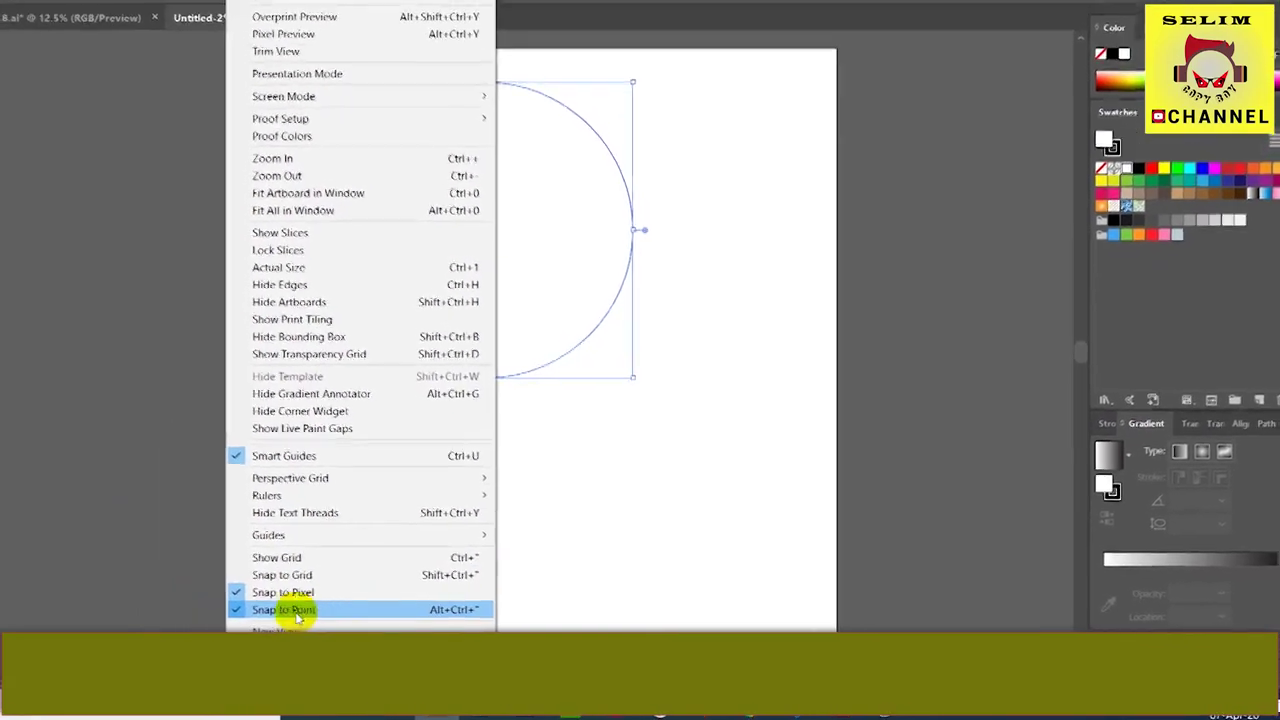
left_click(251, 608)
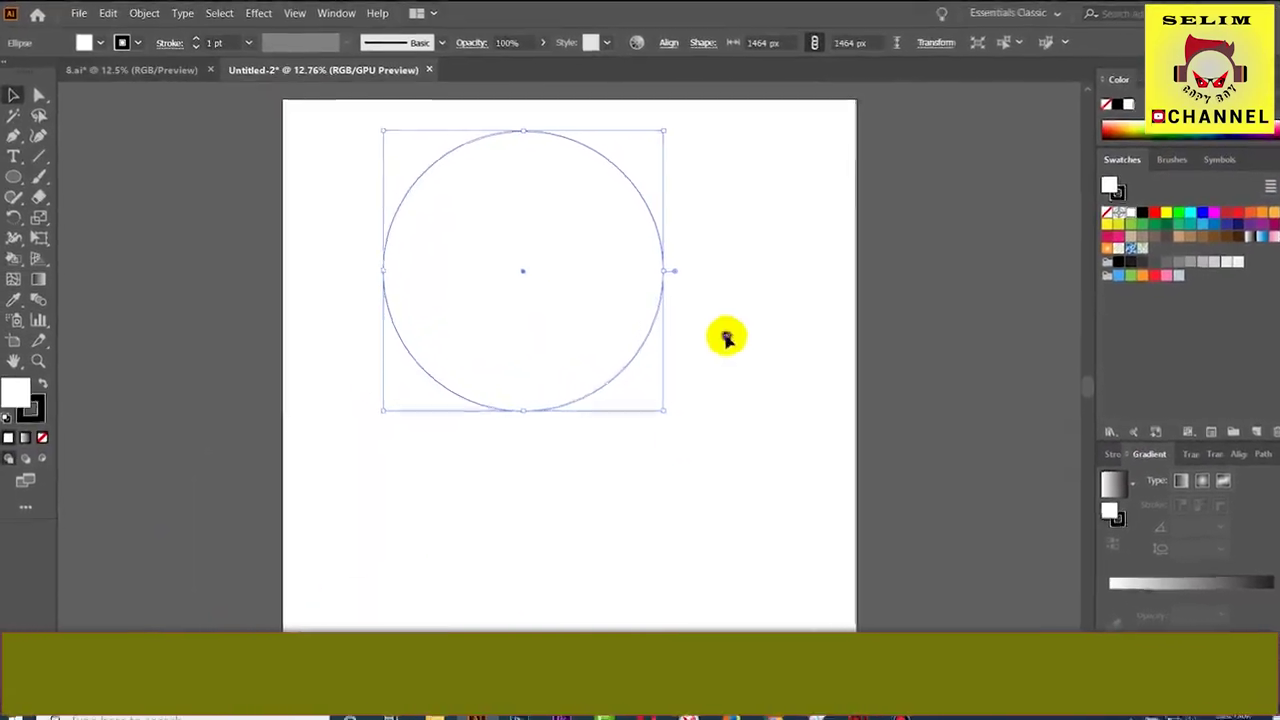
left_click(715, 330)
left_click(564, 460)
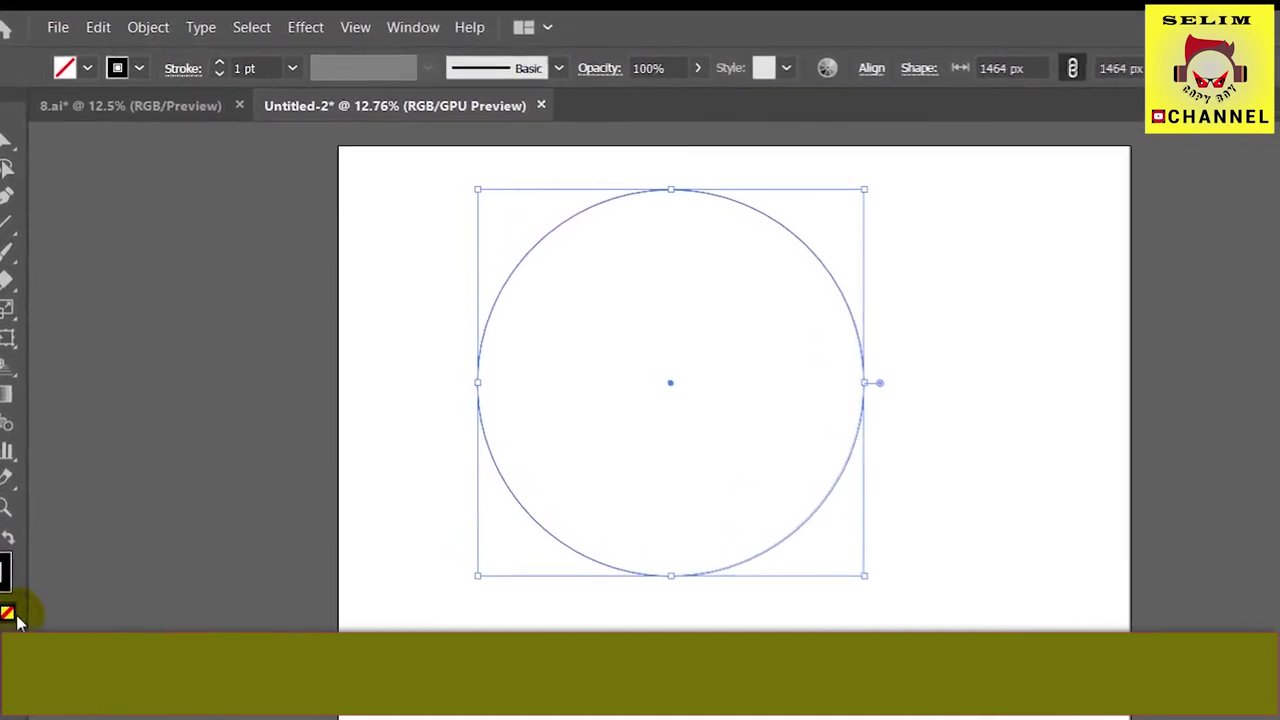
Set the circle's fill to None and reselect the whole circle
left_click(14, 604)
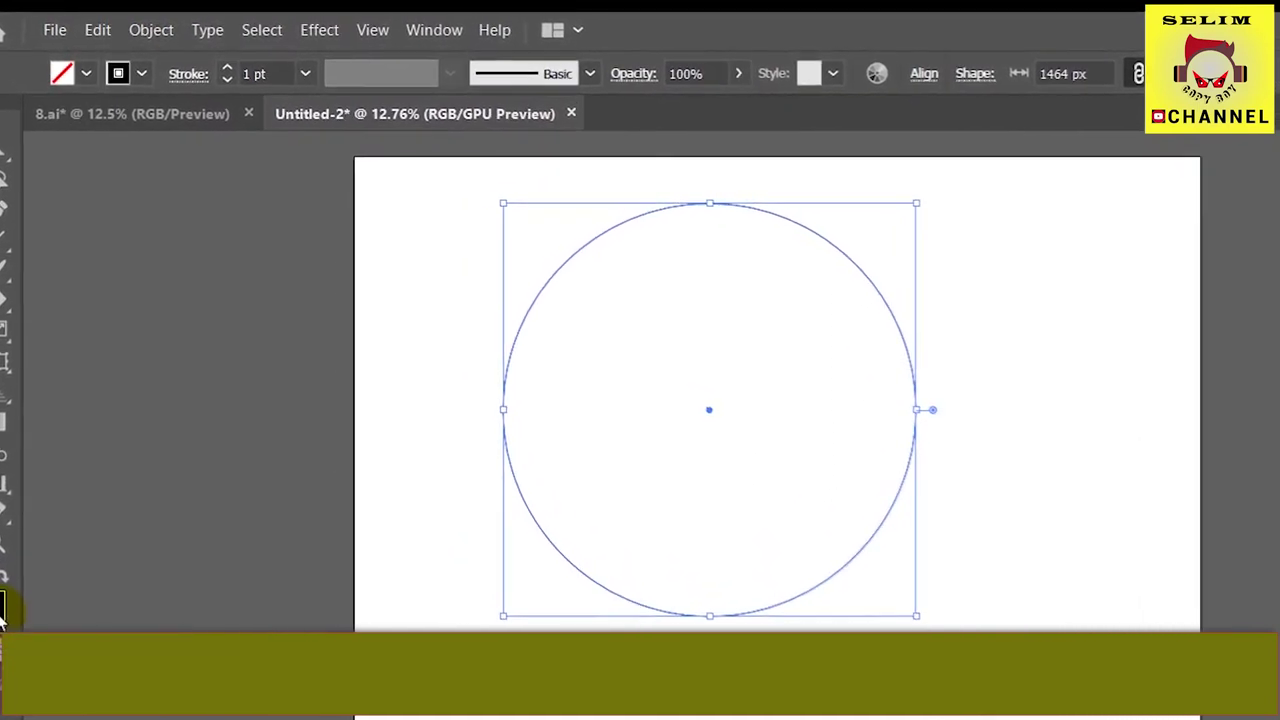
left_click(1022, 243)
left_click(942, 356)
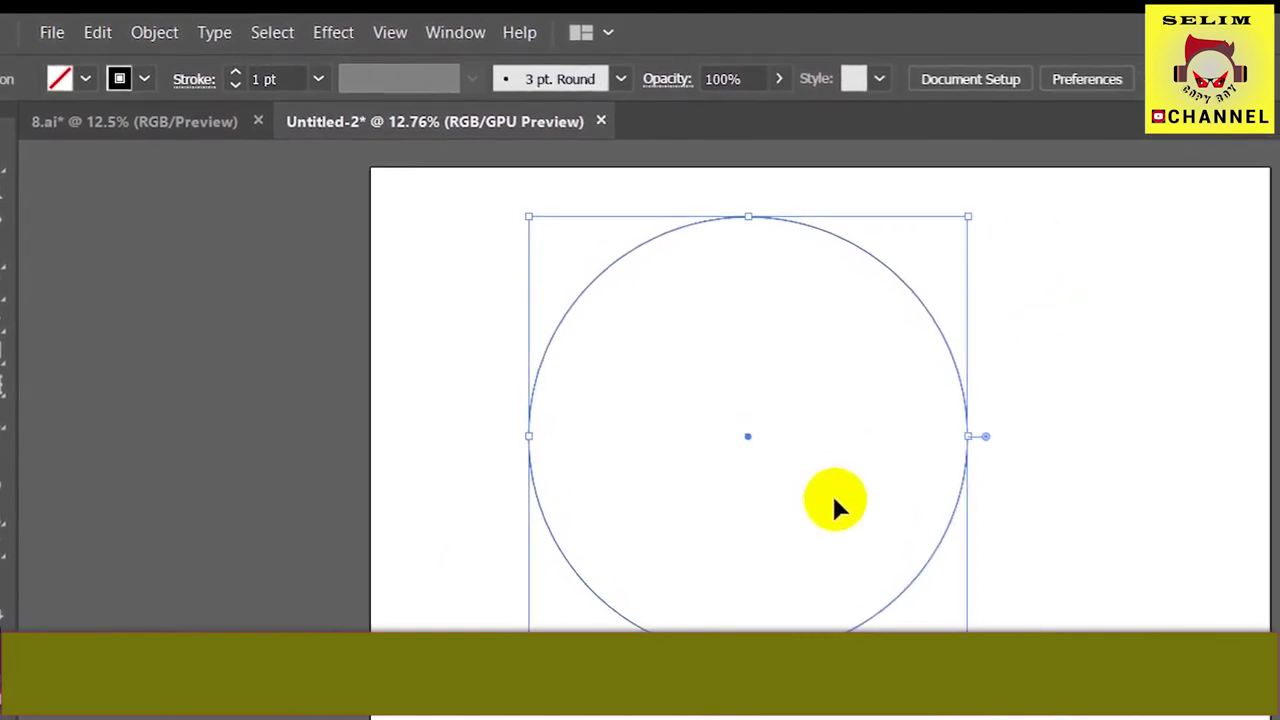
key("a")
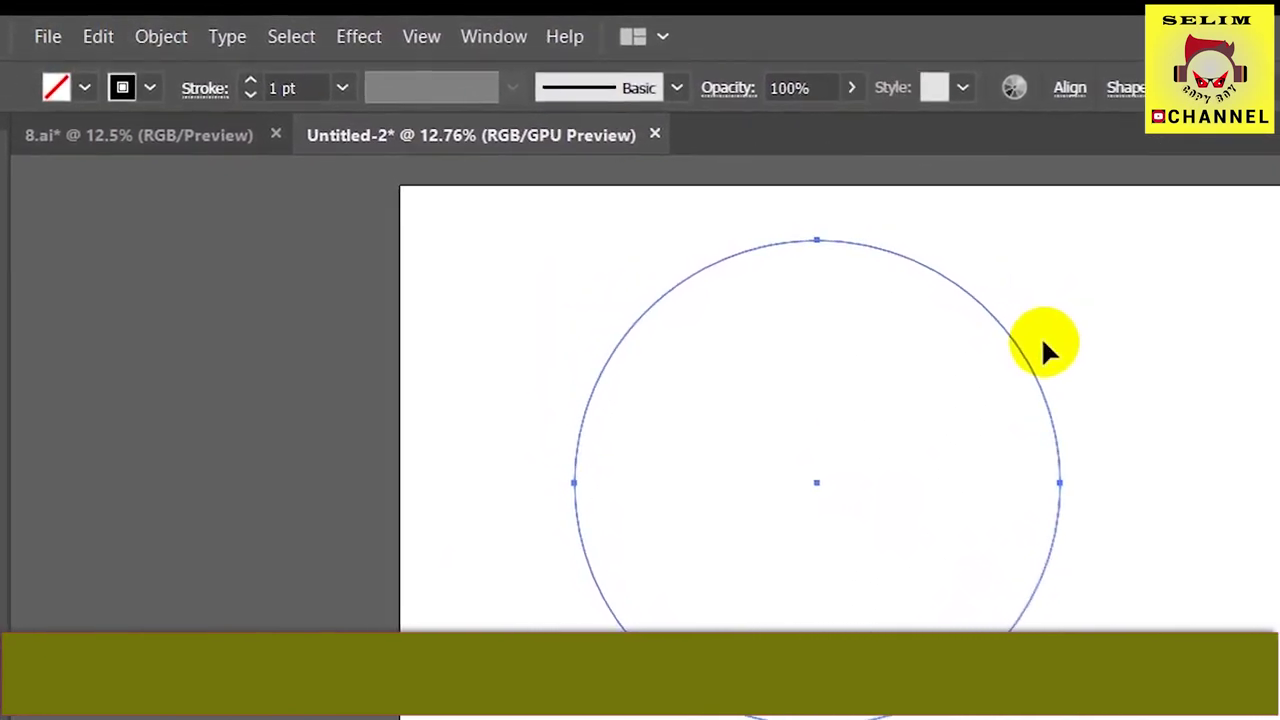
key("v")
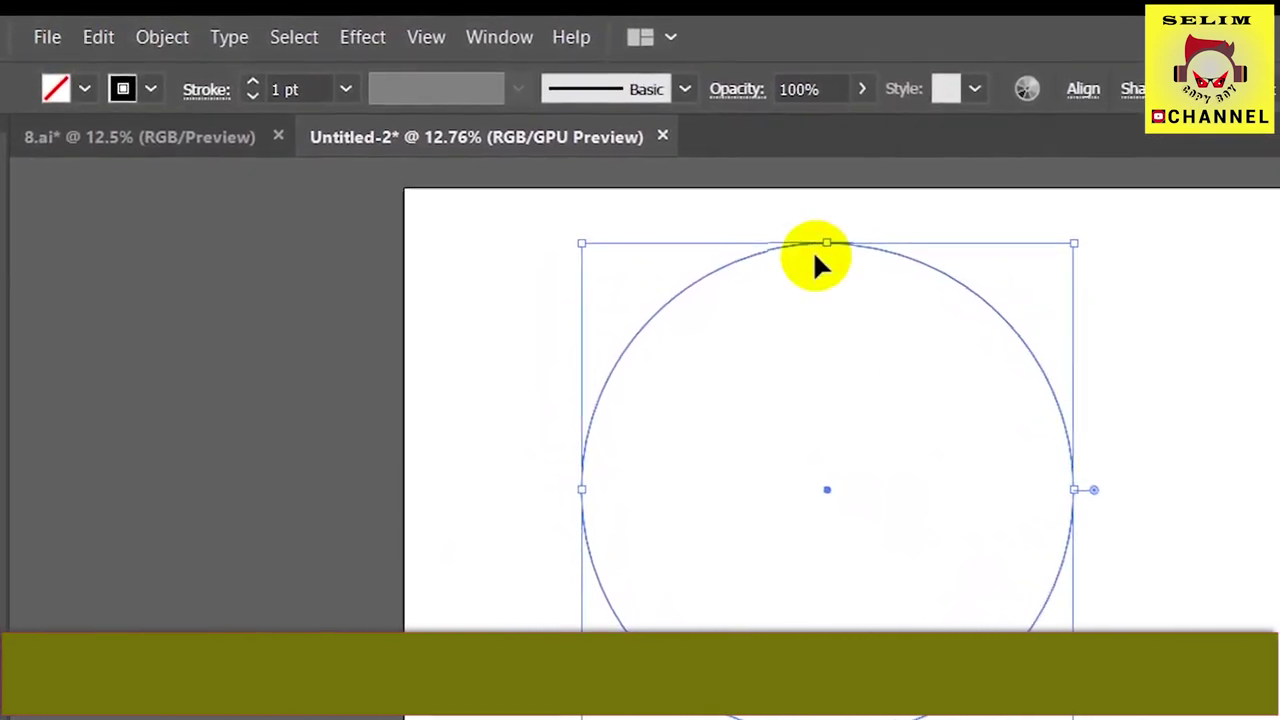
Copy the circle and Paste in Place to stack a duplicate on top
left_click(98, 36)
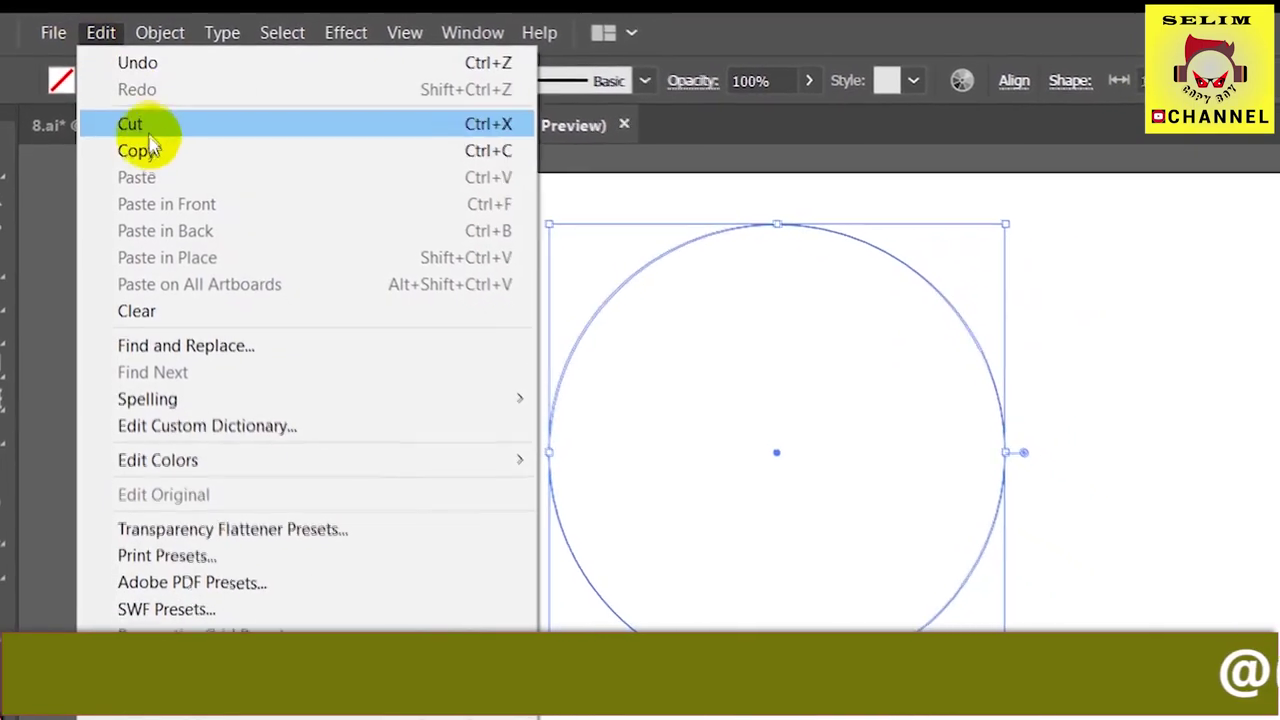
left_click(137, 156)
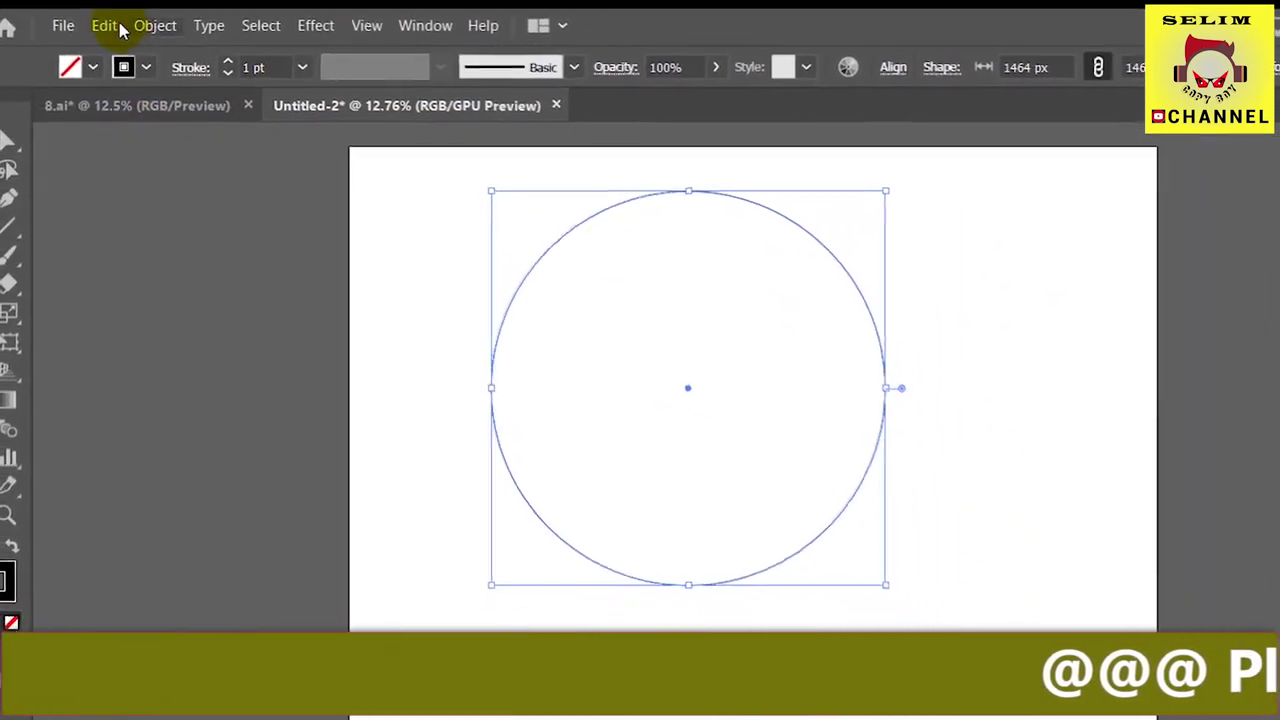
left_click(103, 27)
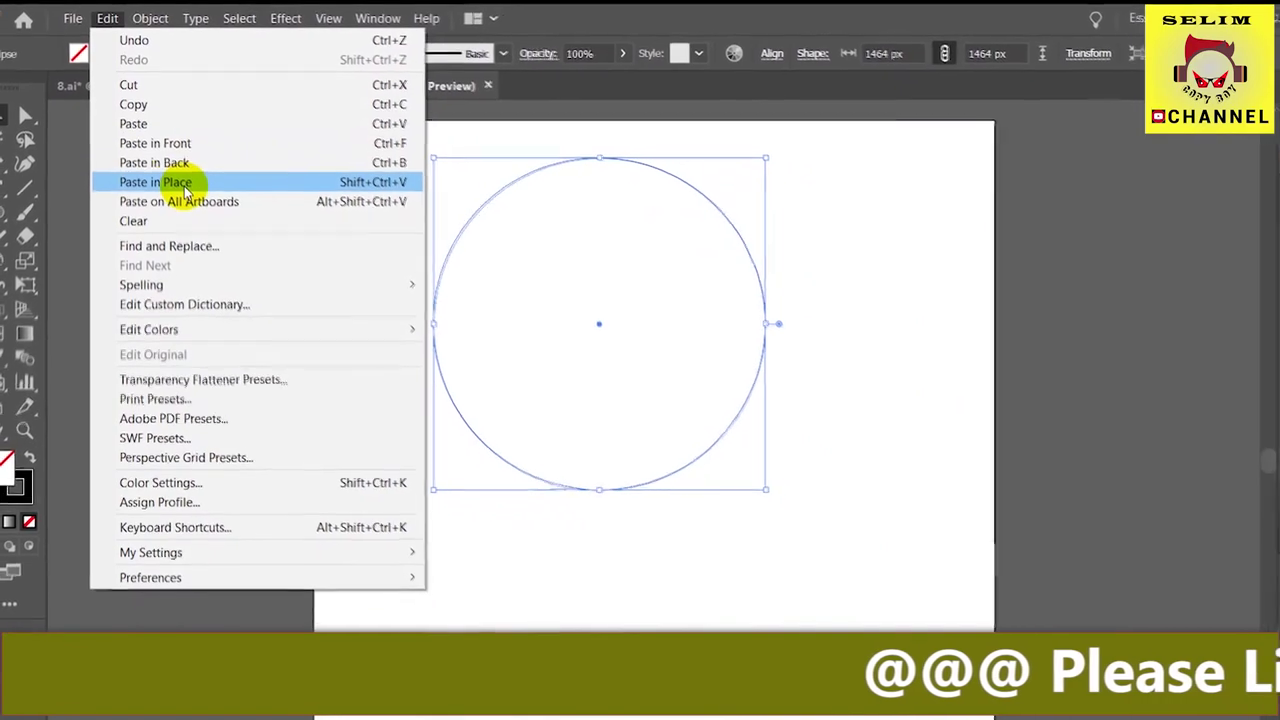
left_click(155, 157)
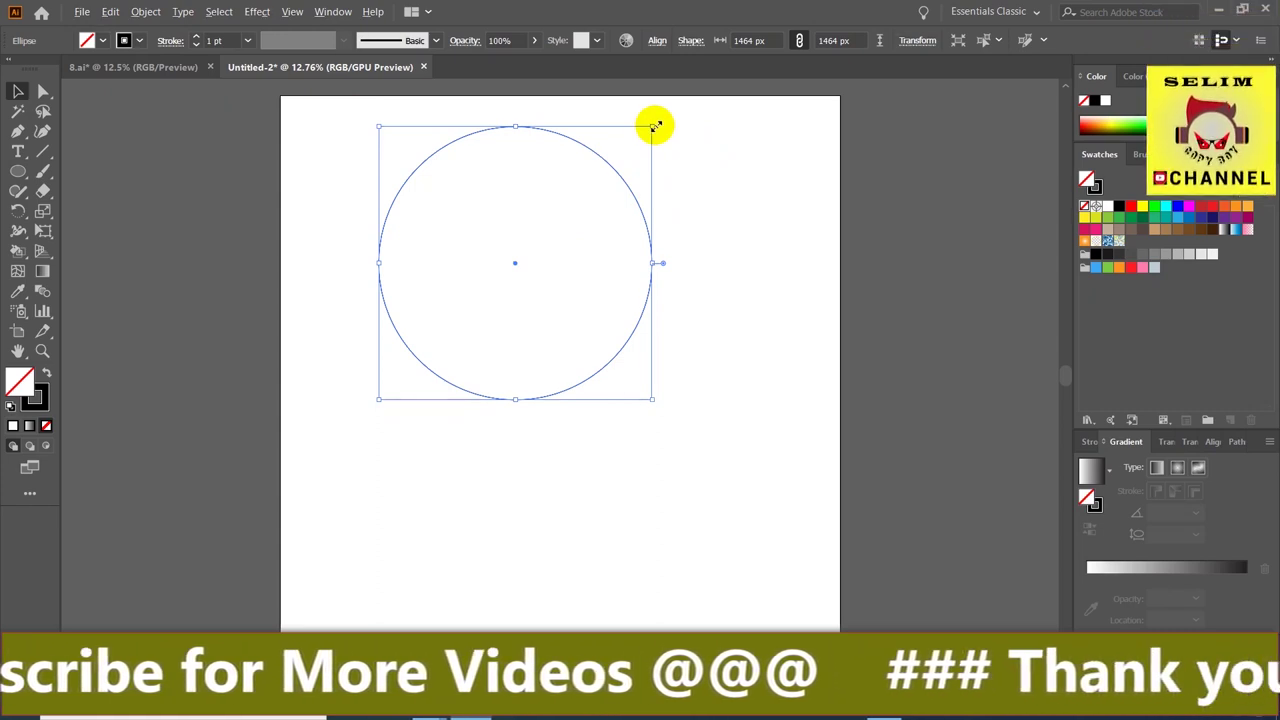
Scale the pasted copy down to a 636 px circle centred inside the original
left_click_drag(655, 126, 599, 205)
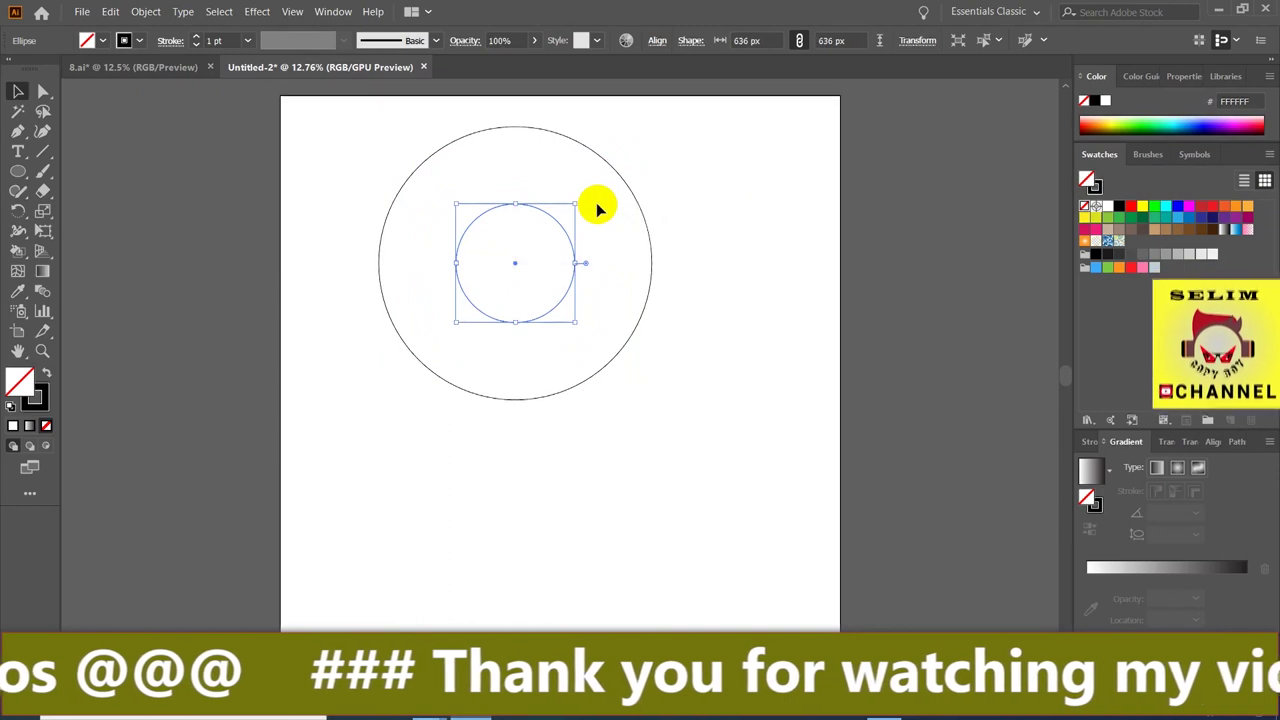
left_click(690, 168)
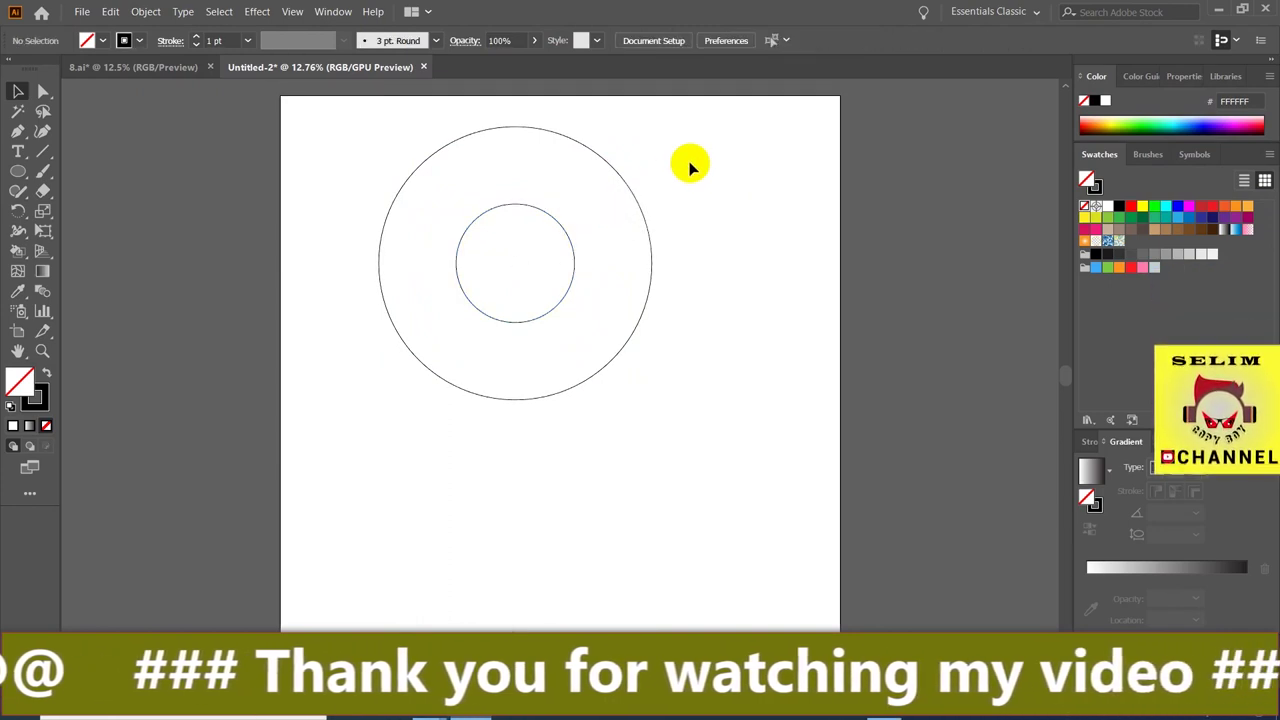
left_click(573, 255)
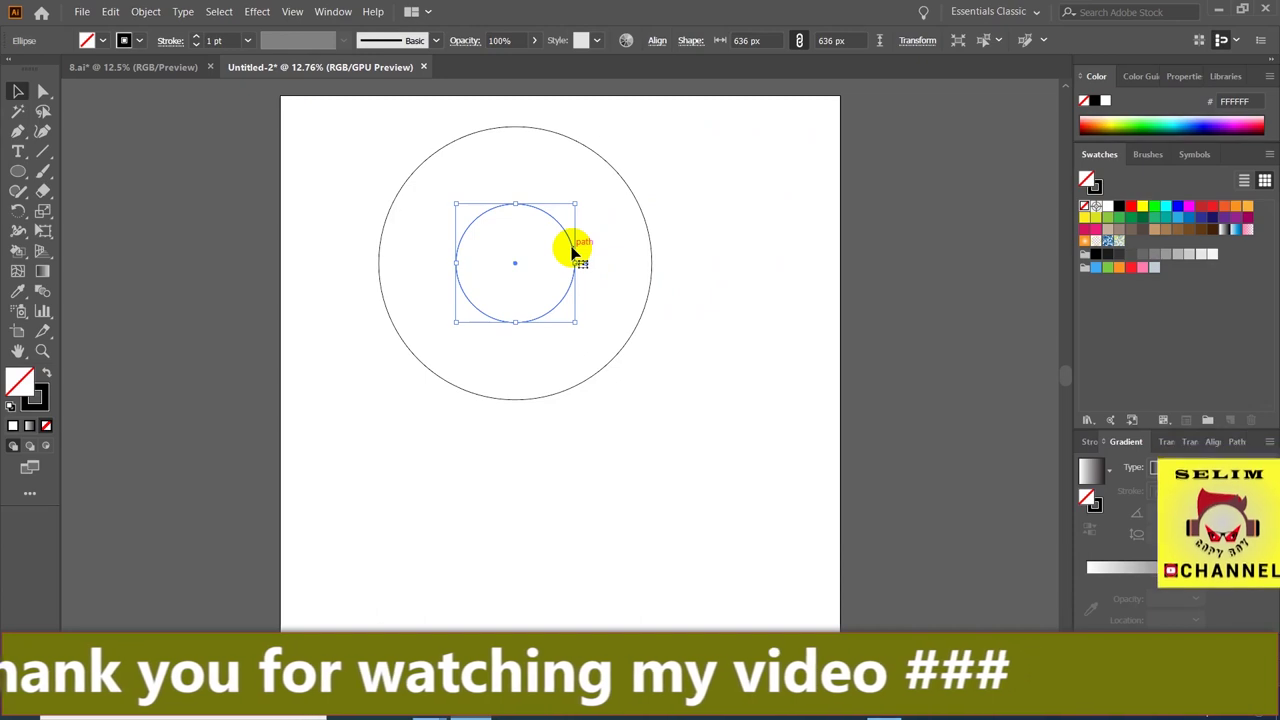
key("ctrl+shift+b")
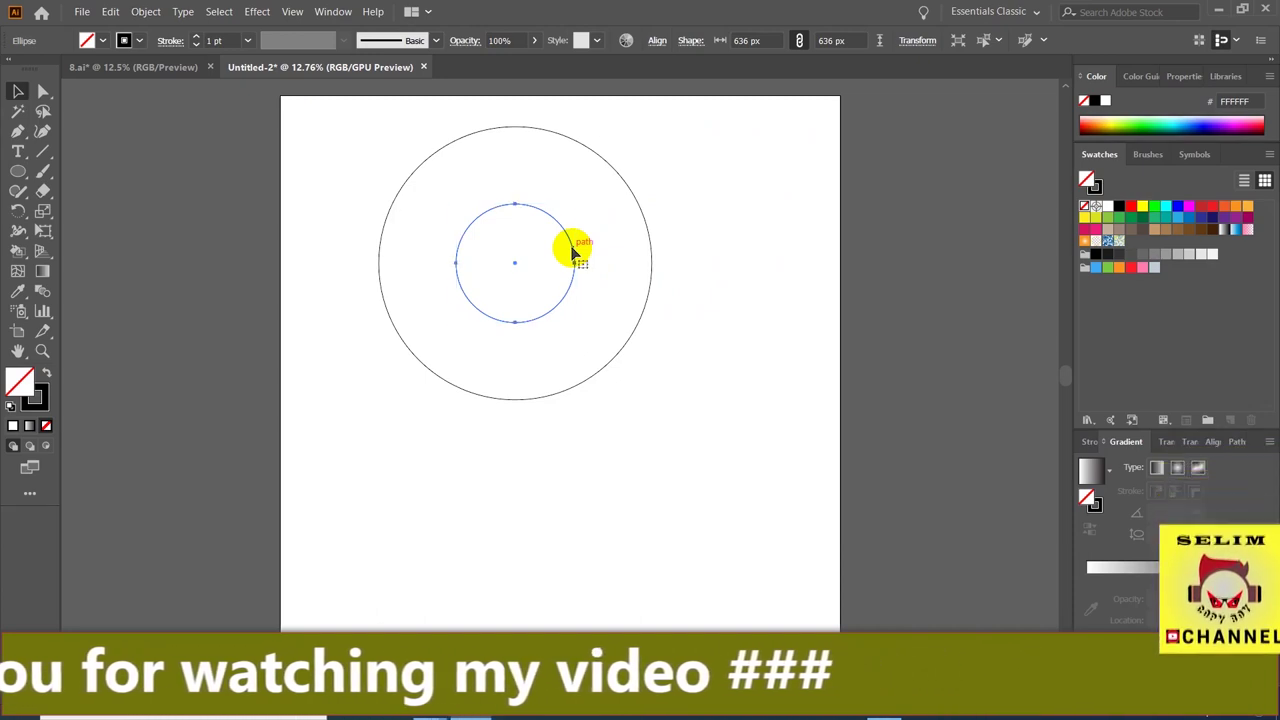
key("ctrl+shift+b")
key("ctrl+shift+b")
key("ctrl+shift+b")
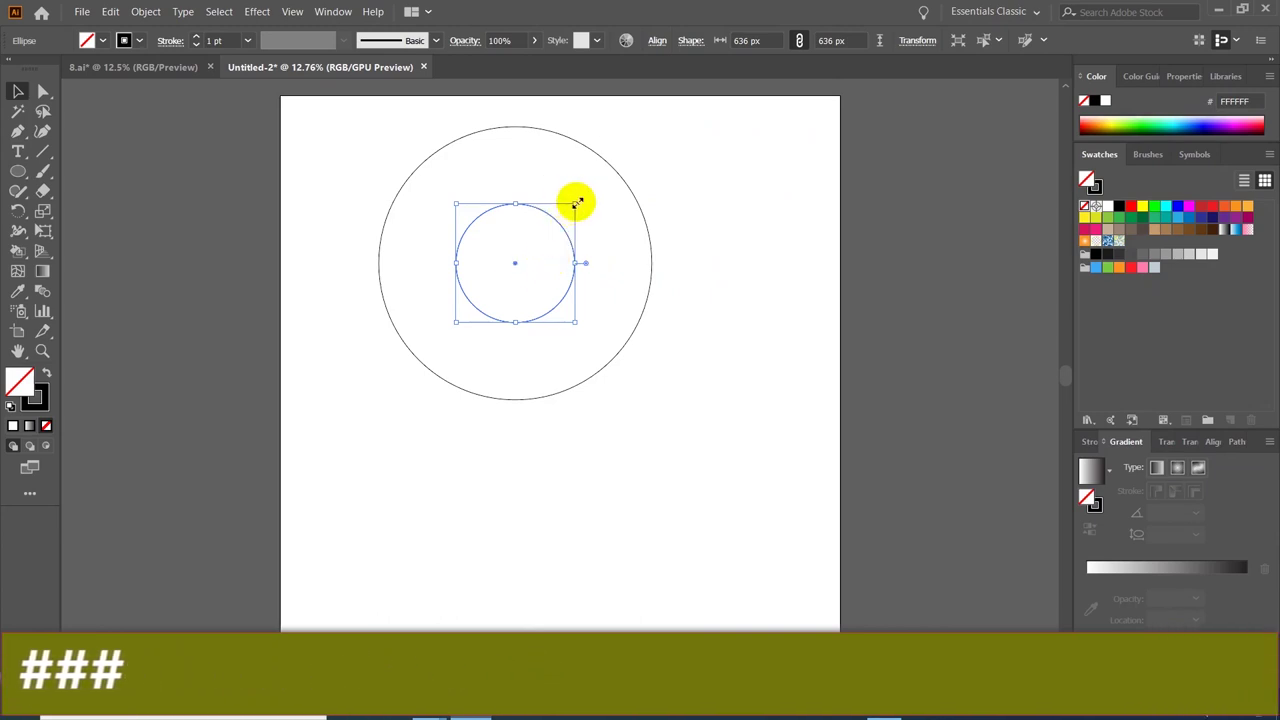
Enlarge a circle to 1050 px so its top touches the large circle's top edge
left_click_drag(577, 203, 674, 126)
scroll(651, 206, "up", 2)
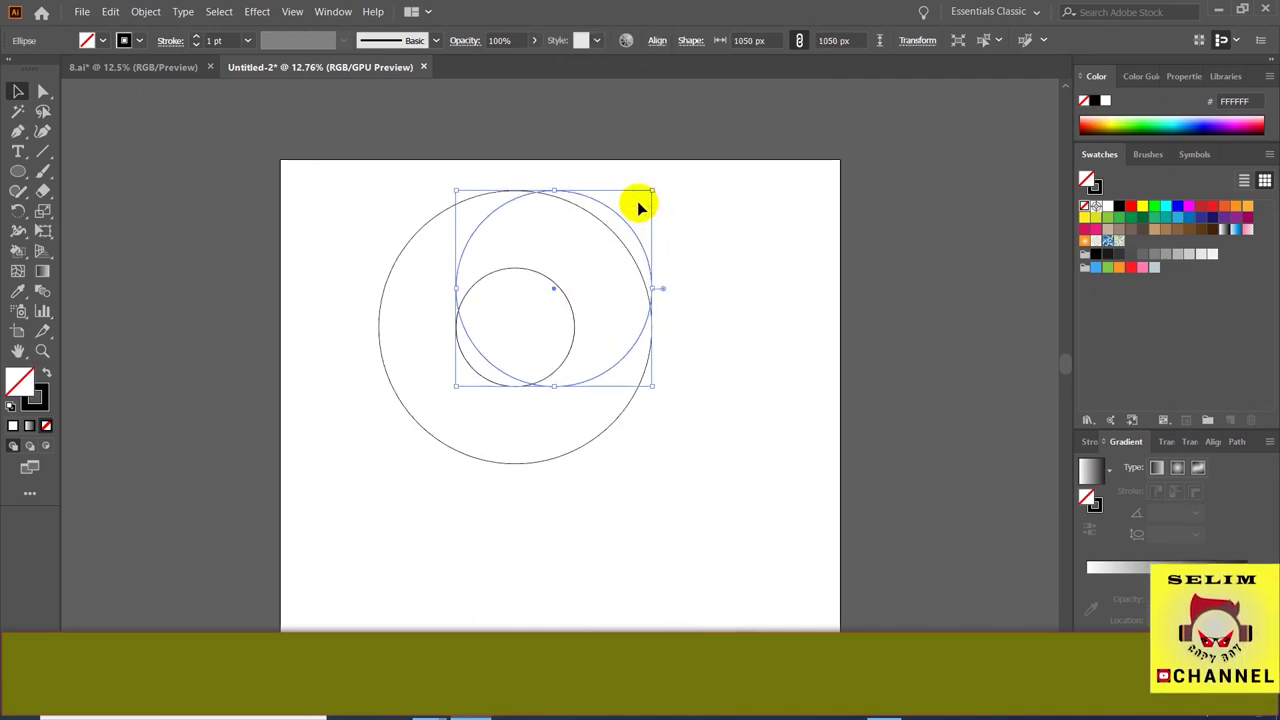
scroll(634, 200, "up", 1, "alt")
scroll(640, 207, "up", 2, "alt")
scroll(628, 203, "up", 2, "alt")
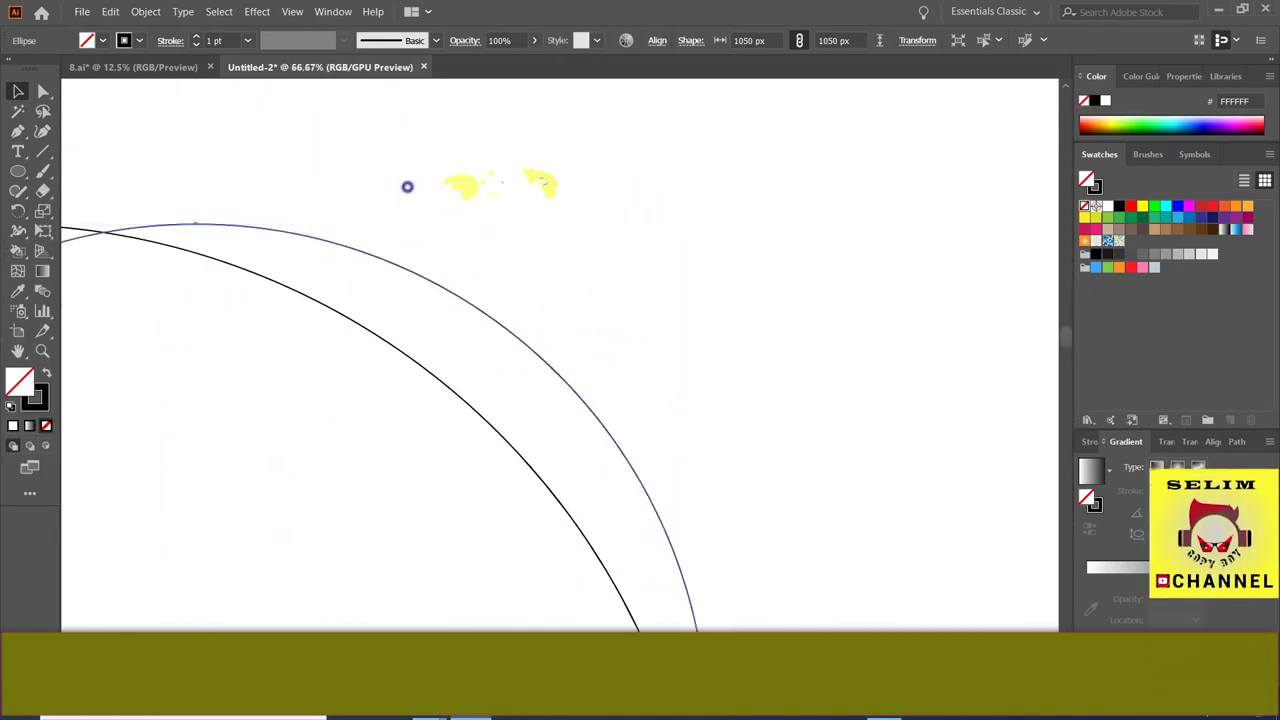
scroll(500, 186, "up", 1, "alt")
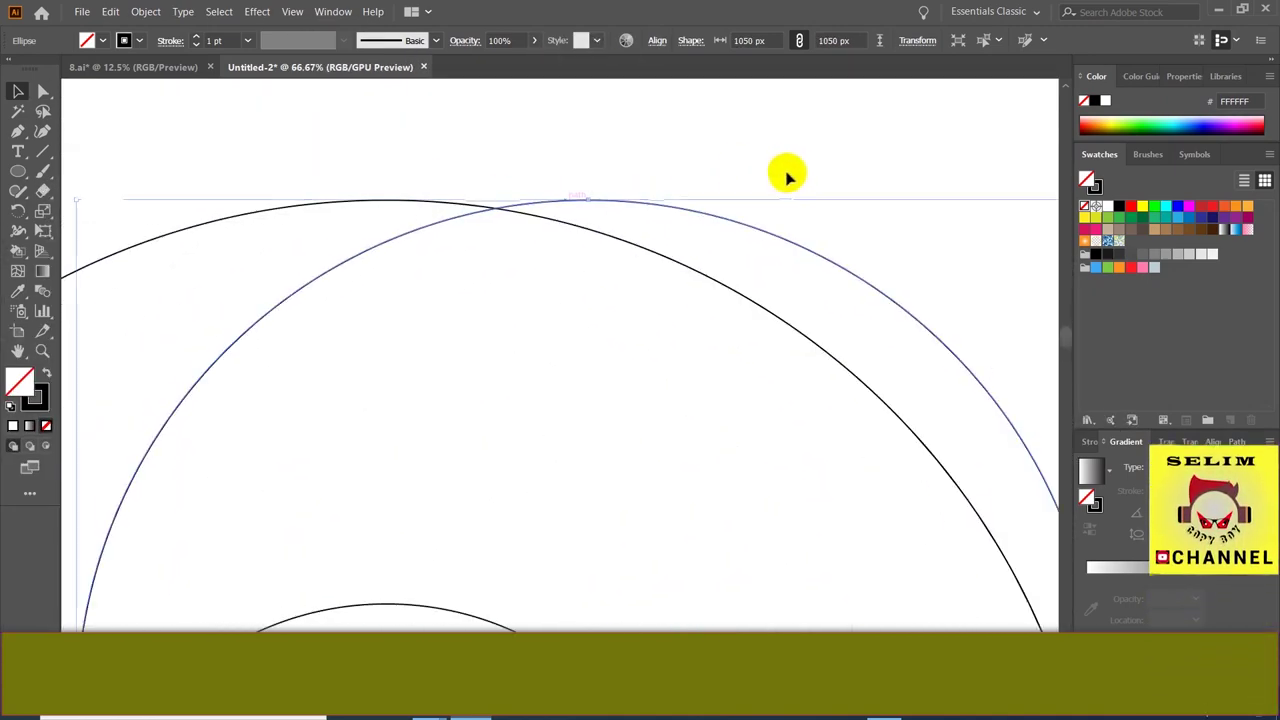
left_click(375, 204, "shift")
left_click(571, 204)
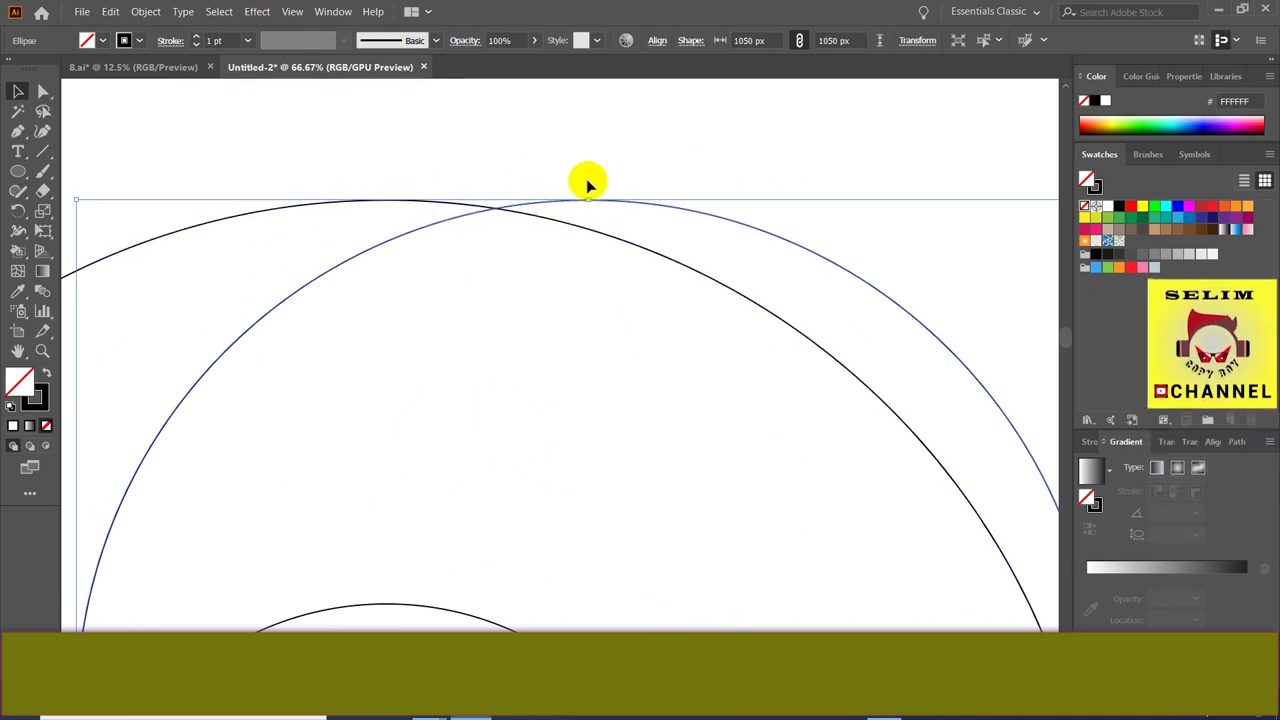
Clear the selection and select the medium circle at the upper right
scroll(587, 183, "down", 2, "alt")
scroll(587, 183, "down", 2, "alt")
scroll(587, 183, "down", 1, "alt")
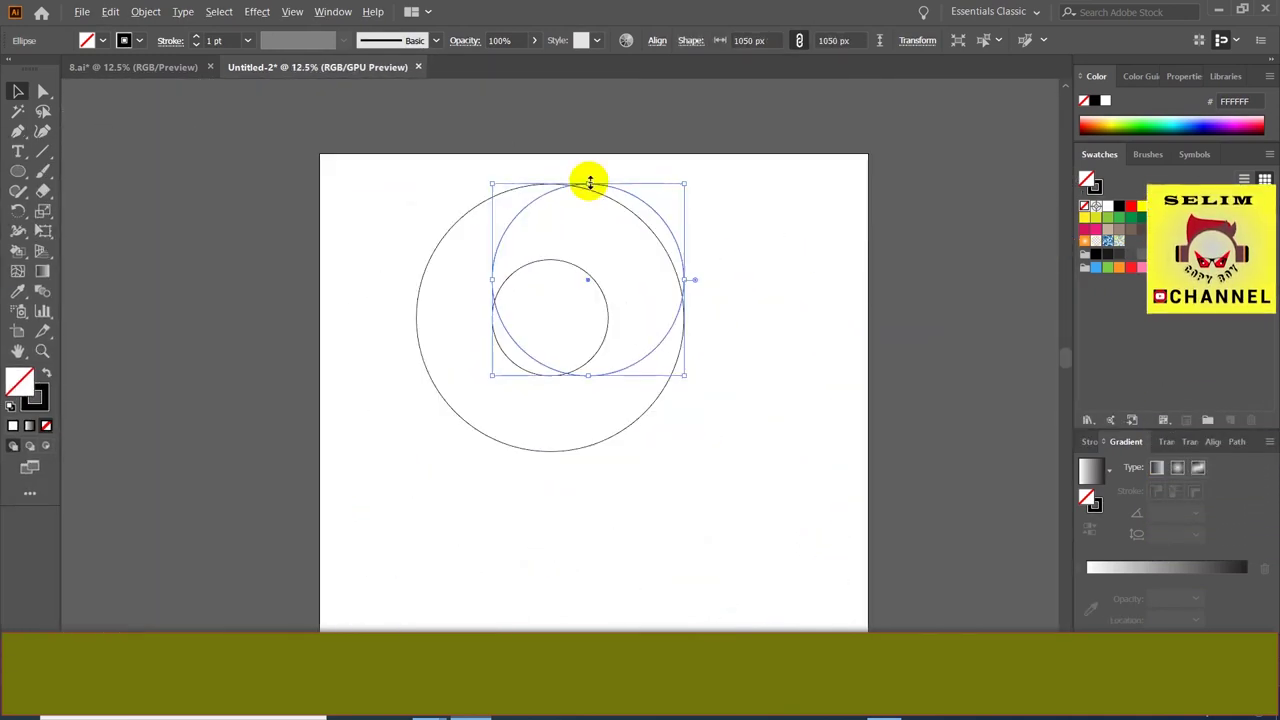
left_click(766, 260)
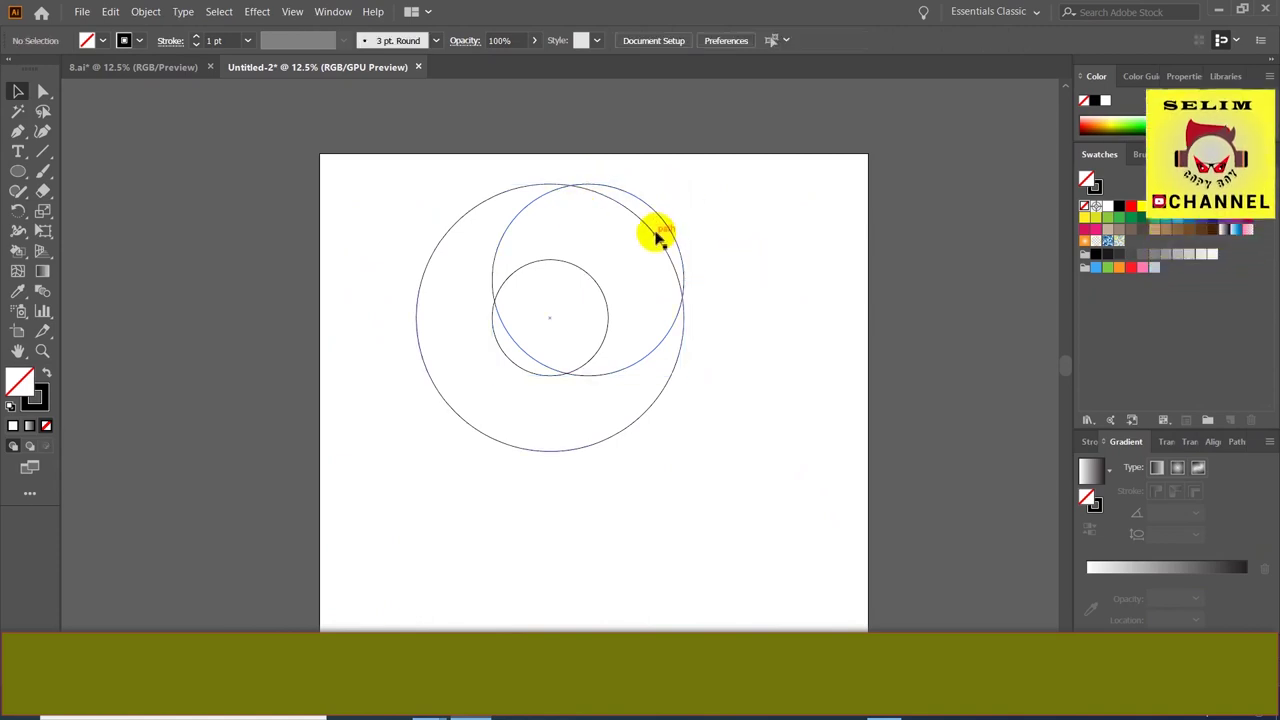
left_click(669, 228)
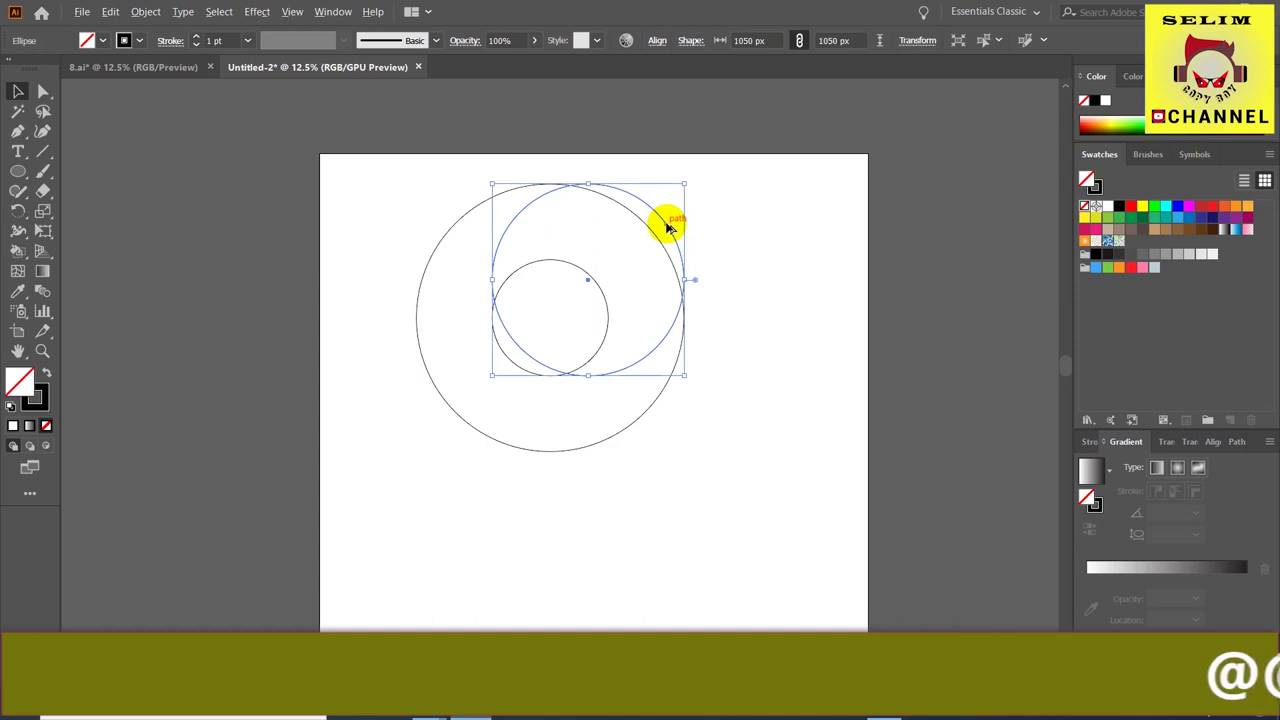
Alt-drag a copy of the medium circle straight down to touch the large circle's bottom
left_click_drag(669, 228, 663, 305)
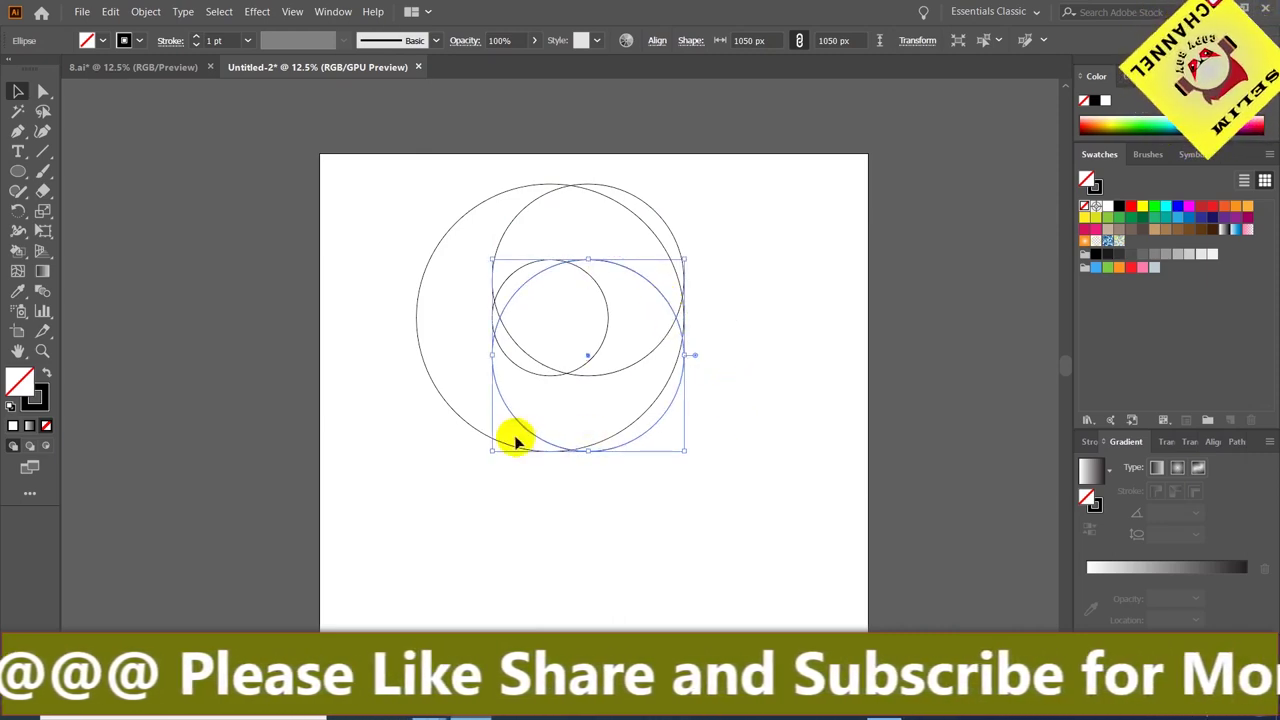
scroll(649, 428, "up", 4)
scroll(629, 428, "up", 2)
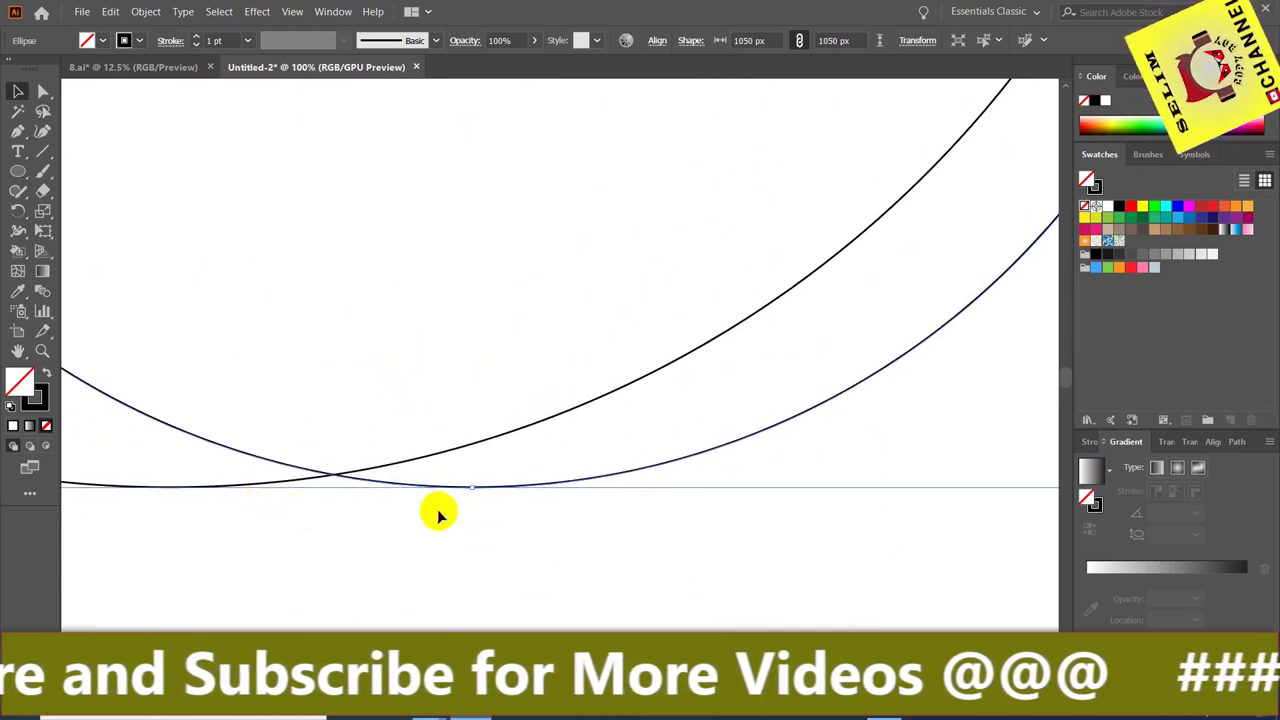
scroll(491, 390, "down", 2)
scroll(491, 390, "down", 3)
scroll(491, 390, "down", 3)
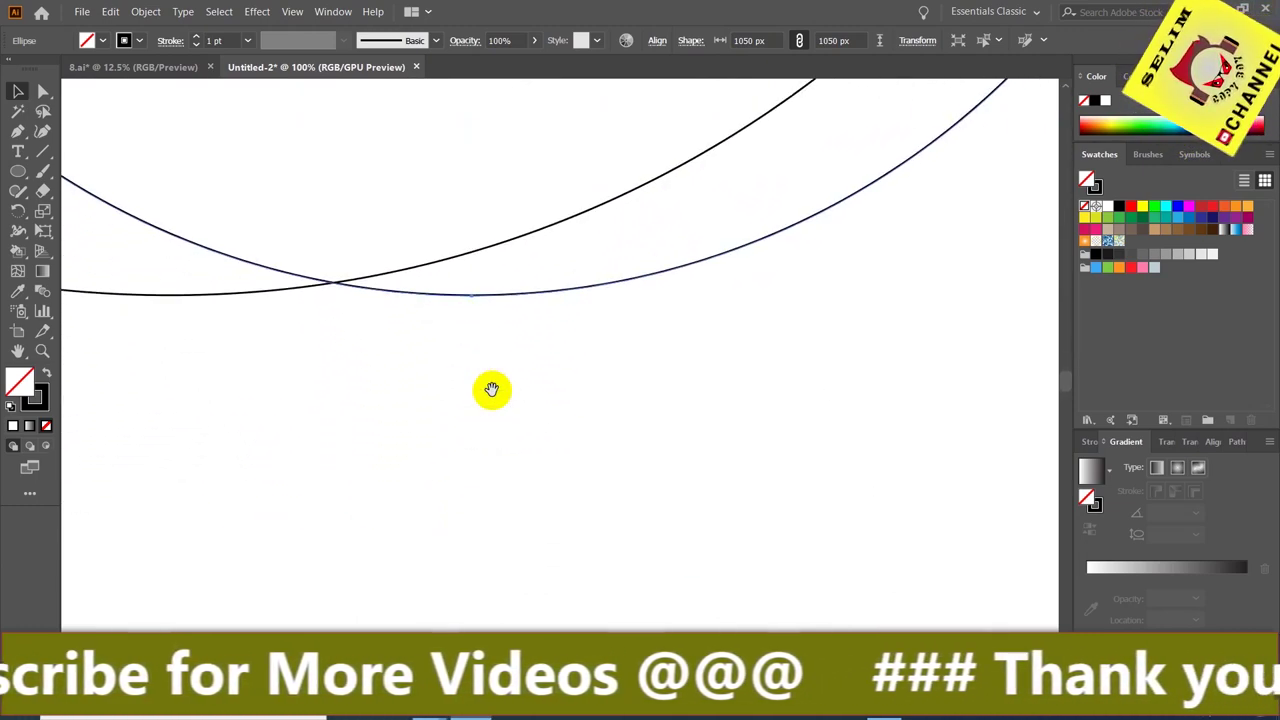
scroll(495, 392, "down", 2)
scroll(497, 391, "down", 2)
scroll(497, 391, "down", 1)
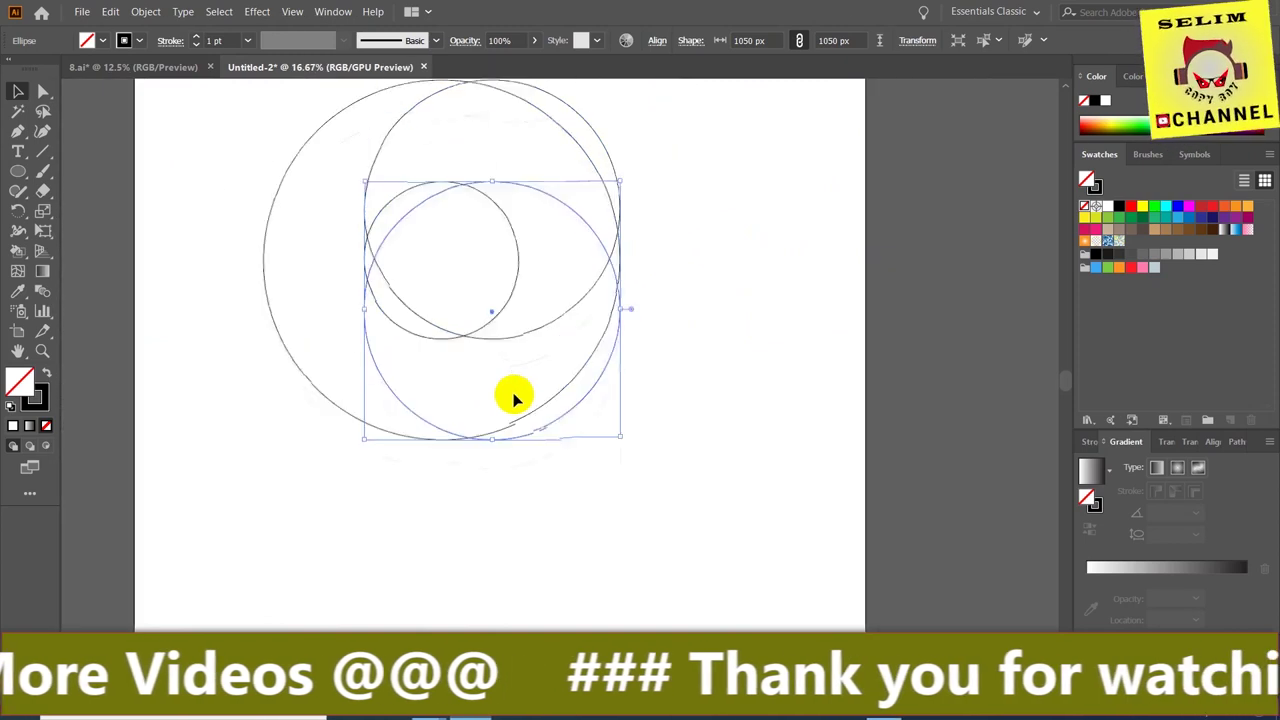
Deselect, then marquee-select all four circles
scroll(614, 398, "up", 2)
left_click(706, 271)
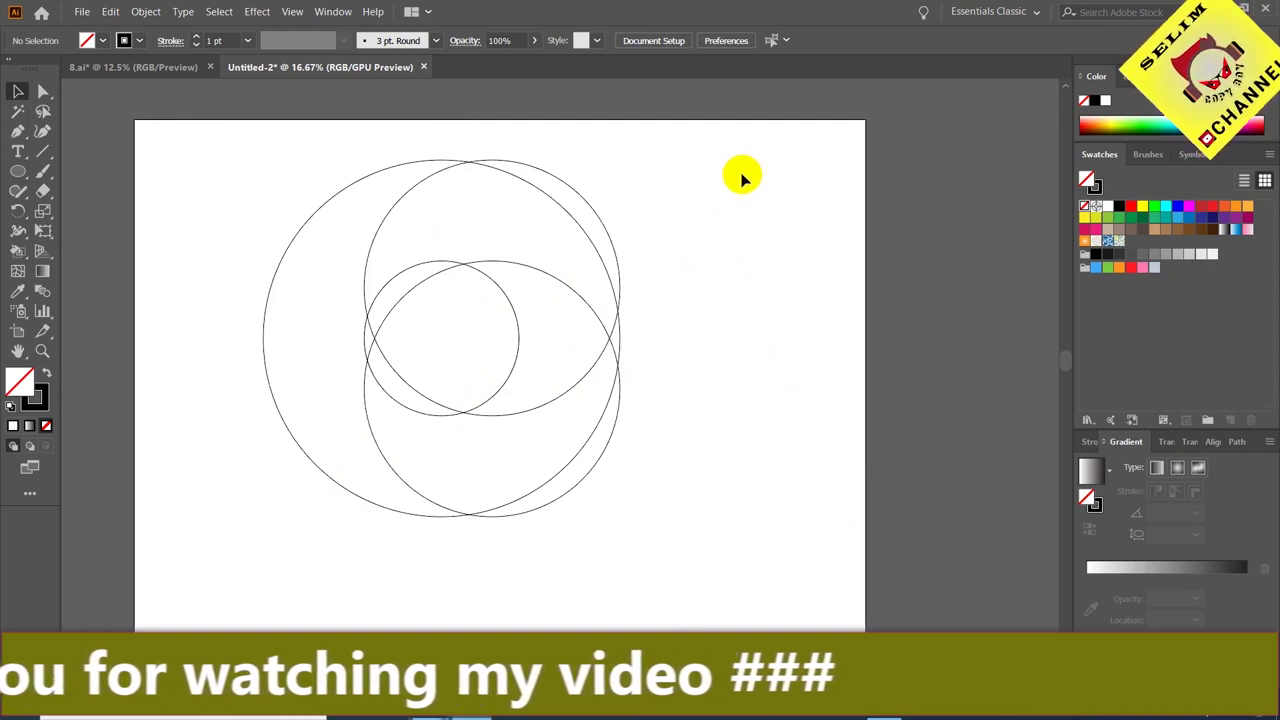
mouse_move(741, 175)
left_mouse_down()
mouse_move(726, 320)
mouse_move(184, 540)
left_mouse_up()
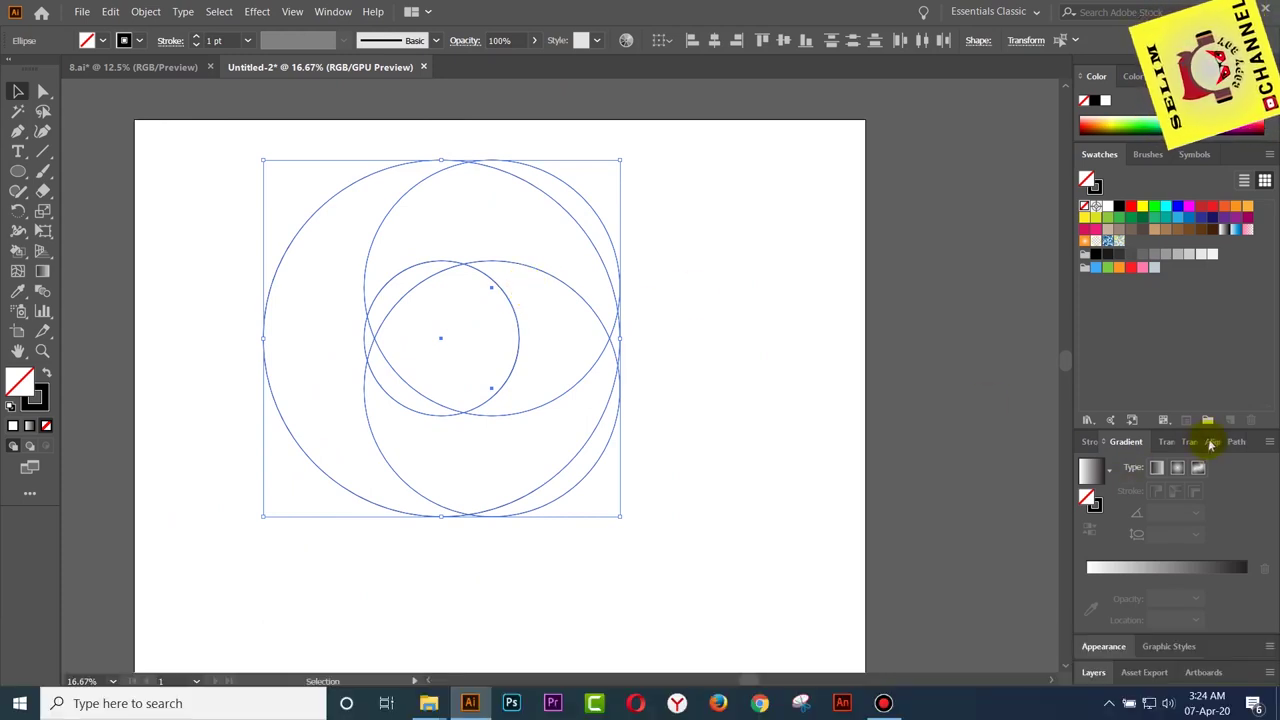
Align all four circles with Horizontal Align Center in the Align panel, then deselect
left_click(333, 11)
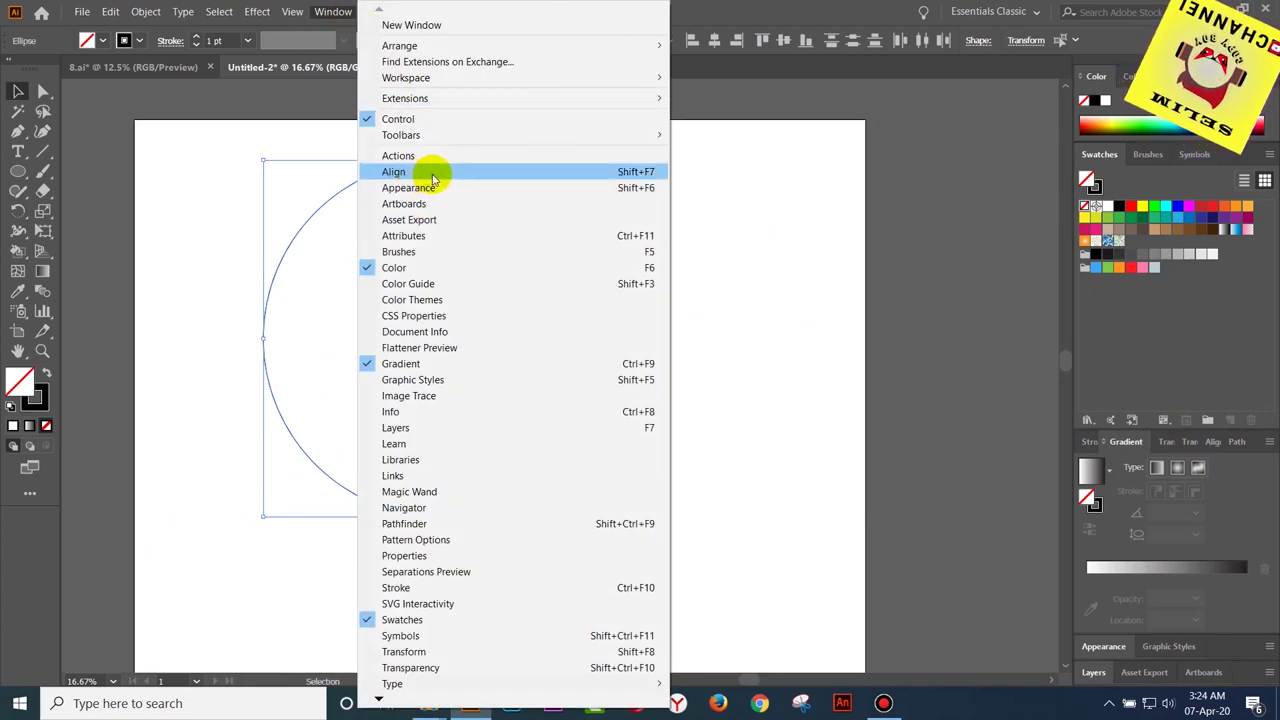
left_click(433, 172)
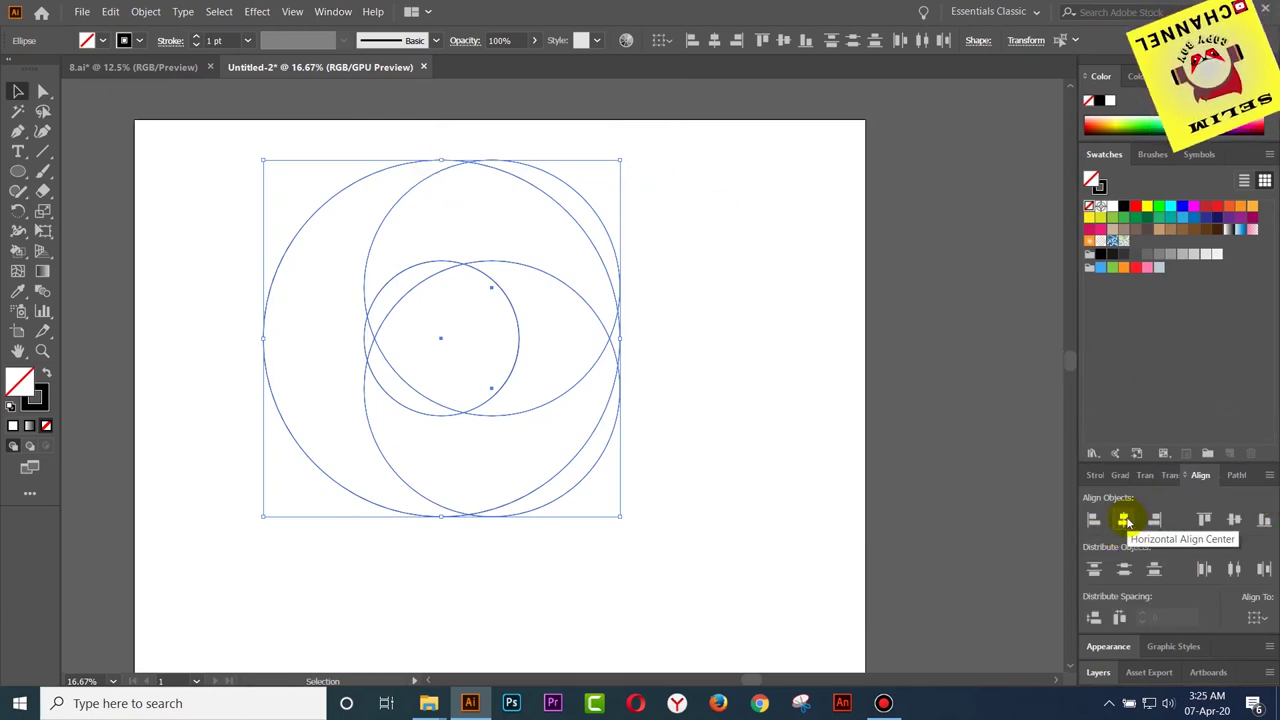
left_click(1125, 519)
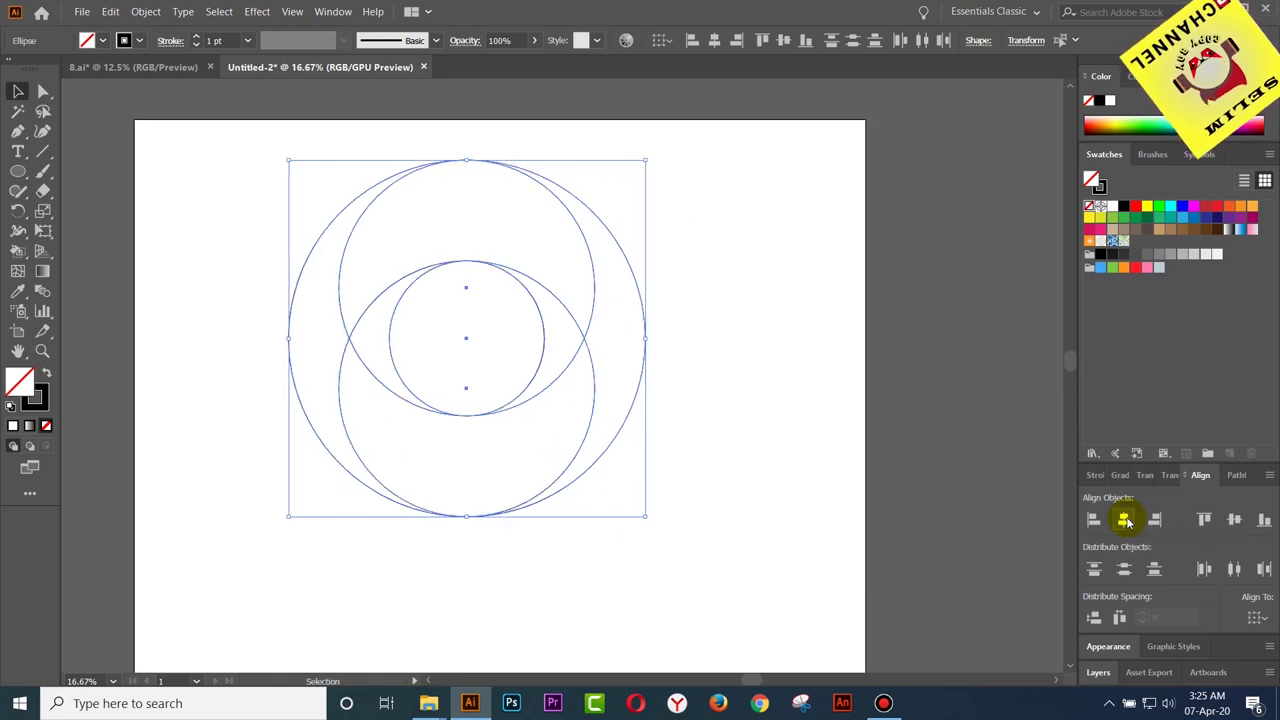
left_click(753, 349)
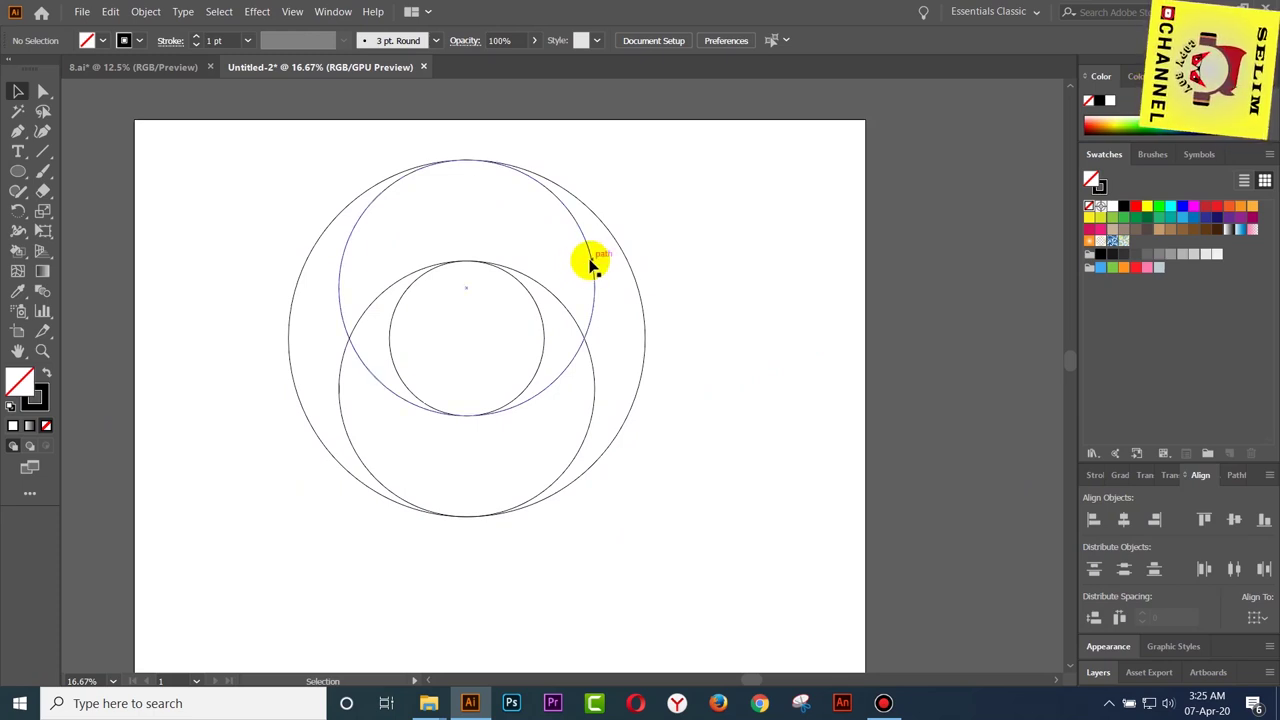
Alt-drag a copy of the upper medium circle down, centring it on the small circle
left_click(591, 262)
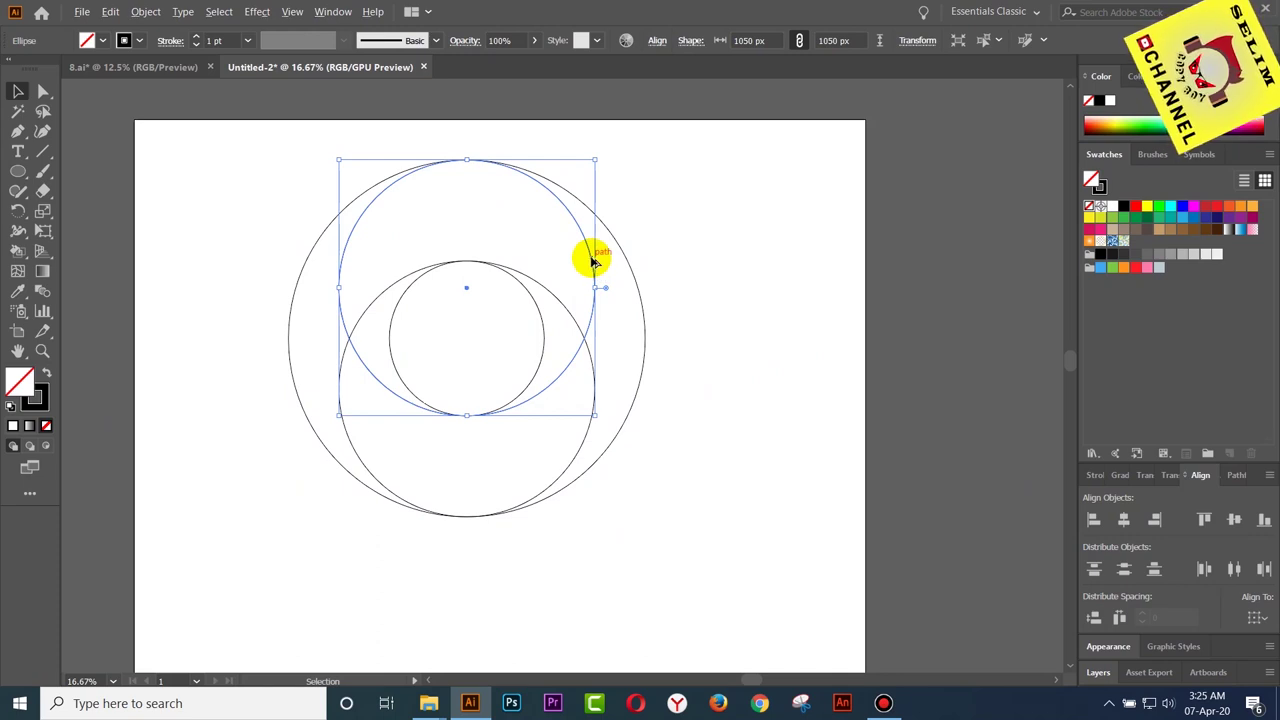
left_click_drag(591, 262, 586, 317)
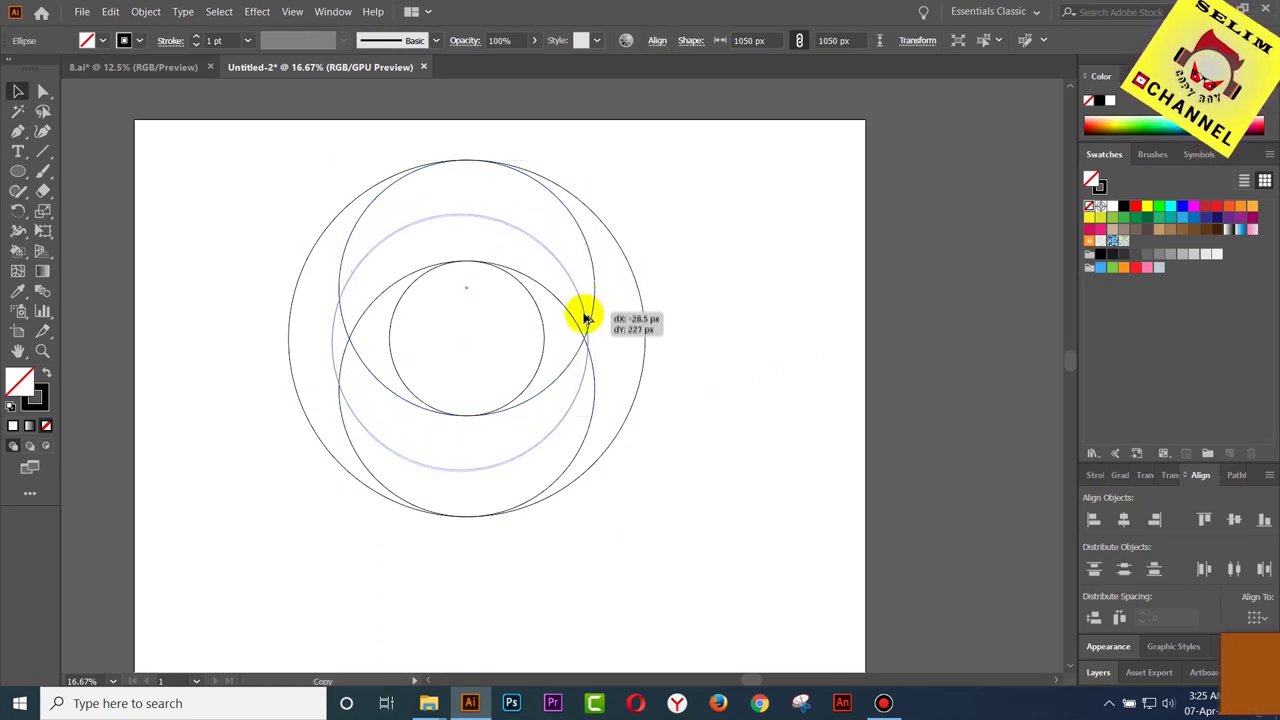
left_click_drag(586, 316, 586, 312)
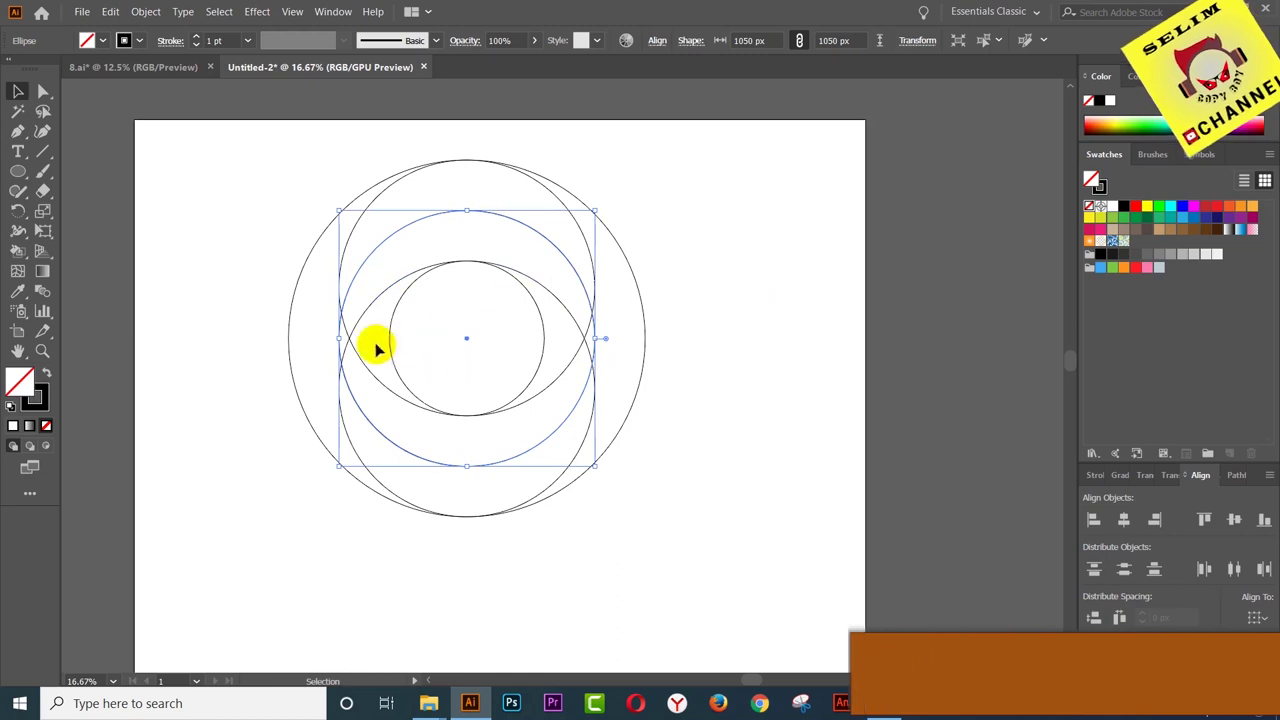
left_click(745, 272)
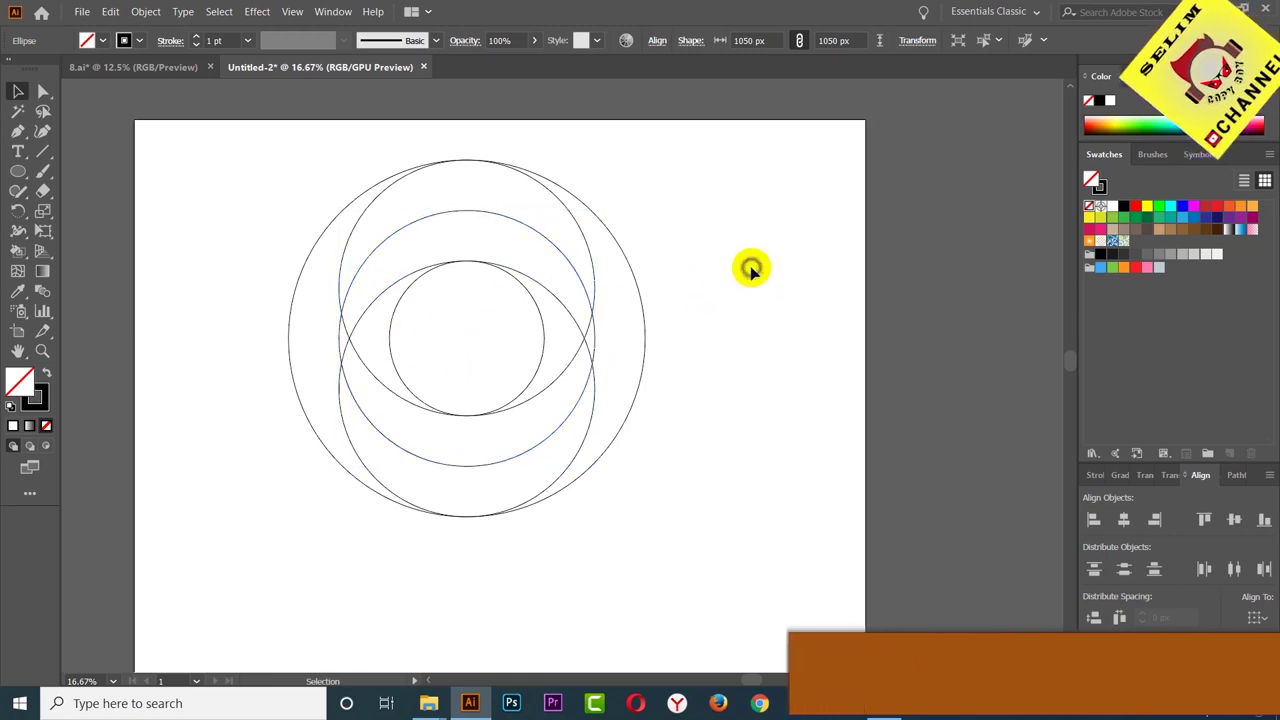
Alt-drag a copy of that centred circle left until it touches the large circle's left edge
left_click(567, 266)
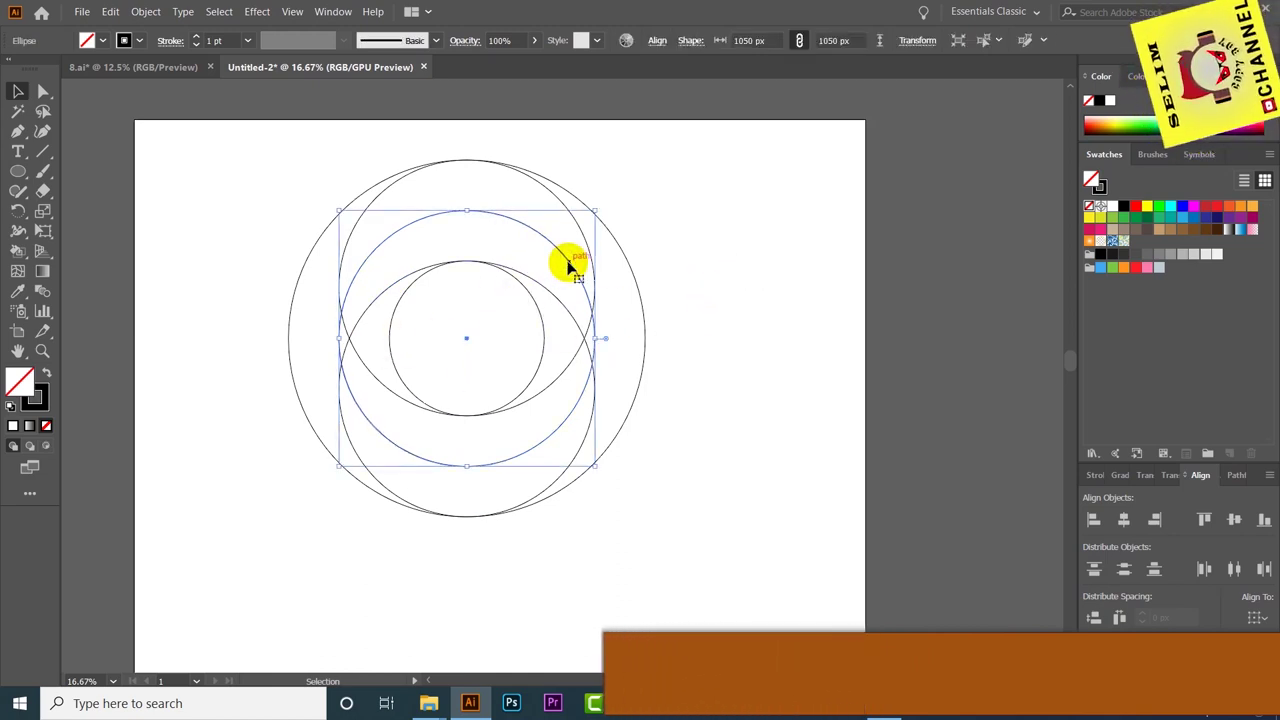
left_click_drag(567, 266, 525, 266)
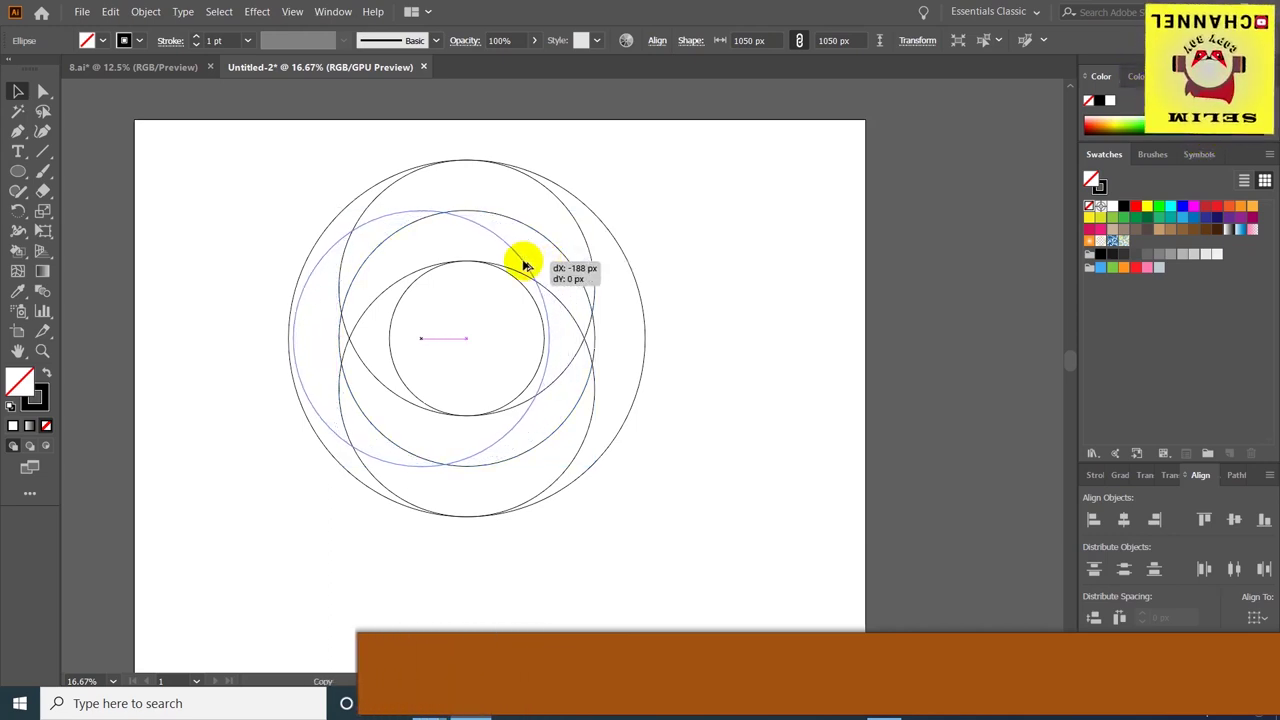
left_click_drag(525, 266, 519, 266)
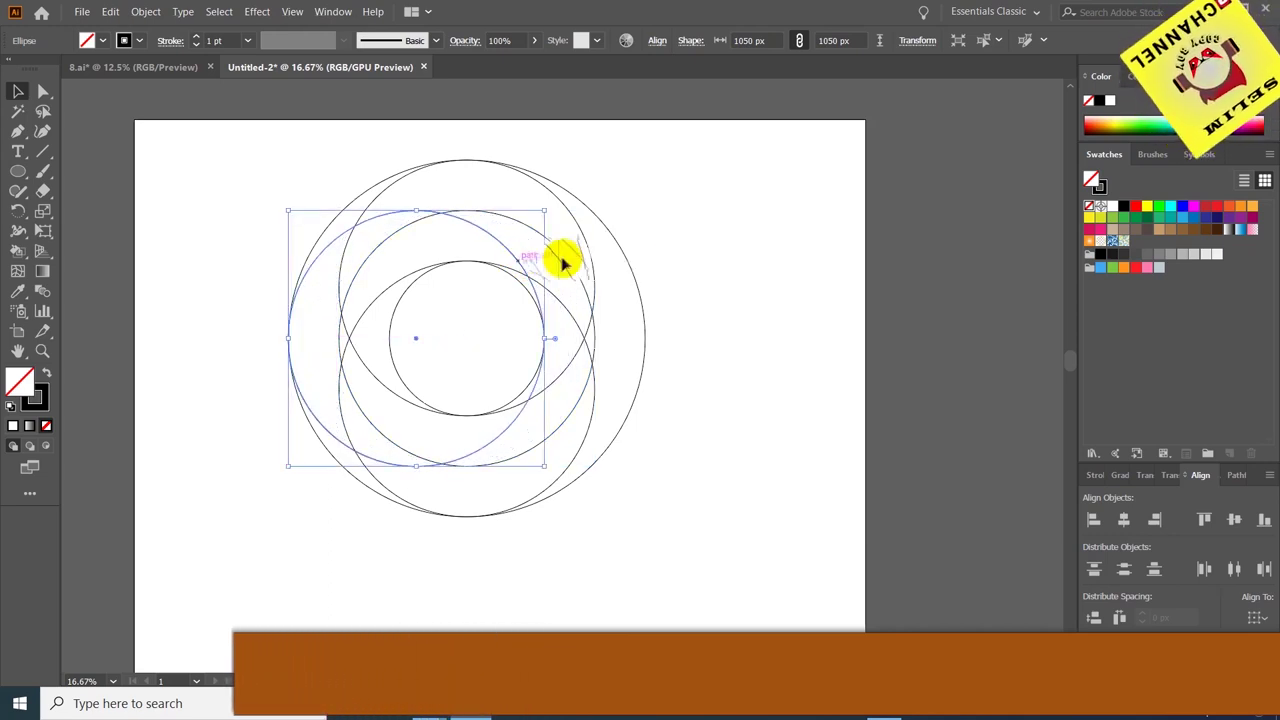
left_click(670, 235)
scroll(410, 303, "up", 1)
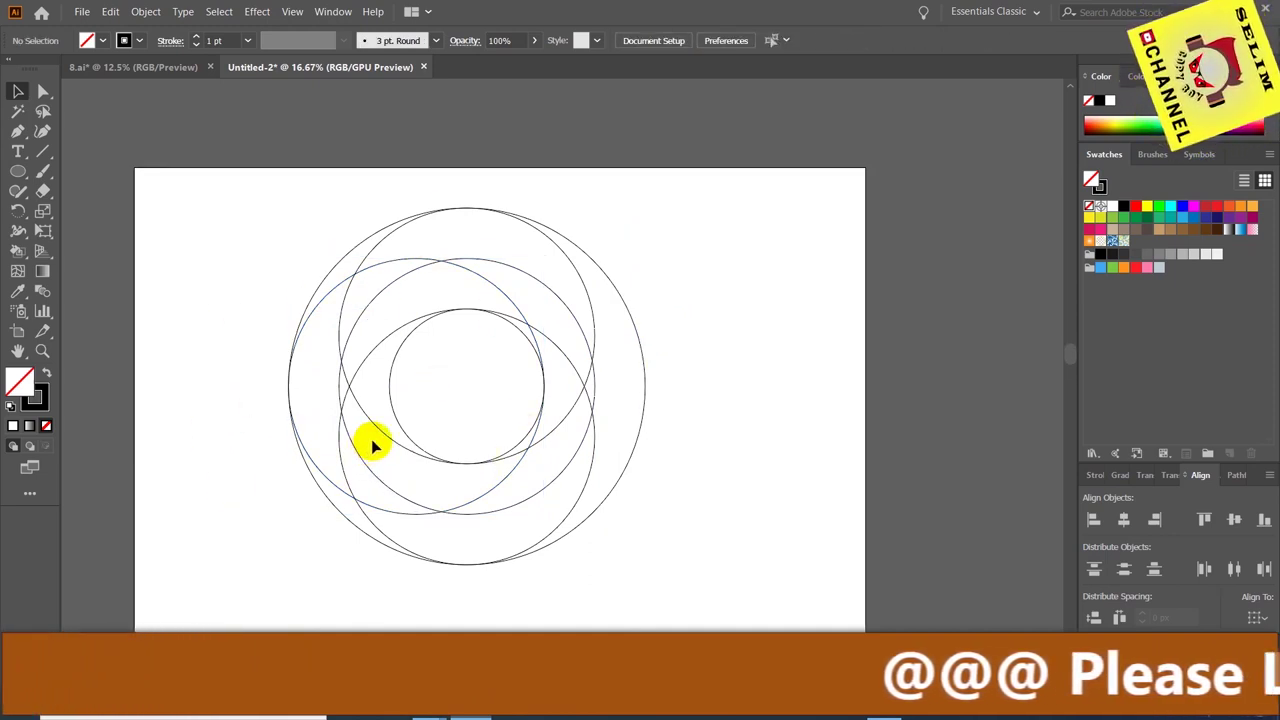
key("ctrl+y")
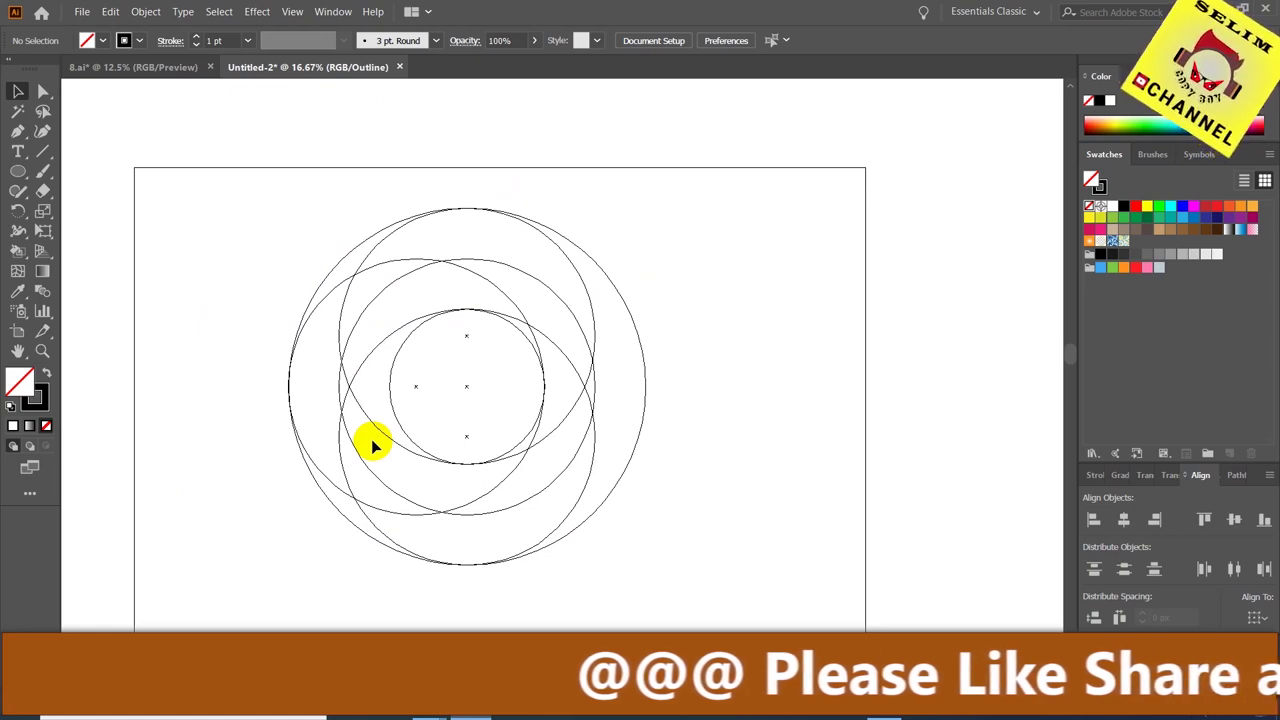
scroll(371, 439, "up", 2)
scroll(290, 415, "up", 1)
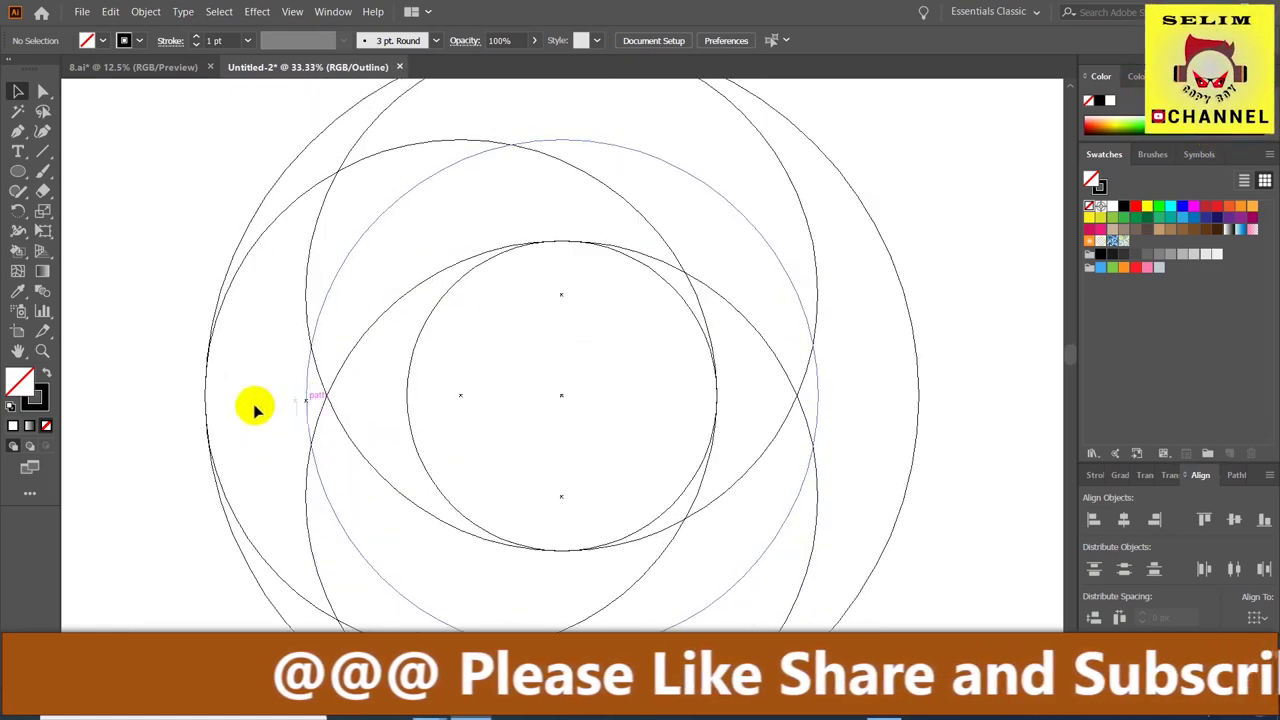
scroll(528, 252, "up", 3)
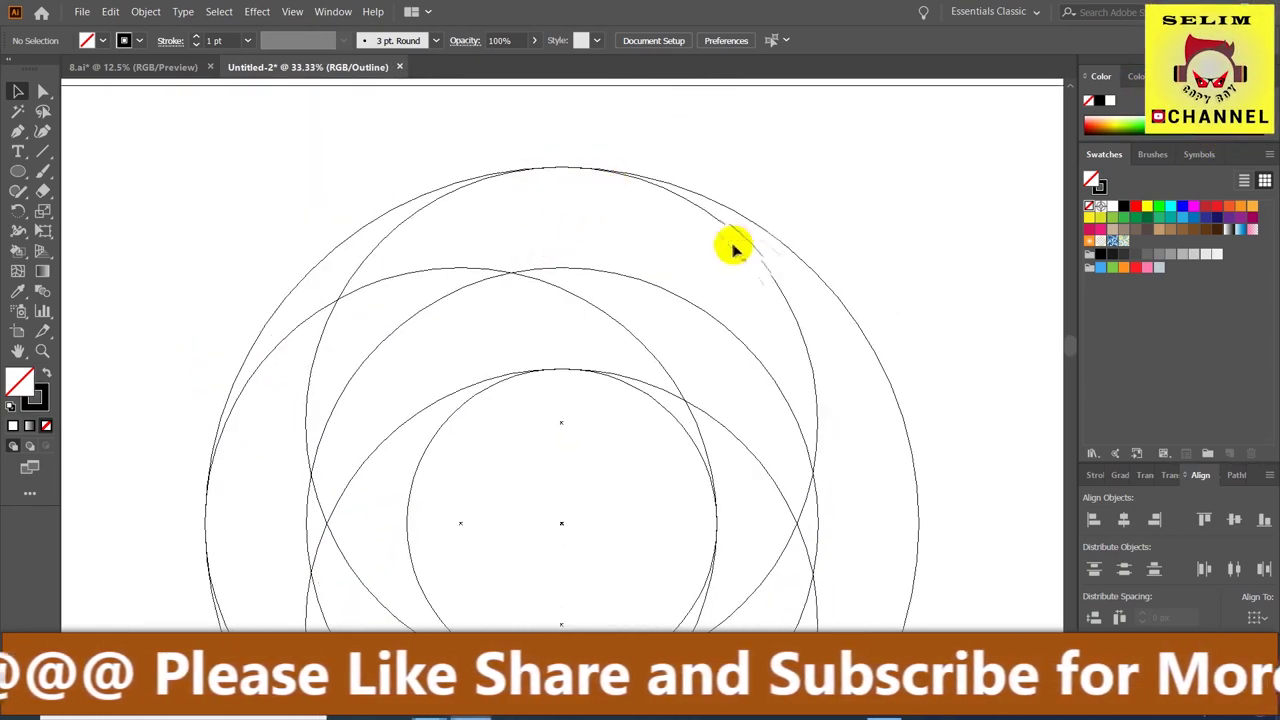
scroll(740, 252, "down", 2)
scroll(800, 330, "down", 4)
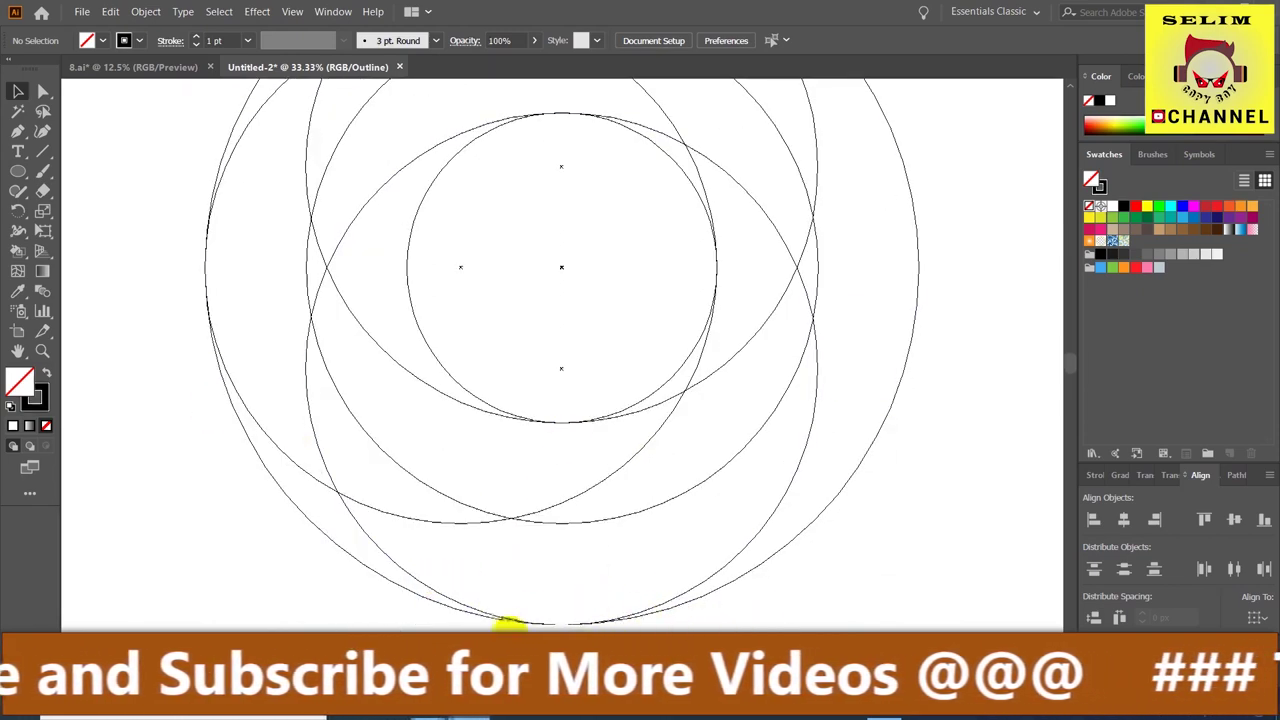
scroll(229, 365, "up", 2)
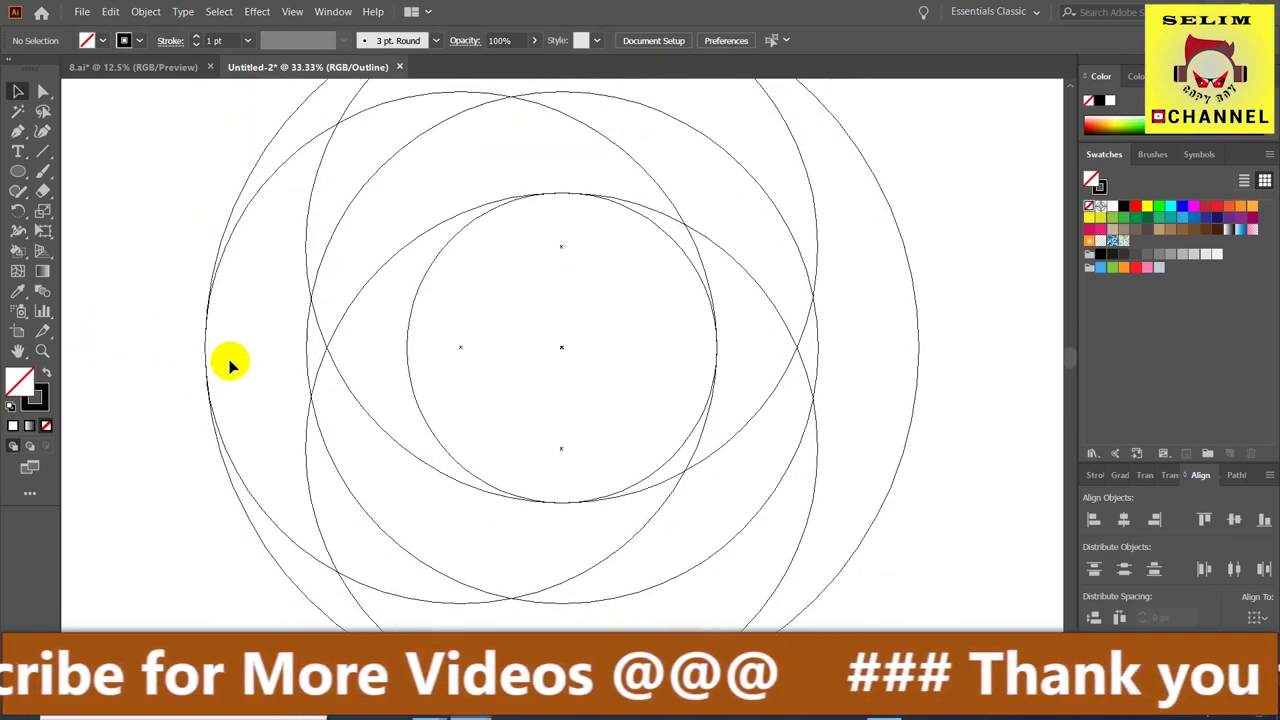
scroll(229, 365, "up", 1)
scroll(229, 365, "down", 3)
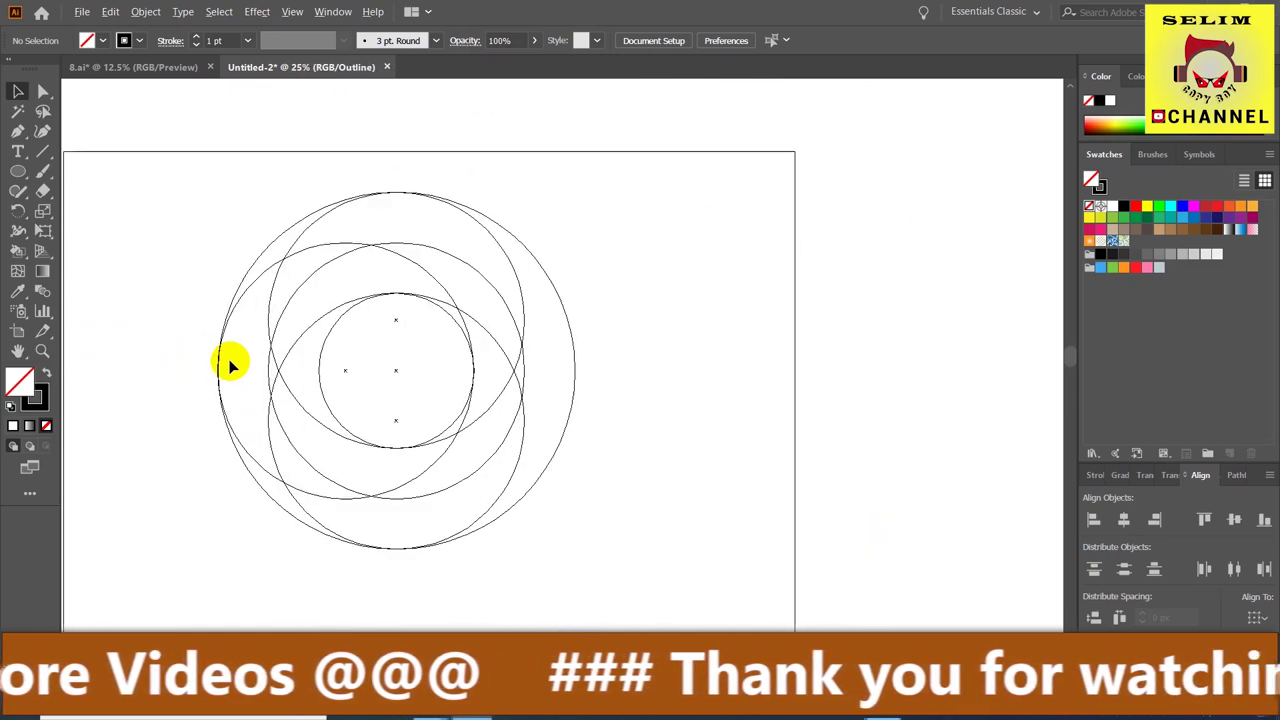
scroll(229, 365, "up", 2)
left_click_drag(104, 383, 203, 349)
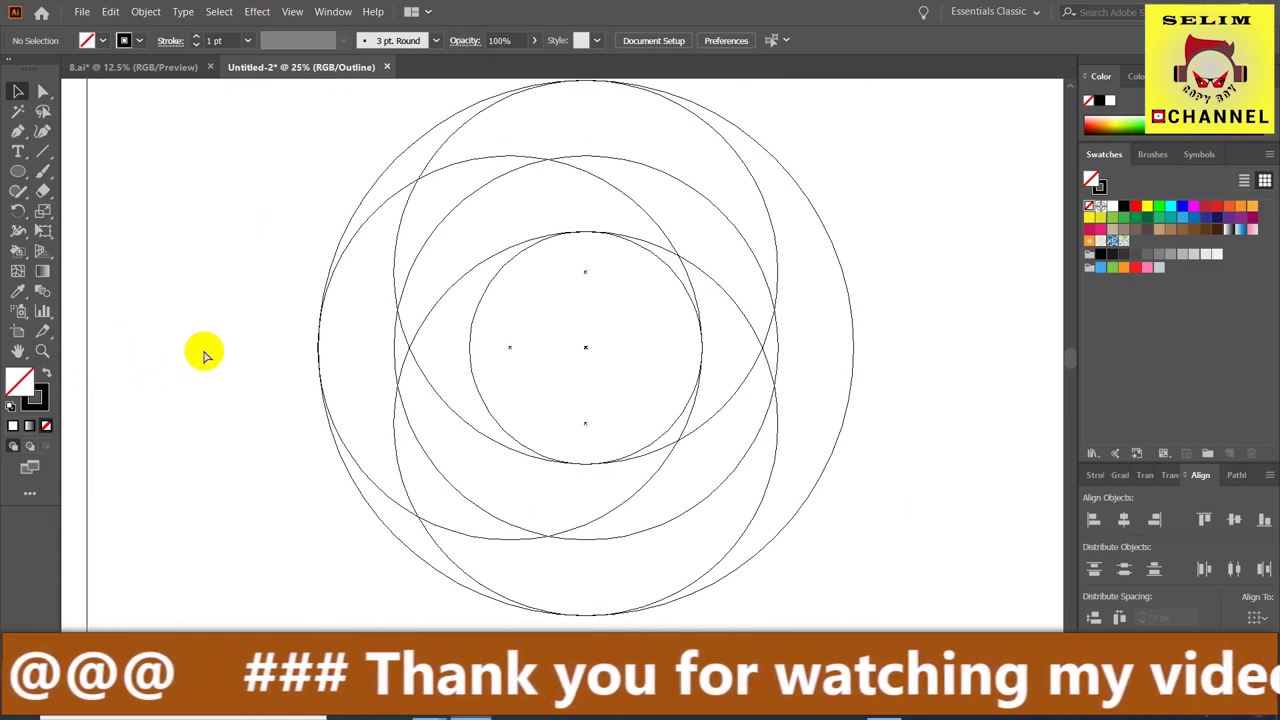
key("ctrl+y")
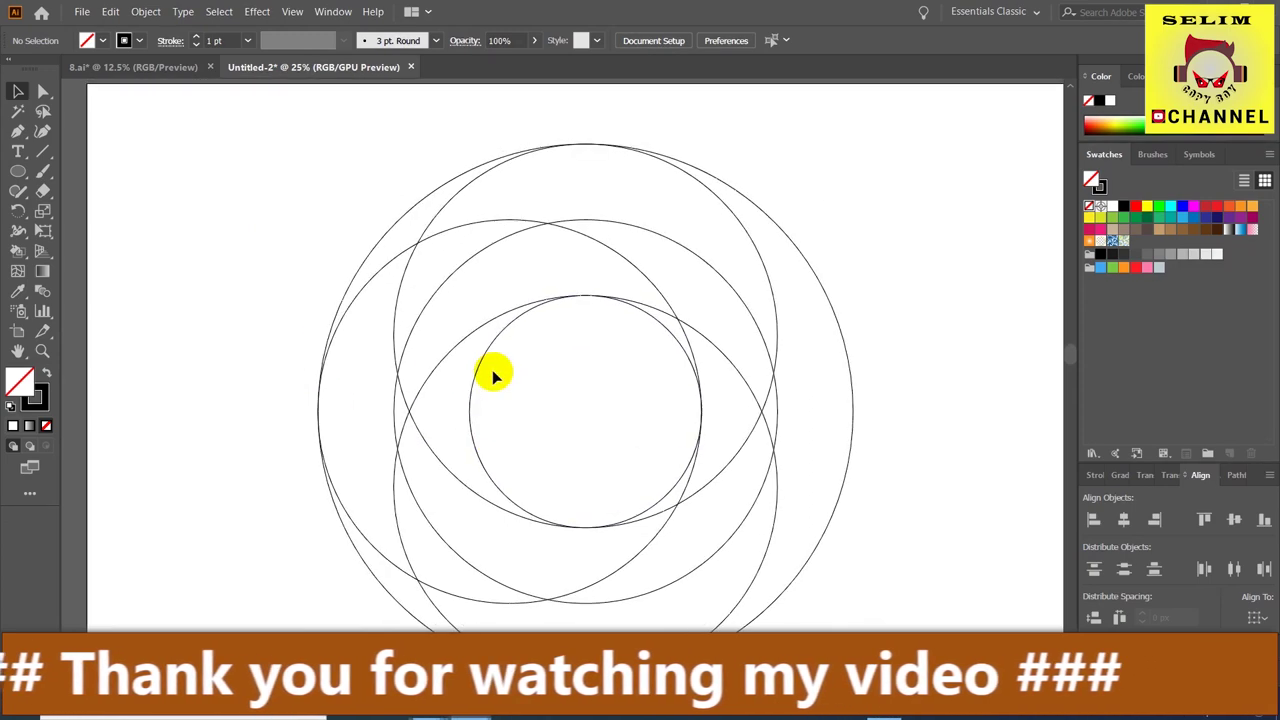
scroll(491, 371, "up", 1)
scroll(860, 345, "up", 1)
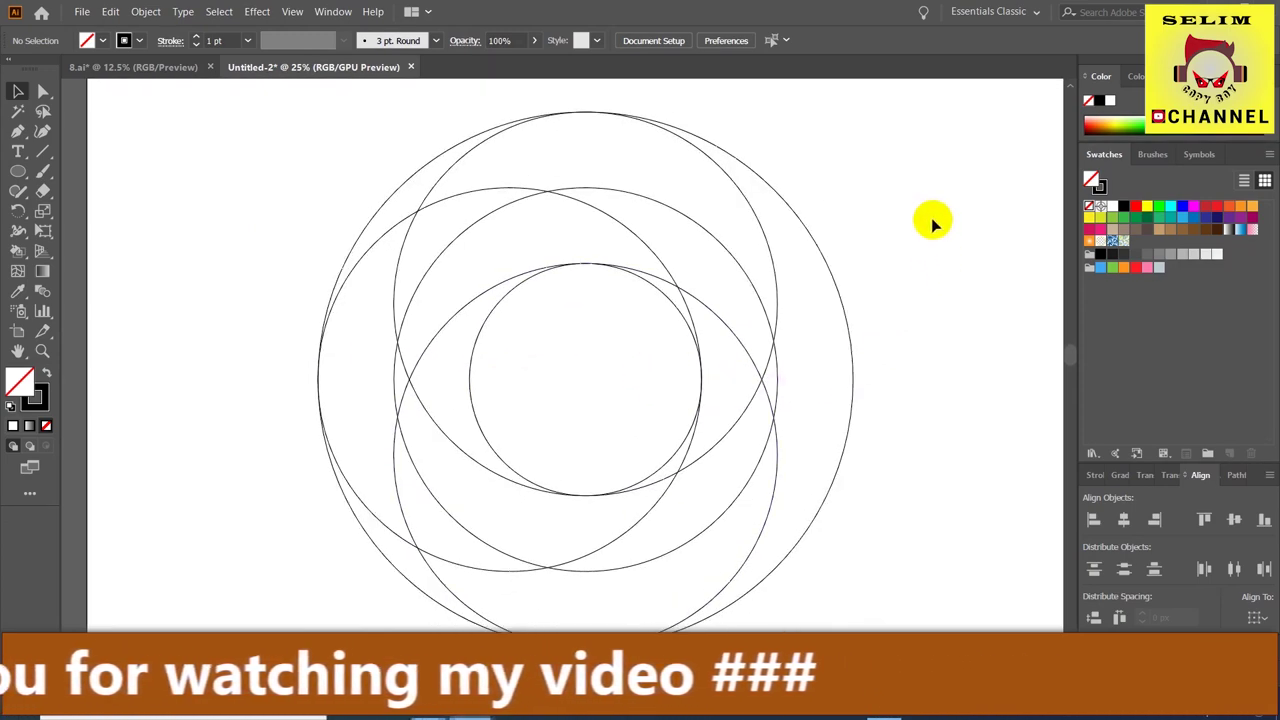
scroll(892, 240, "down", 1)
scroll(890, 240, "up", 1)
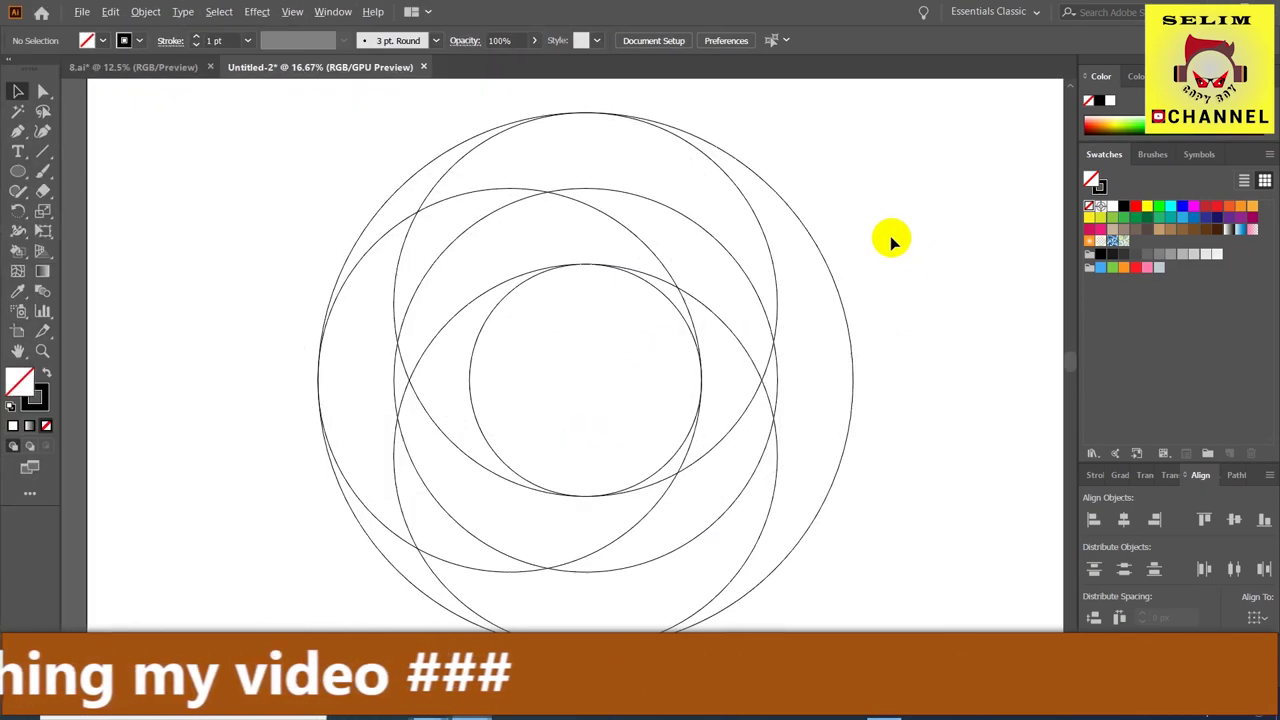
left_click_drag(932, 264, 885, 263)
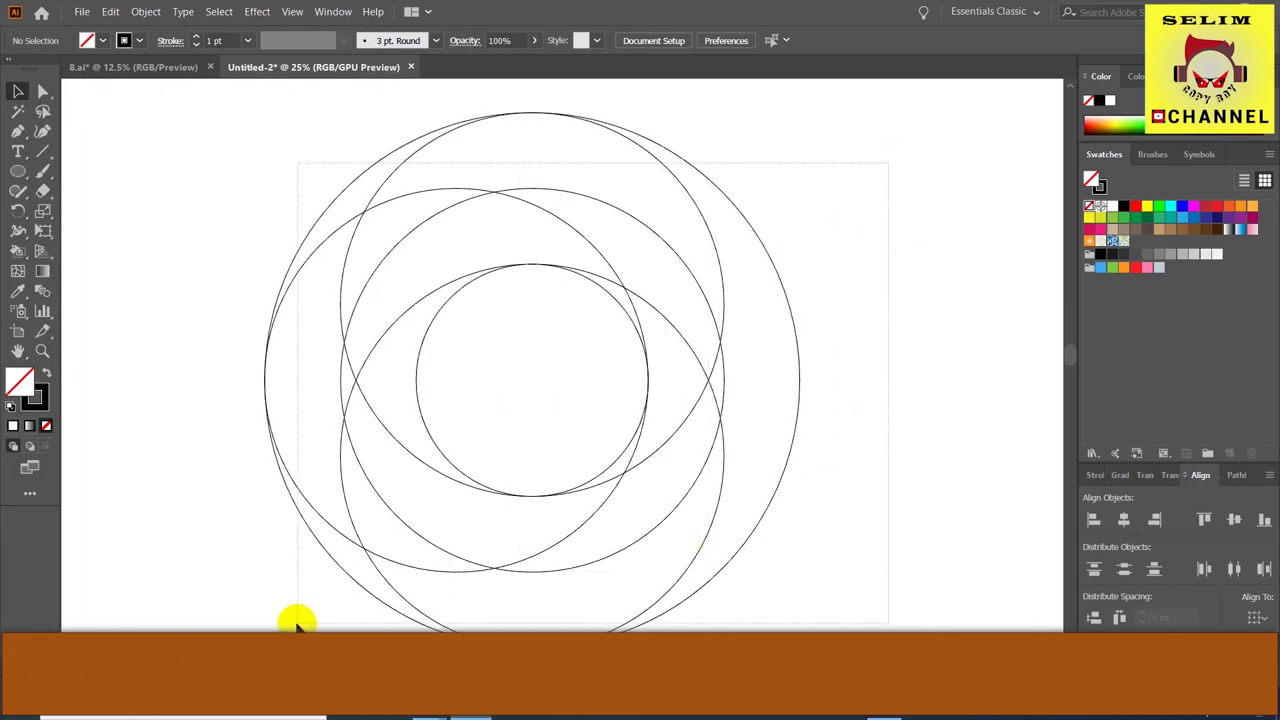
key("ctrl+a")
scroll(831, 360, "down", 1)
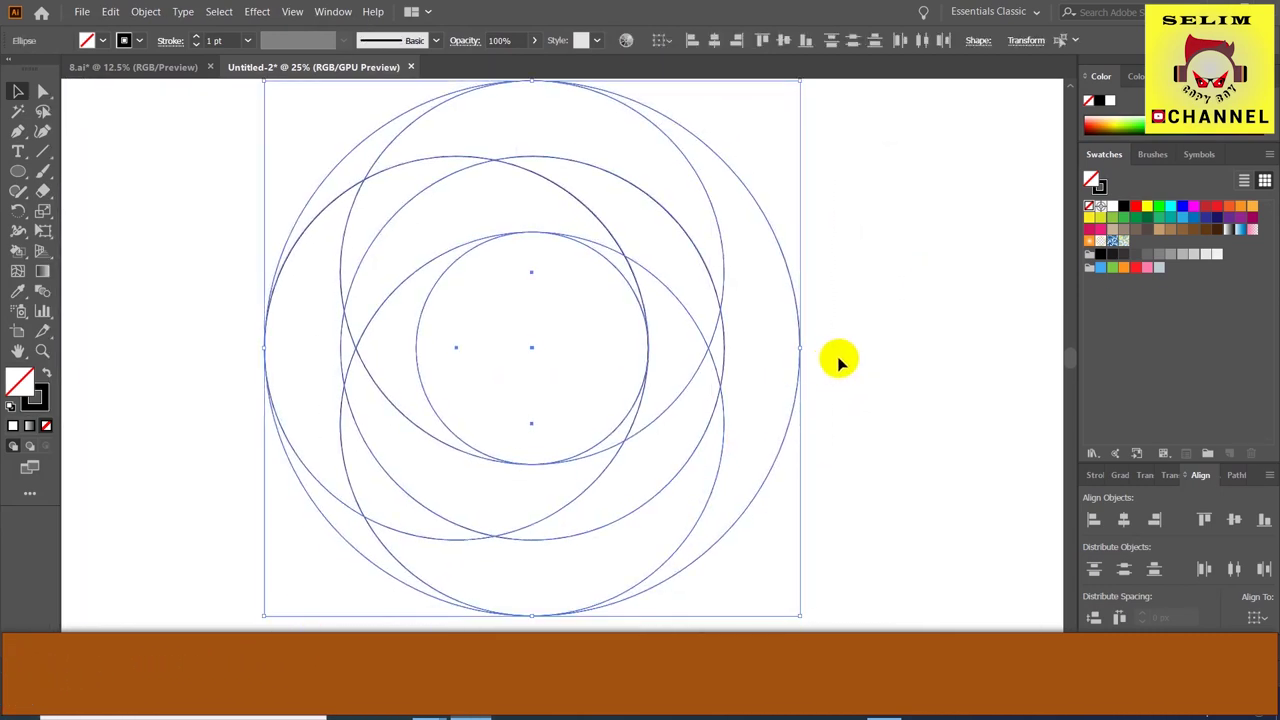
Set the circles' stroke Corner to Miter Join and deselect them
left_click(1096, 476)
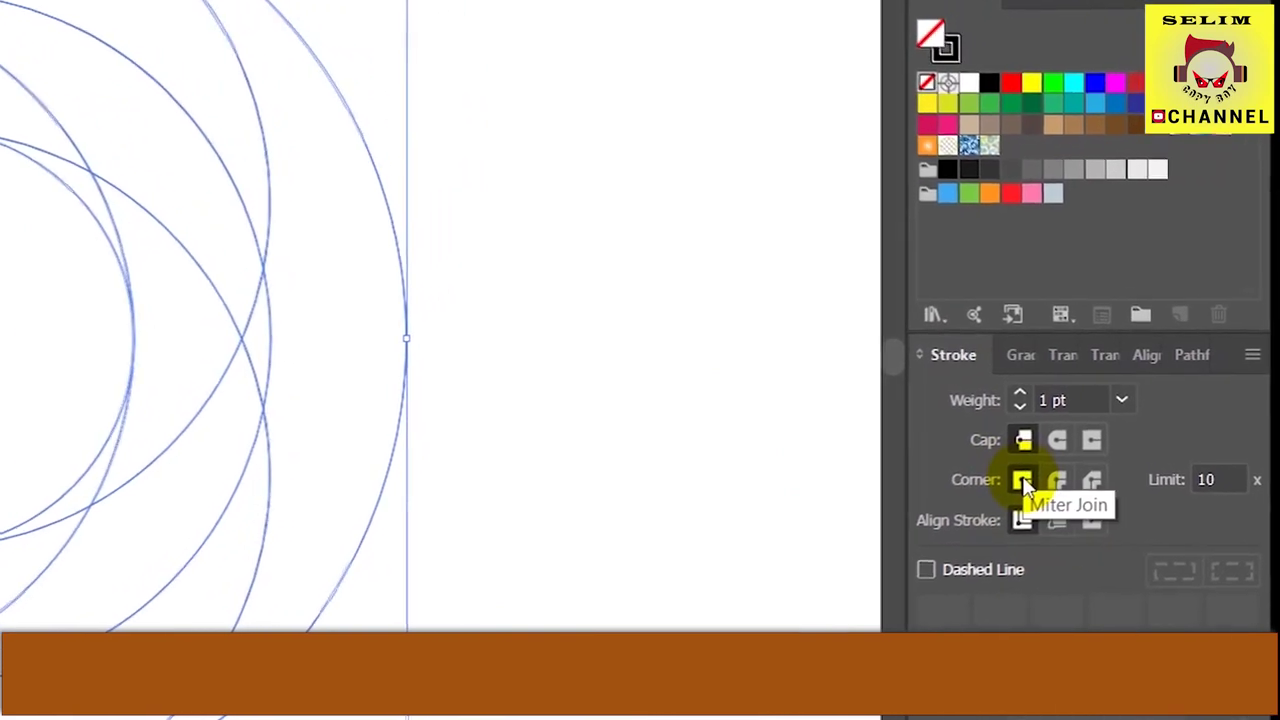
left_click(485, 378)
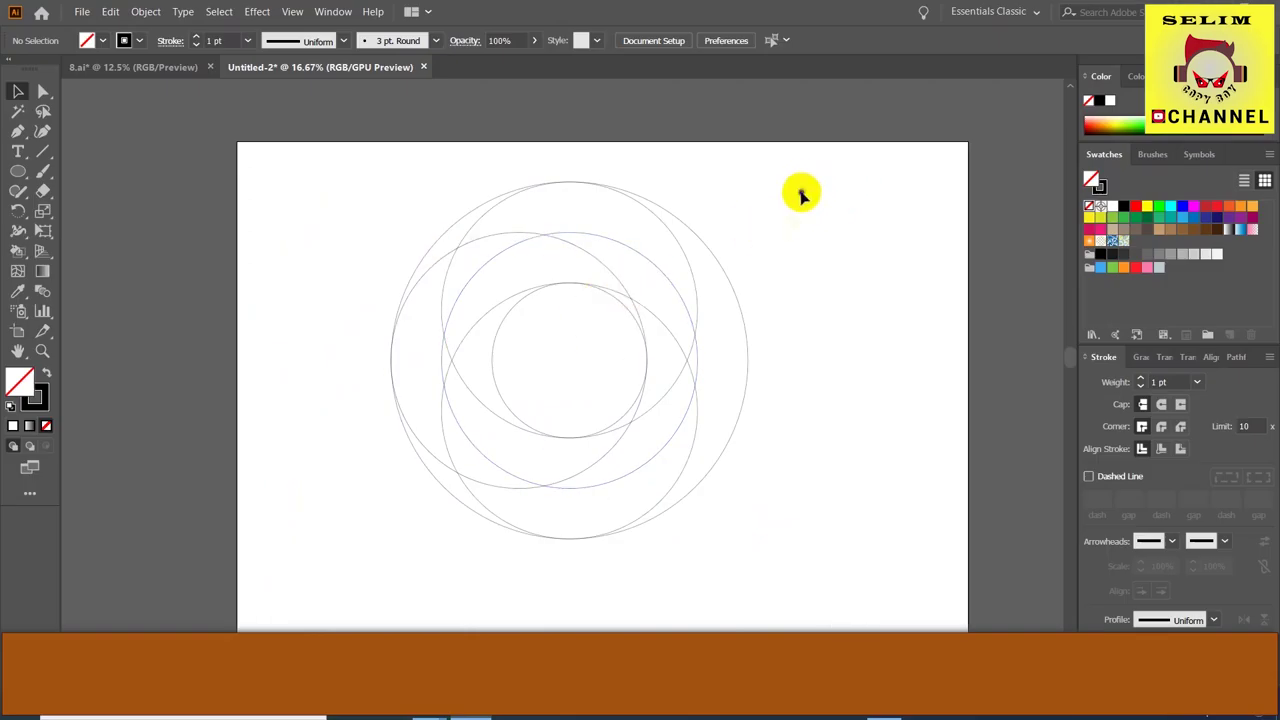
Marquee-select all the overlapping circles
left_click_drag(800, 192, 704, 472)
left_click_drag(390, 520, 340, 526)
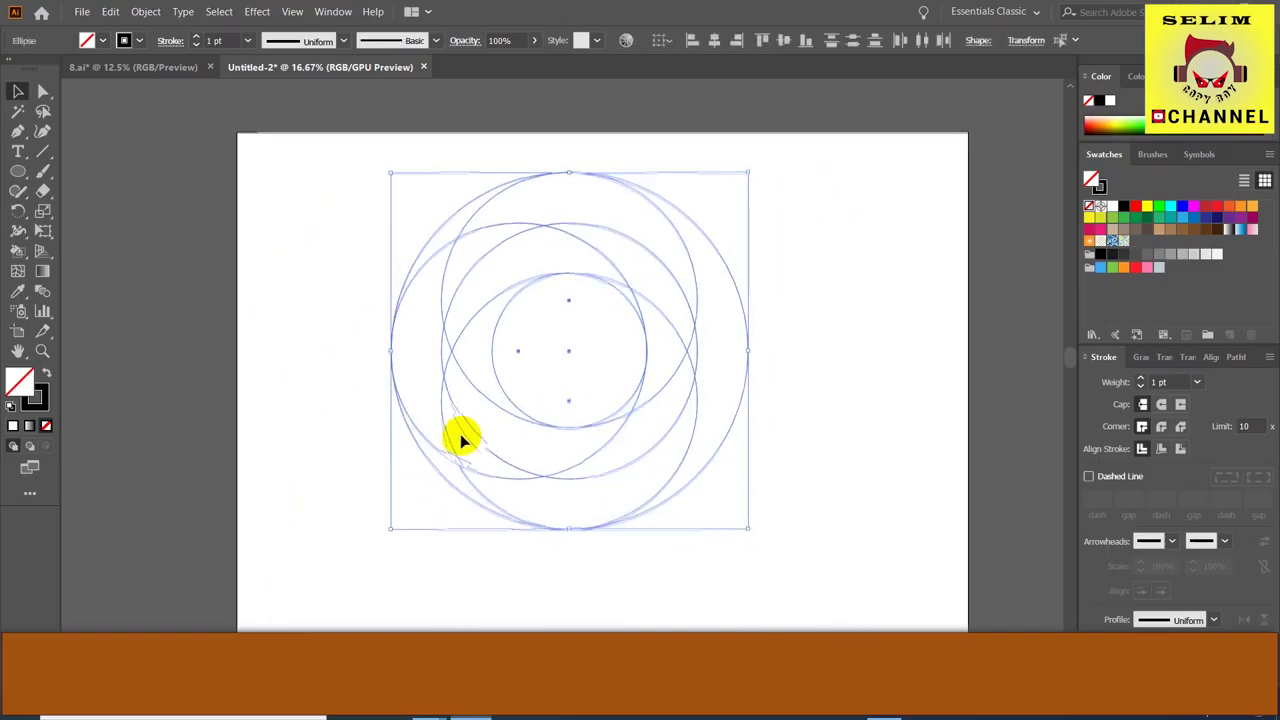
scroll(457, 434, "down", 2)
scroll(480, 423, "down", 2)
scroll(503, 414, "down", 2)
scroll(654, 314, "down", 2)
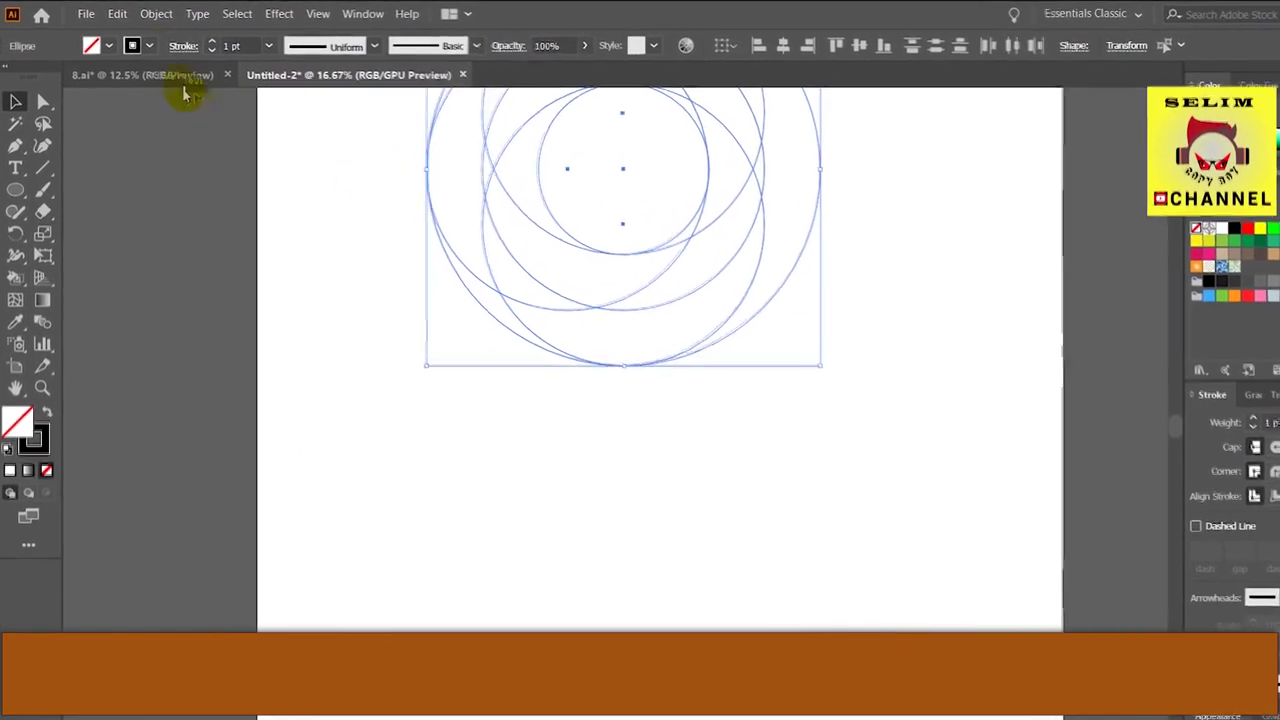
Copy the circles and Paste in Place directly over the originals
left_click(114, 13)
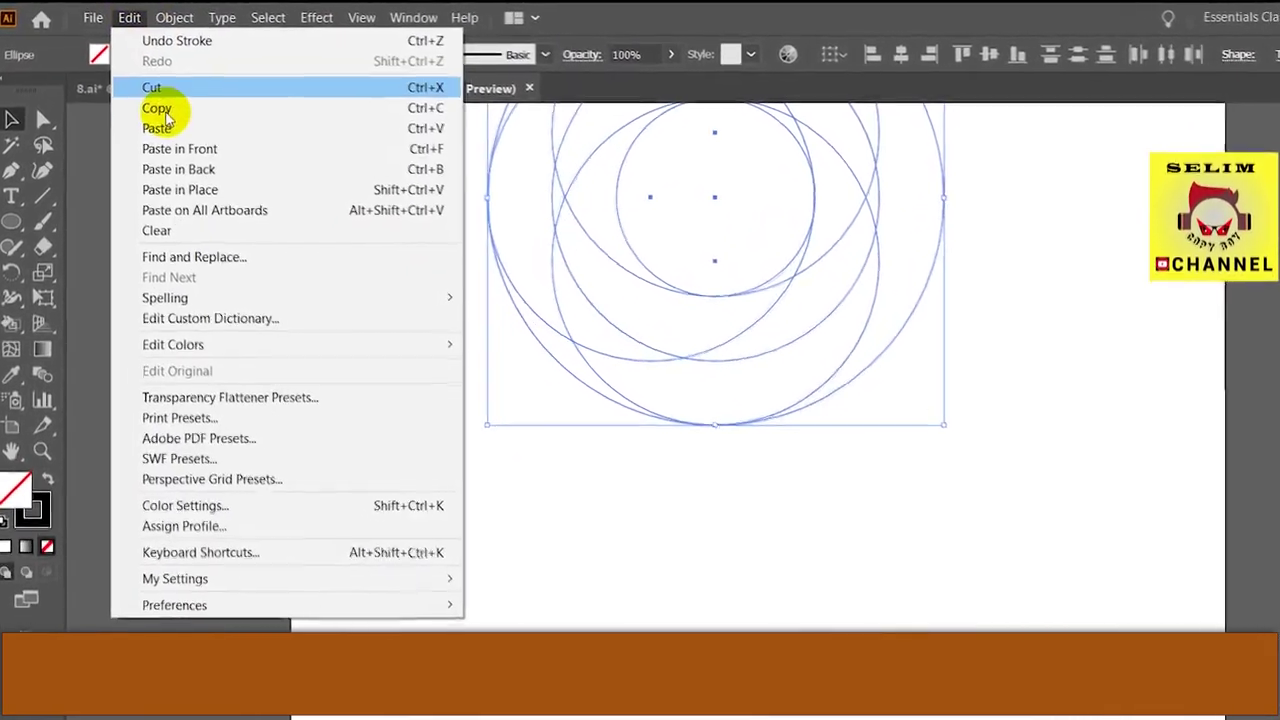
left_click(152, 101)
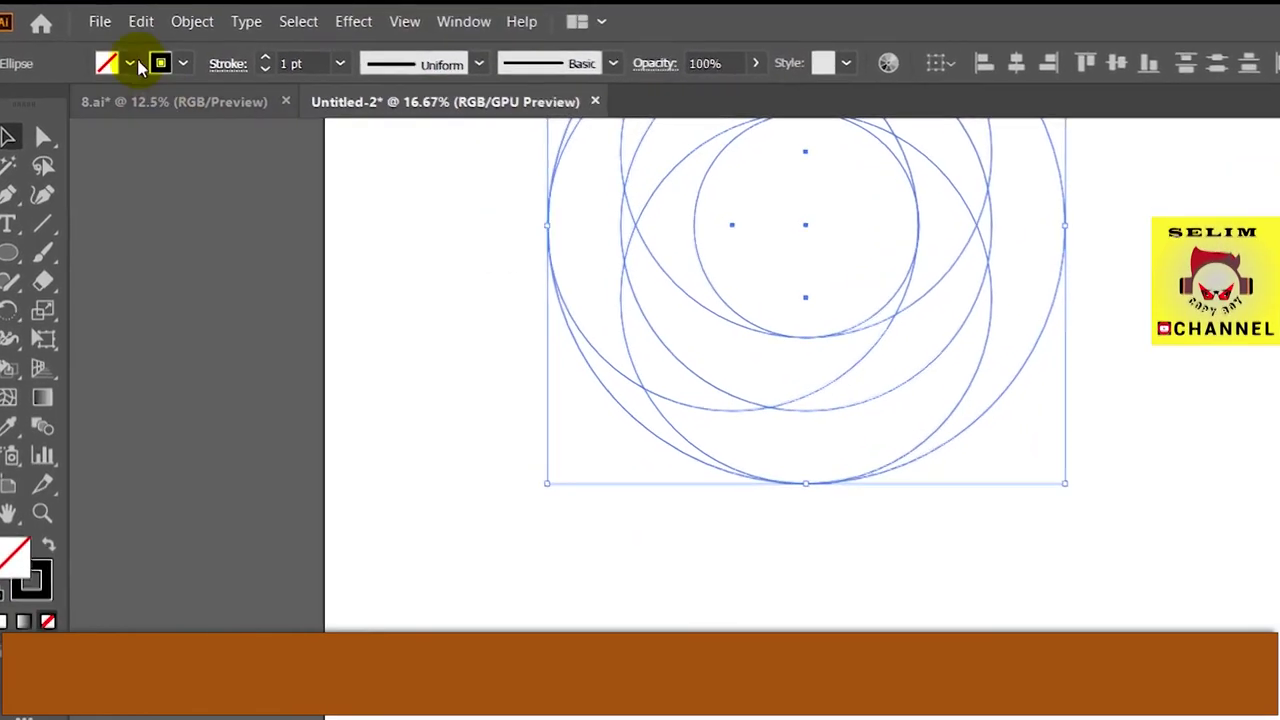
left_click(145, 25)
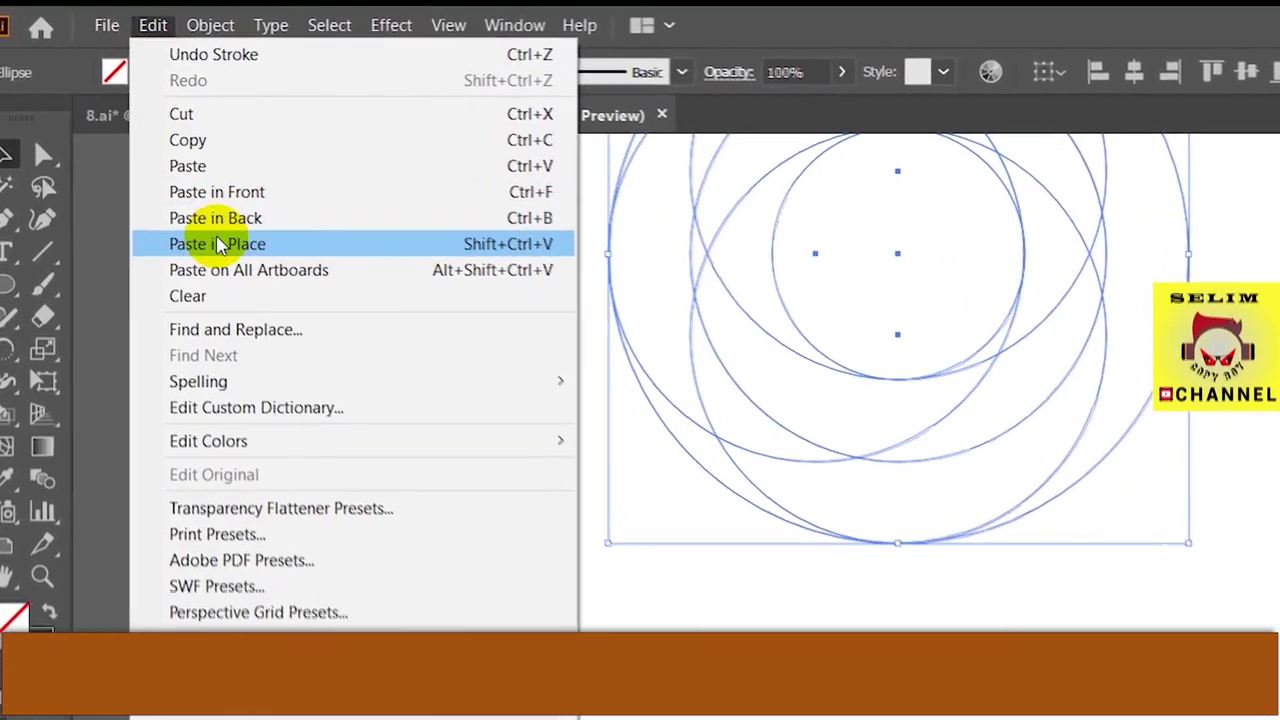
left_click(215, 230)
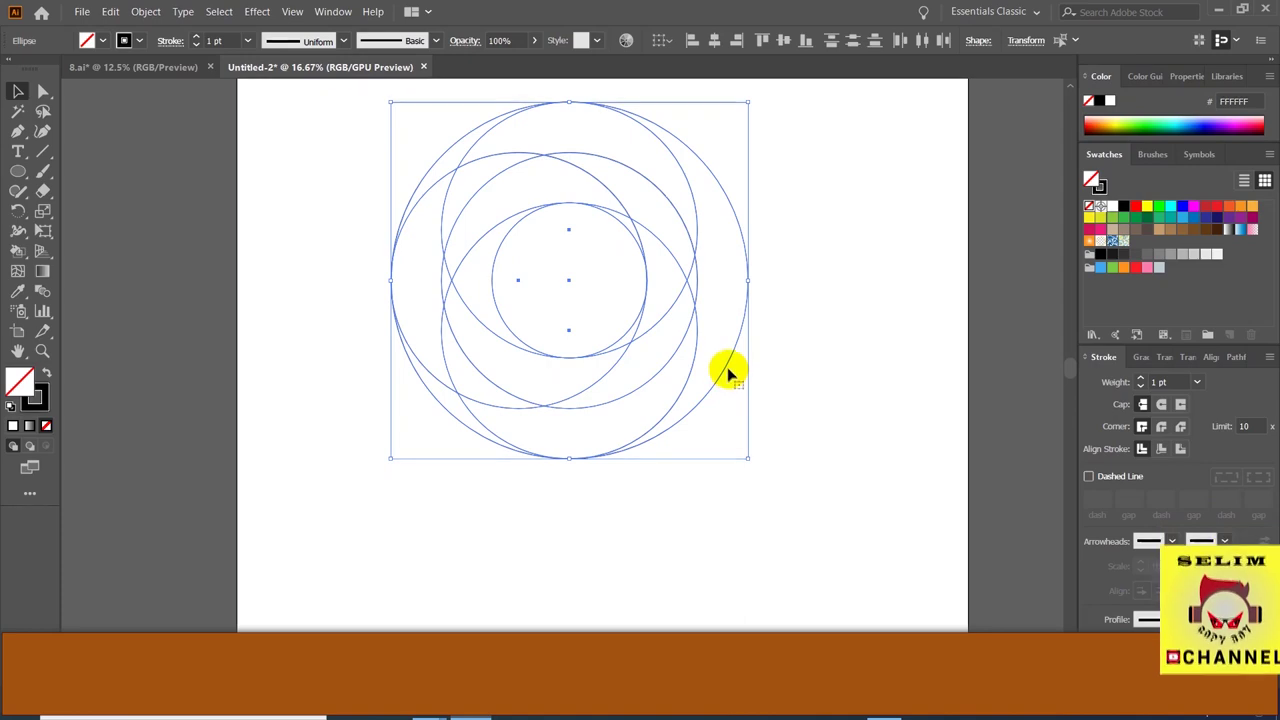
Move the copied circle arrangement straight down below the original, undoing the first misplaced drag
mouse_move(727, 370)
left_mouse_down()
mouse_move(723, 474)
mouse_move(727, 452)
left_mouse_up()
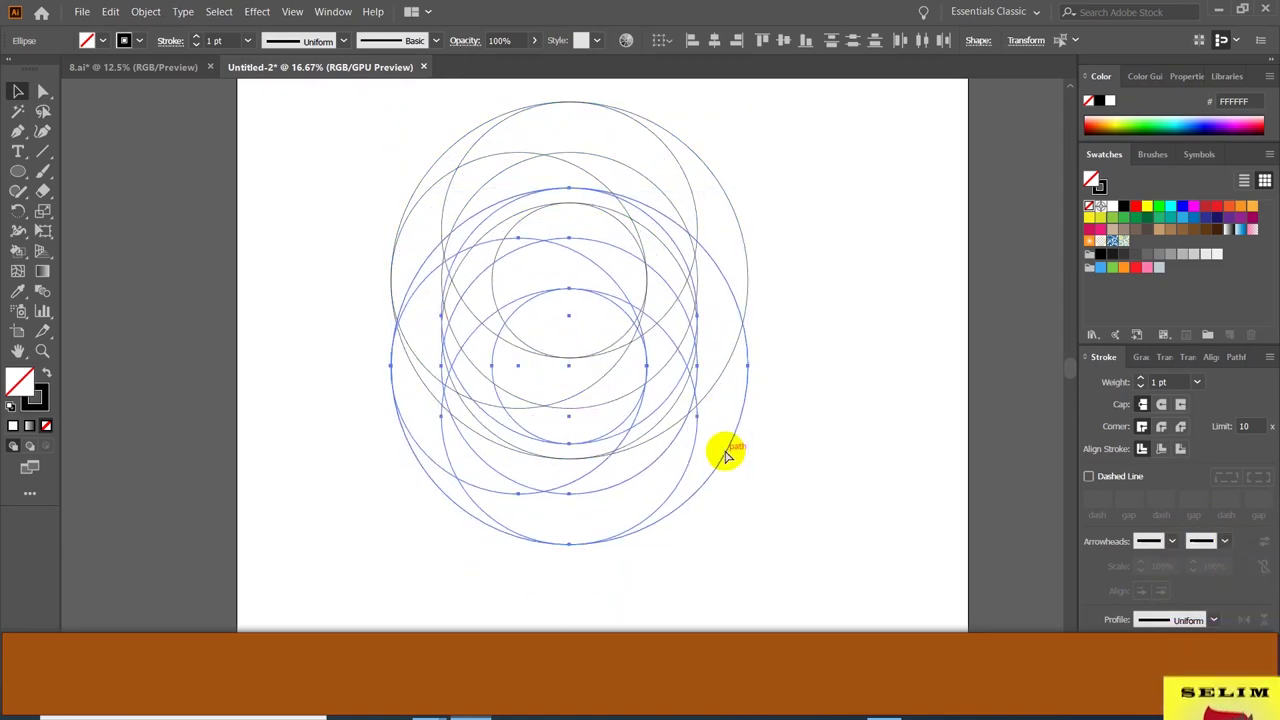
key("ctrl+z")
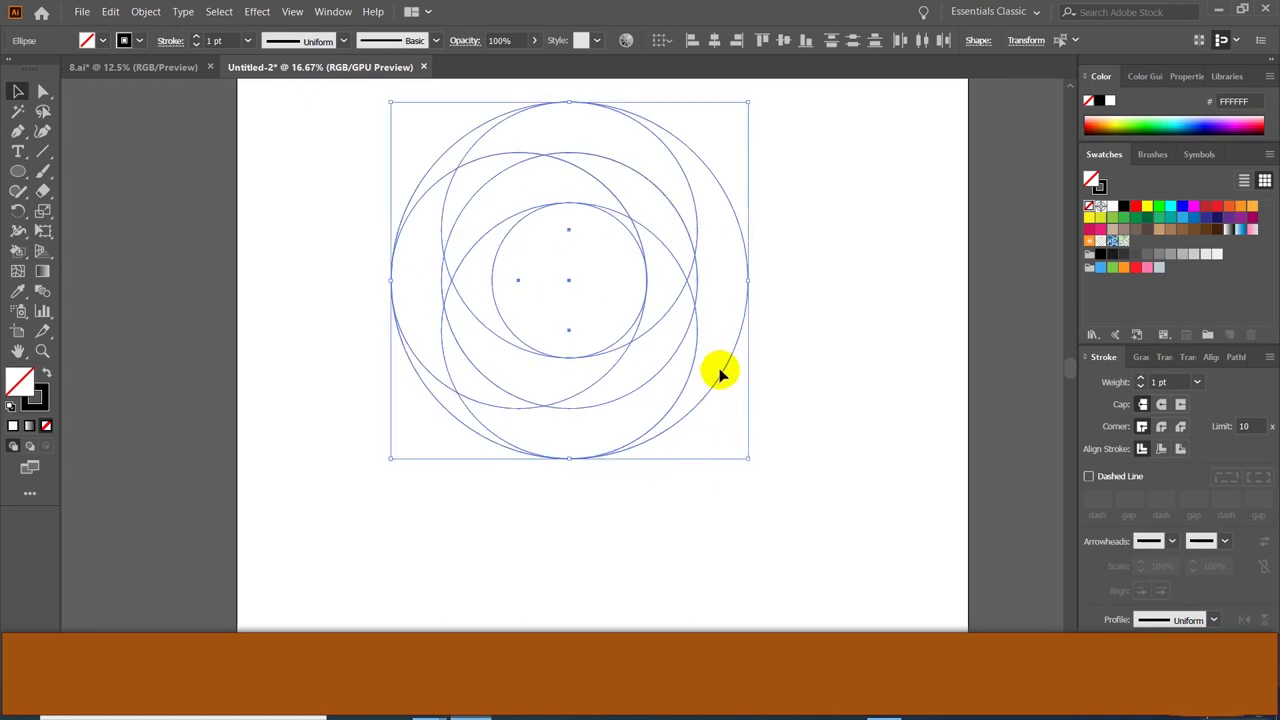
left_click_drag(720, 380, 710, 530)
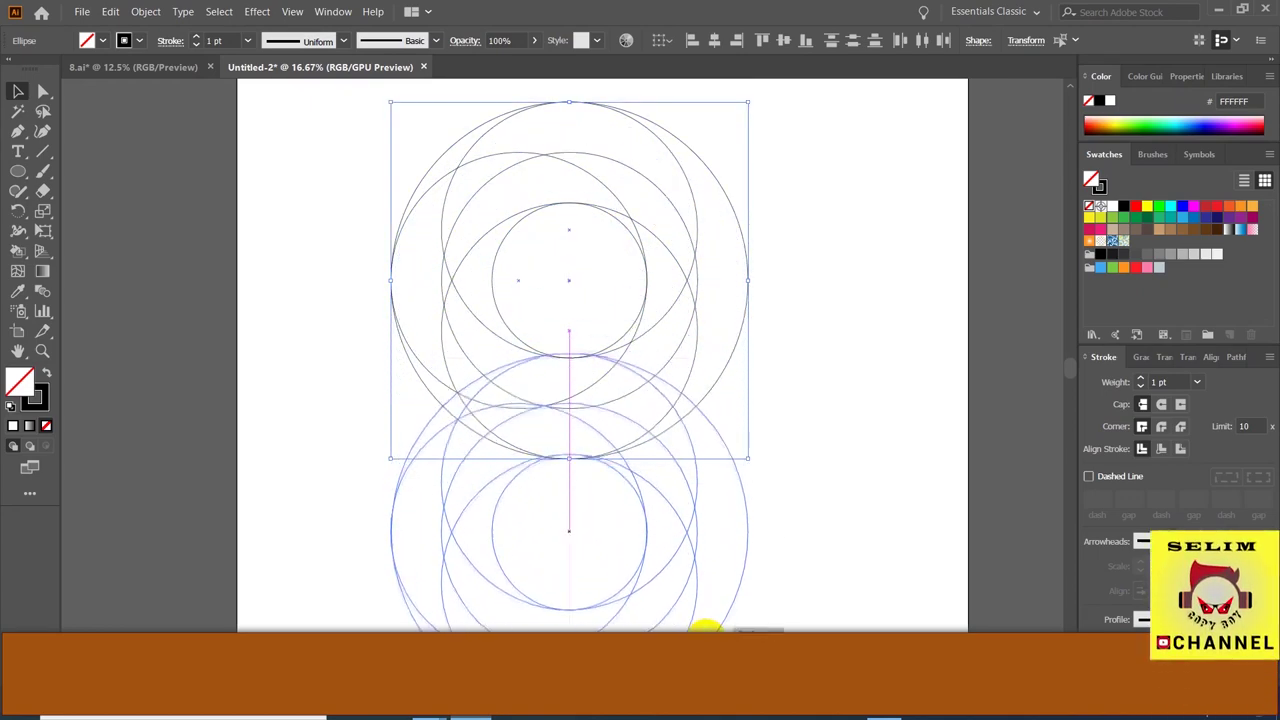
mouse_move(710, 530)
left_mouse_down()
mouse_move(760, 690)
mouse_move(700, 590)
left_mouse_up()
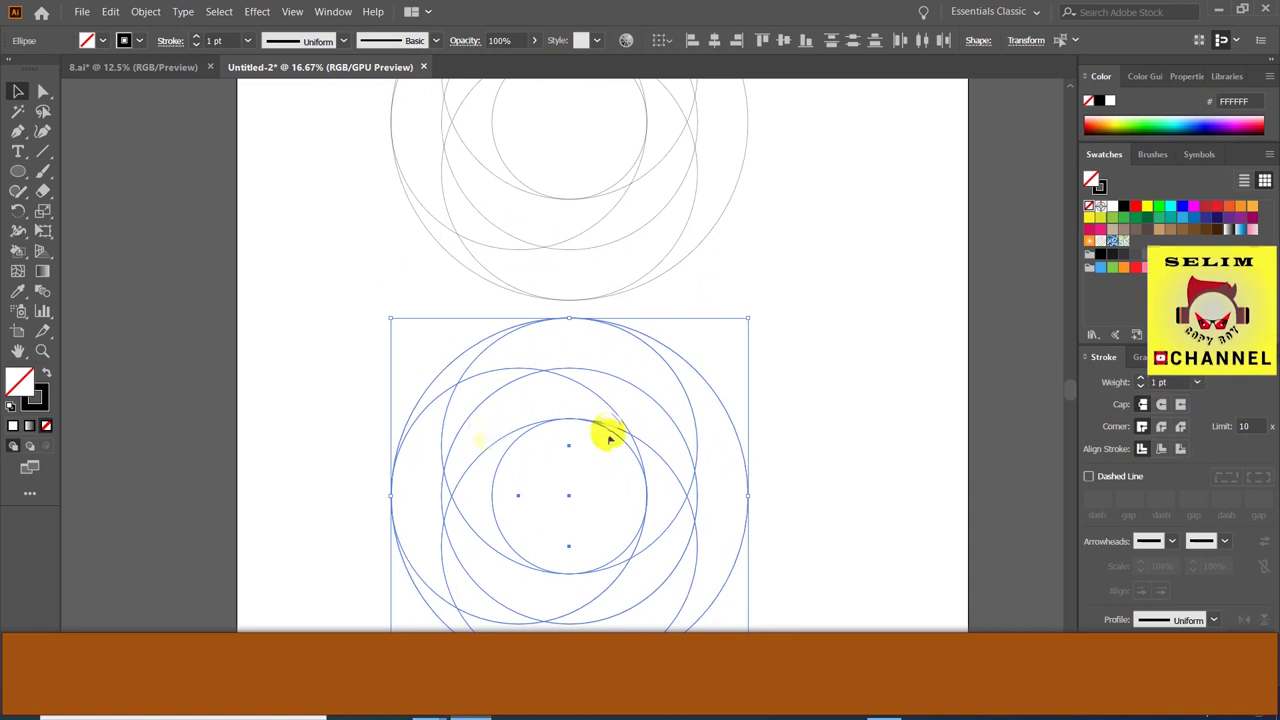
scroll(635, 447, "down", 2)
scroll(635, 447, "down", 1)
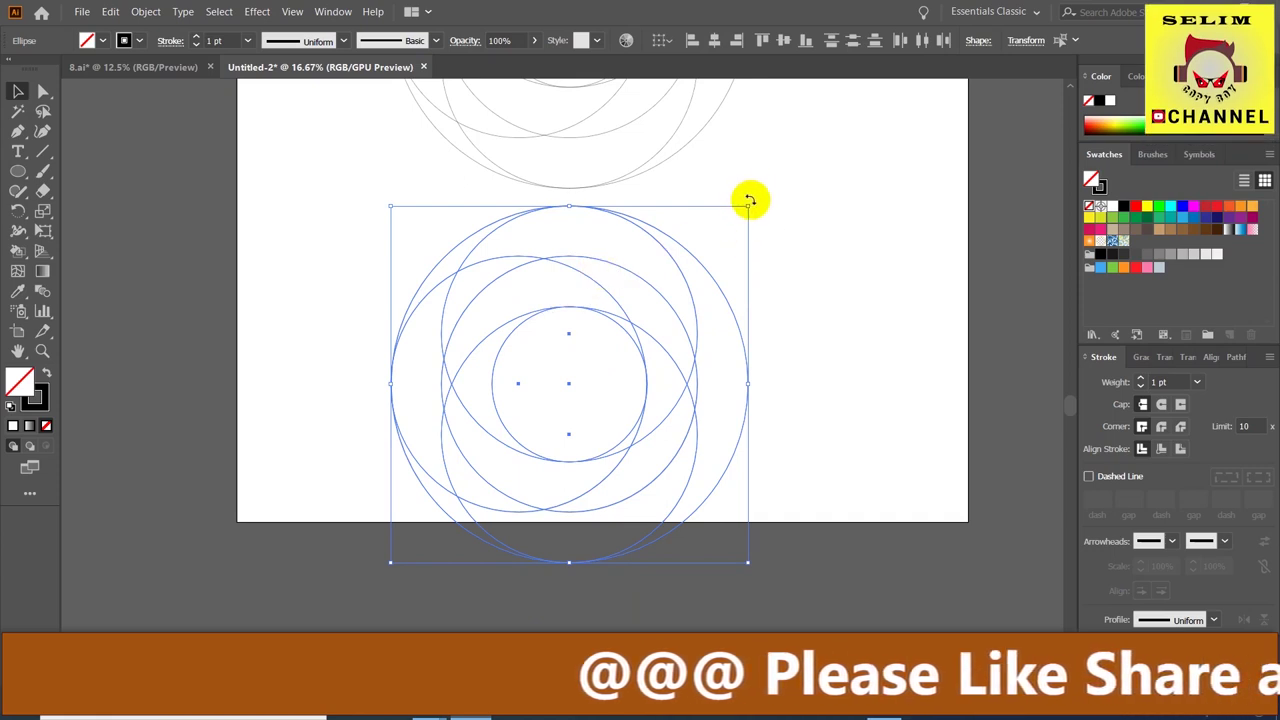
Rotate the lower circle group 270° by its corner handle, then deselect it
mouse_move(750, 201)
left_mouse_down()
mouse_move(808, 511)
mouse_move(403, 597)
left_mouse_up()
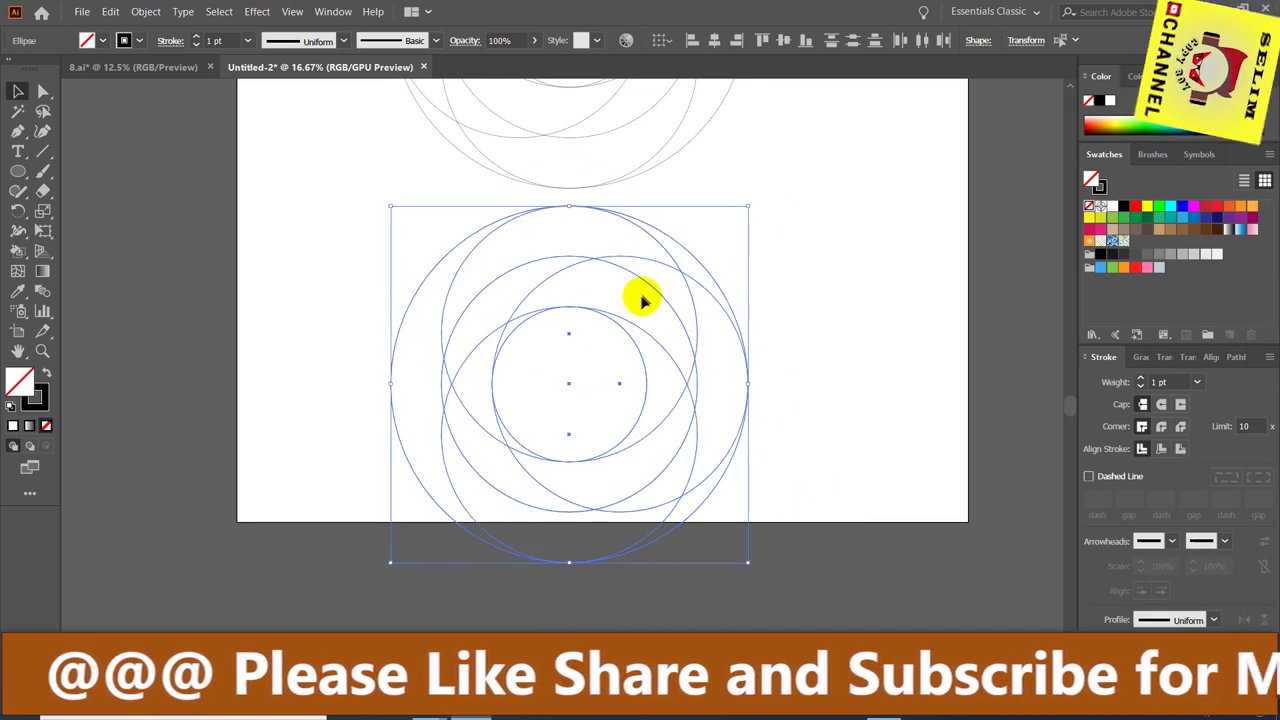
scroll(642, 300, "up", 2)
scroll(677, 329, "up", 1)
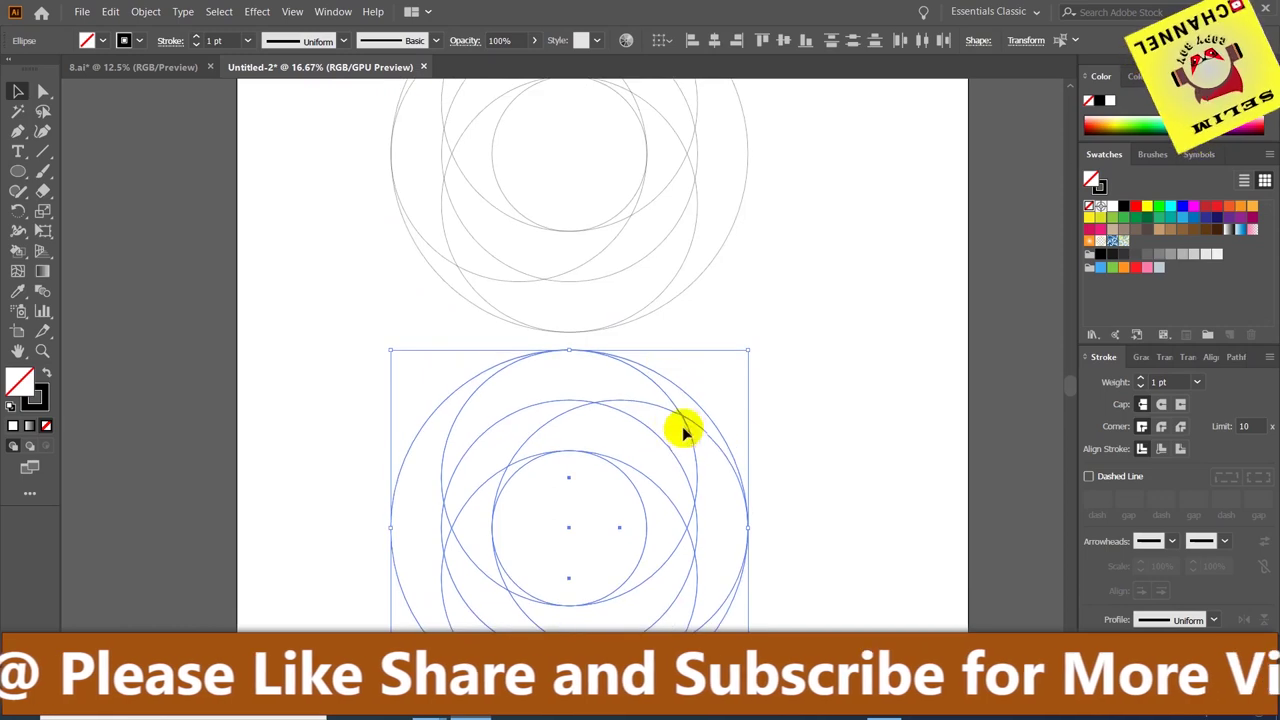
scroll(685, 440, "up", 1)
scroll(670, 446, "up", 1)
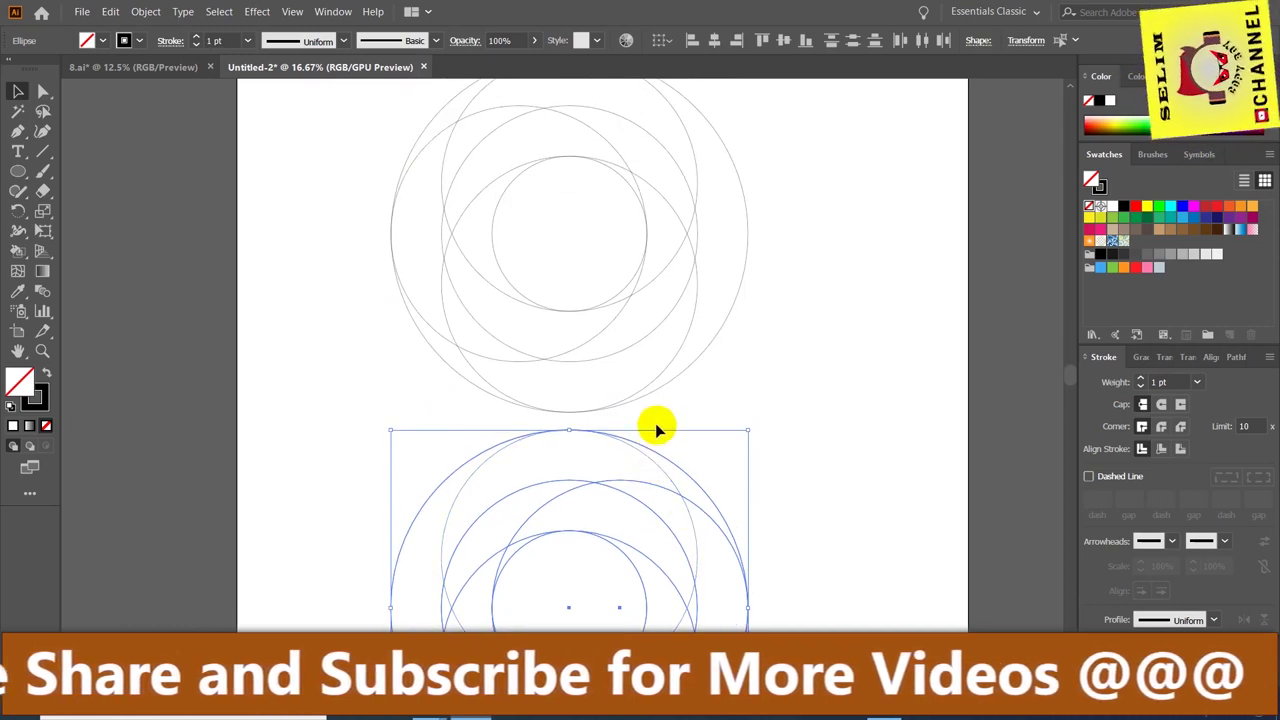
left_click(818, 509)
scroll(820, 505, "down", 1)
scroll(820, 494, "down", 1)
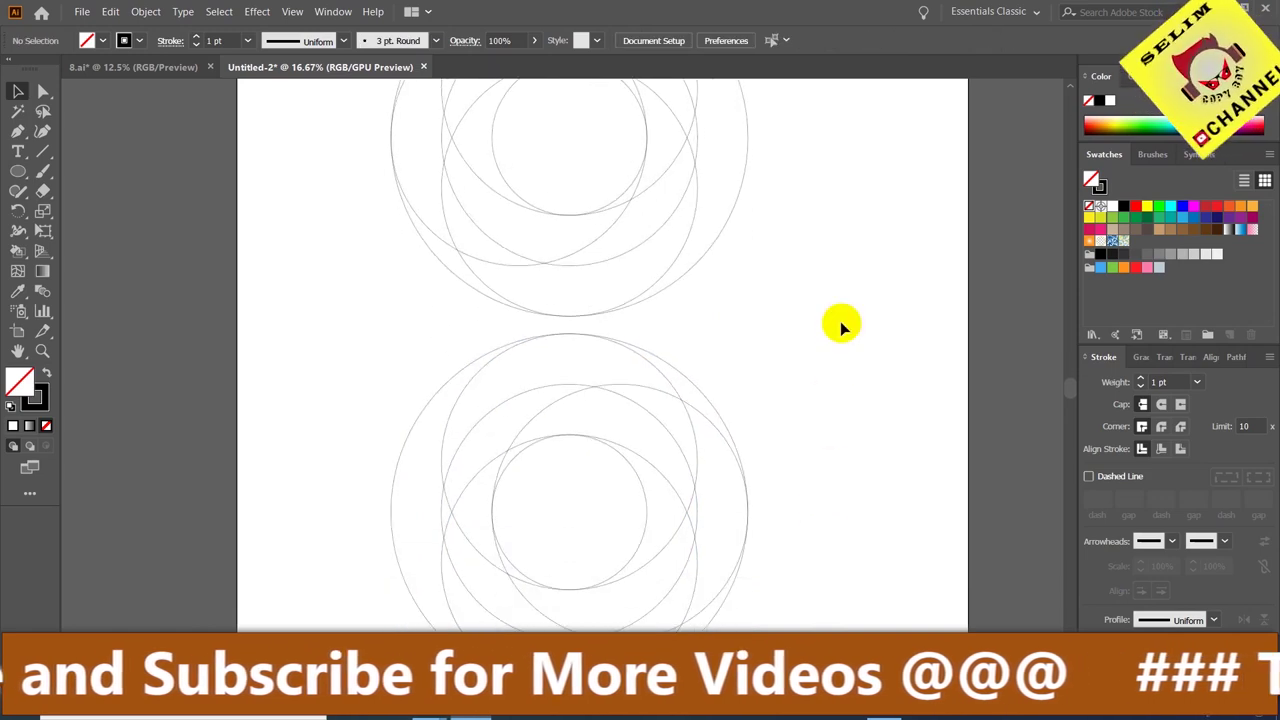
Raise the lower group straight up to overlap the upper circles, forming the figure-8
left_click_drag(843, 342, 432, 623)
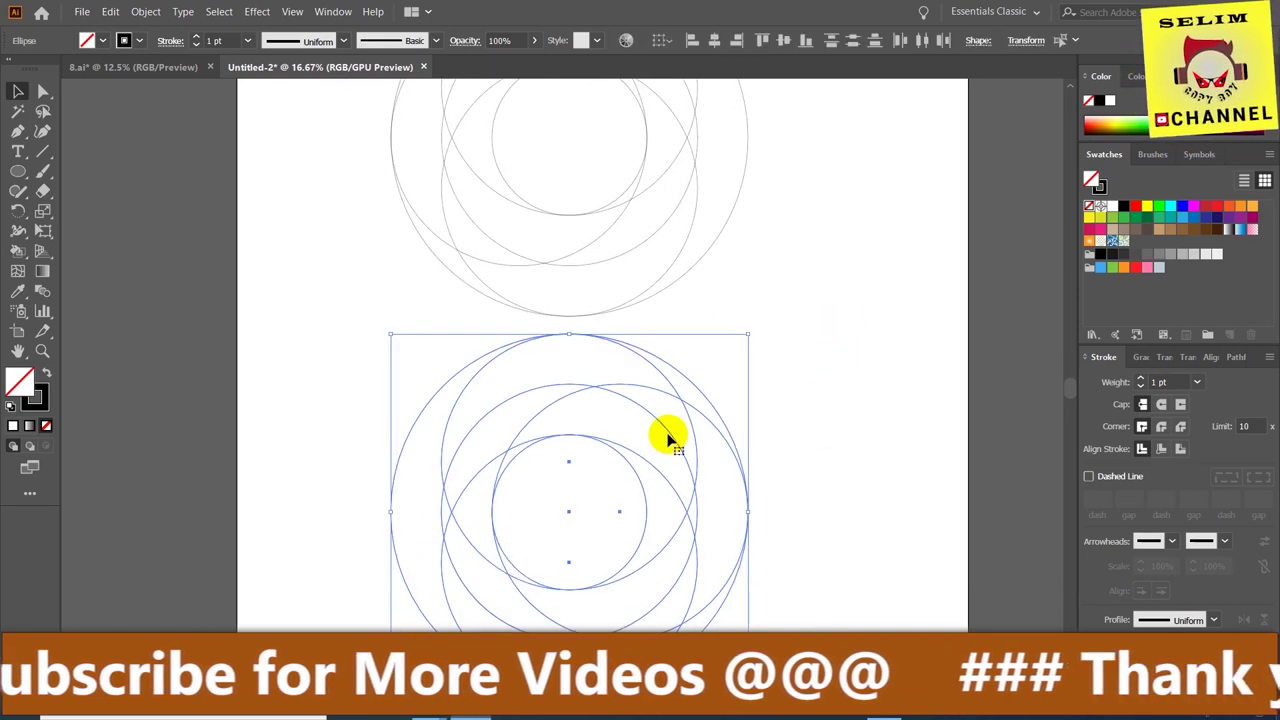
left_click_drag(668, 437, 680, 322)
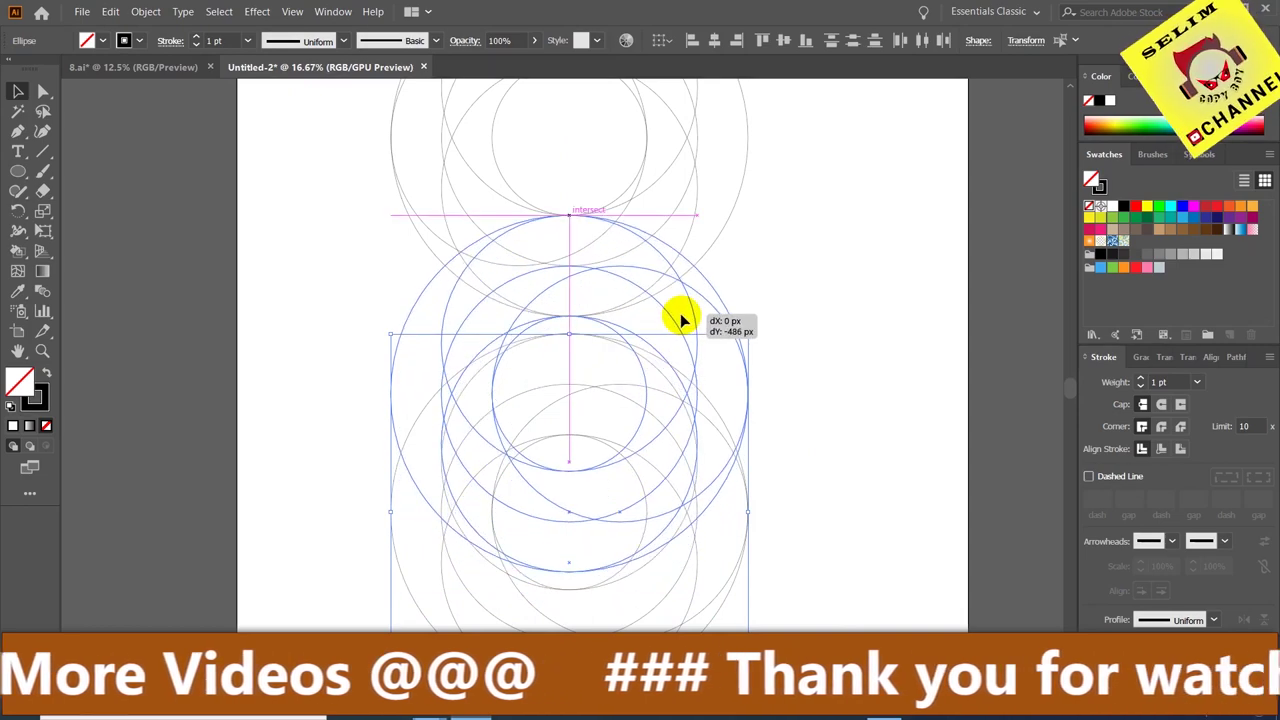
left_click_drag(680, 322, 684, 306)
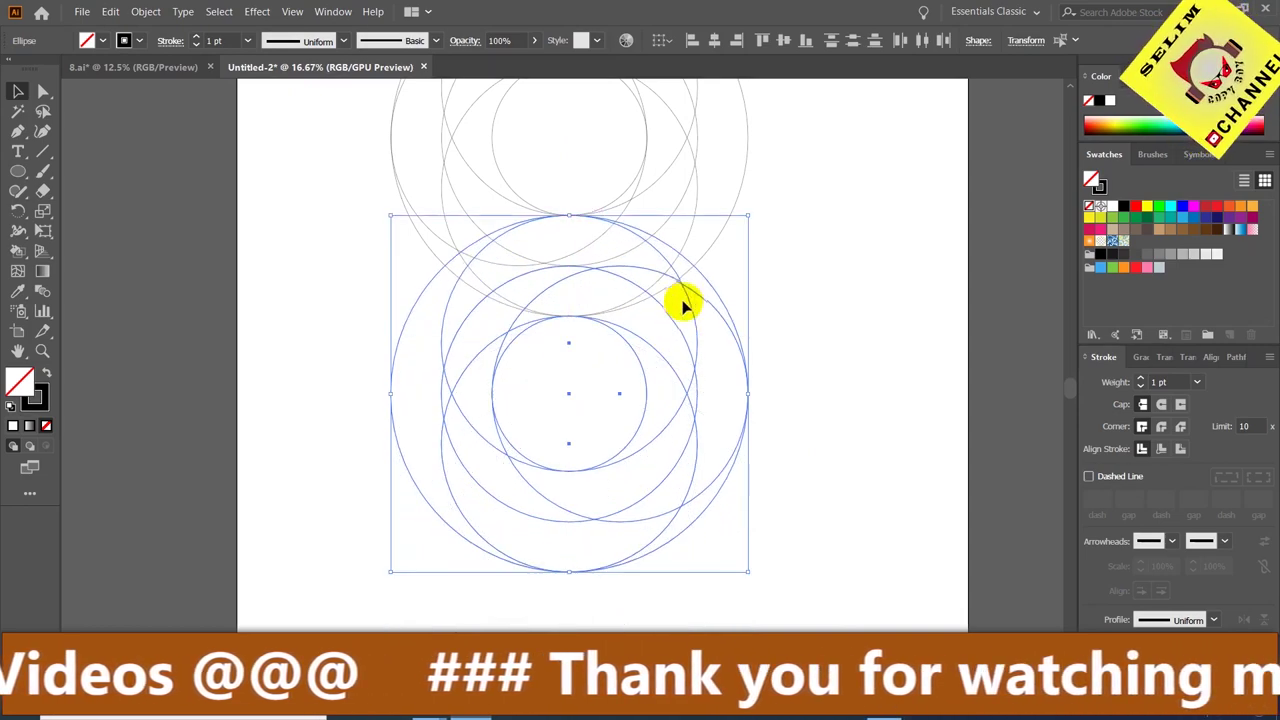
scroll(830, 385, "up", 2)
scroll(831, 400, "up", 1)
left_click(848, 357)
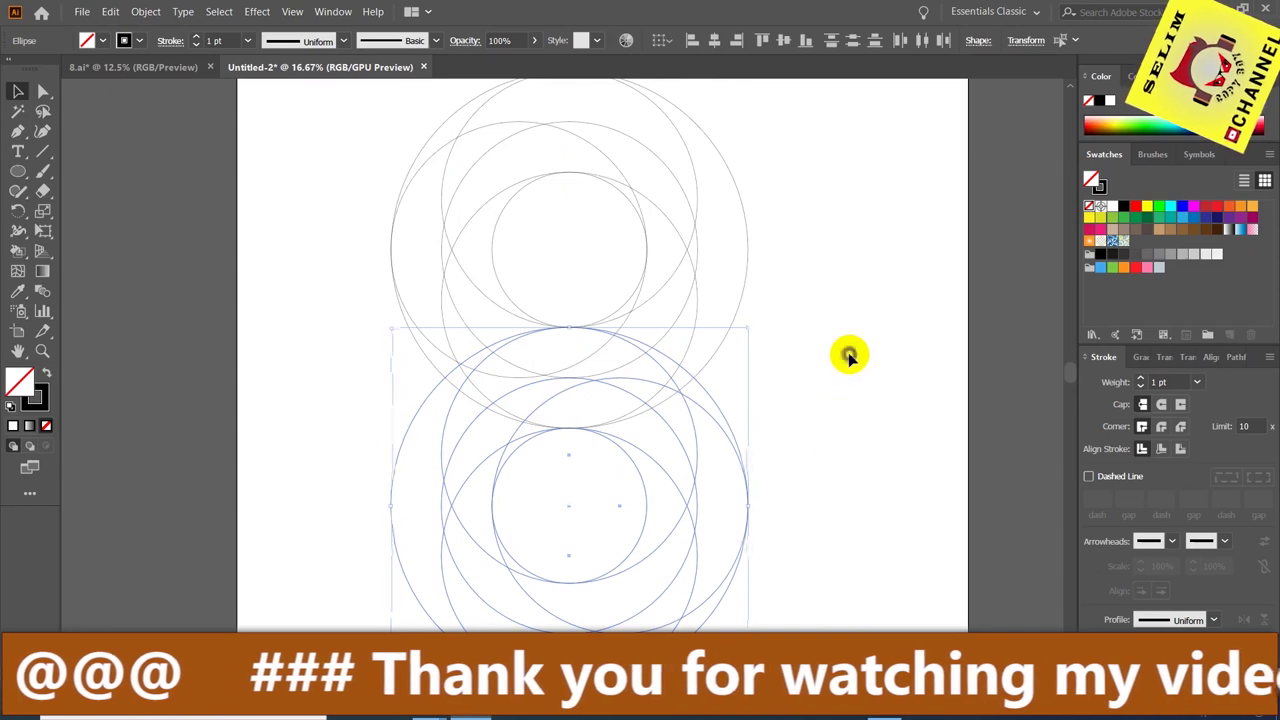
scroll(848, 357, "down", 1, "alt")
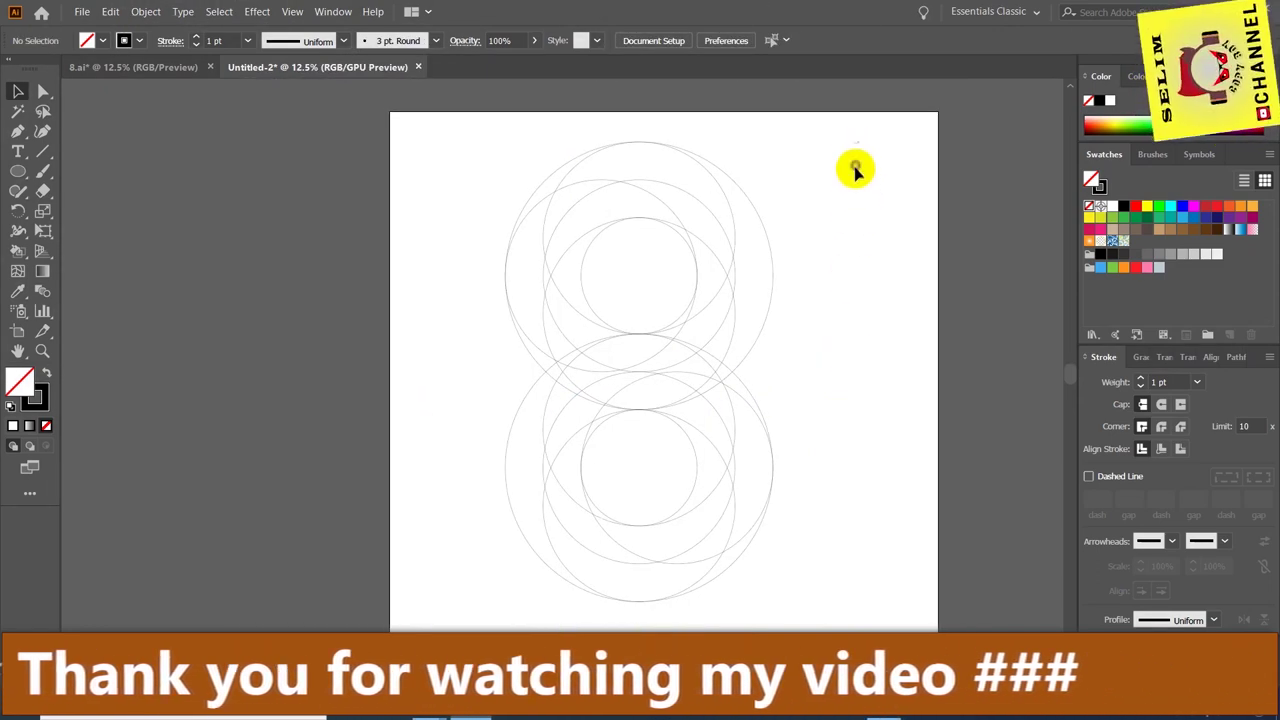
Select all the figure-8 circles and switch to the Shape Builder tool
left_click_drag(855, 168, 849, 366)
left_click_drag(857, 150, 444, 597)
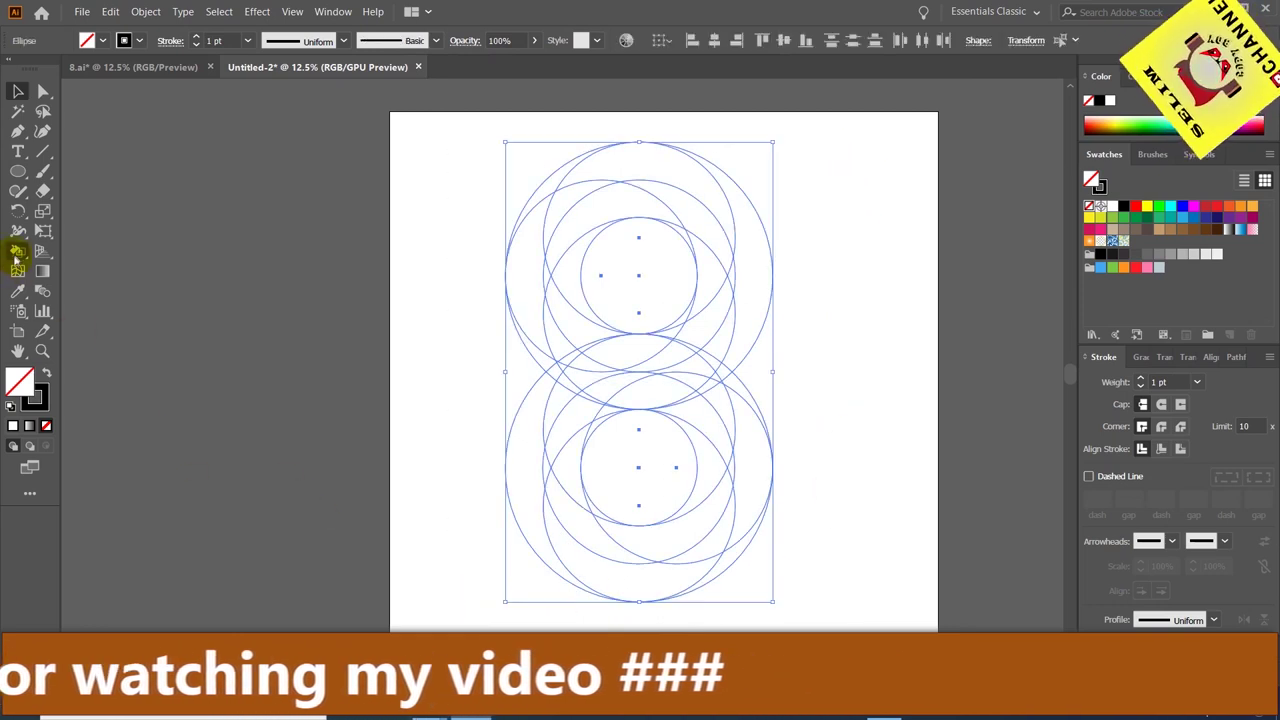
left_click_drag(16, 257, 95, 257)
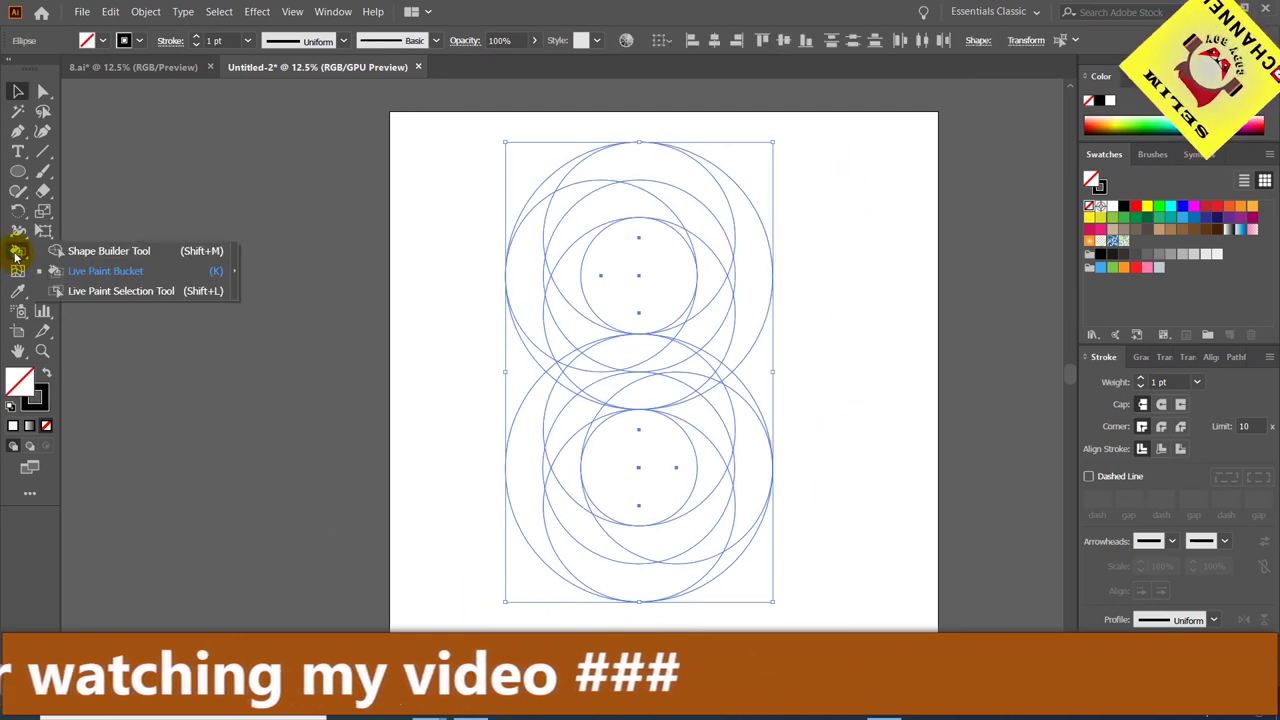
left_click(95, 256)
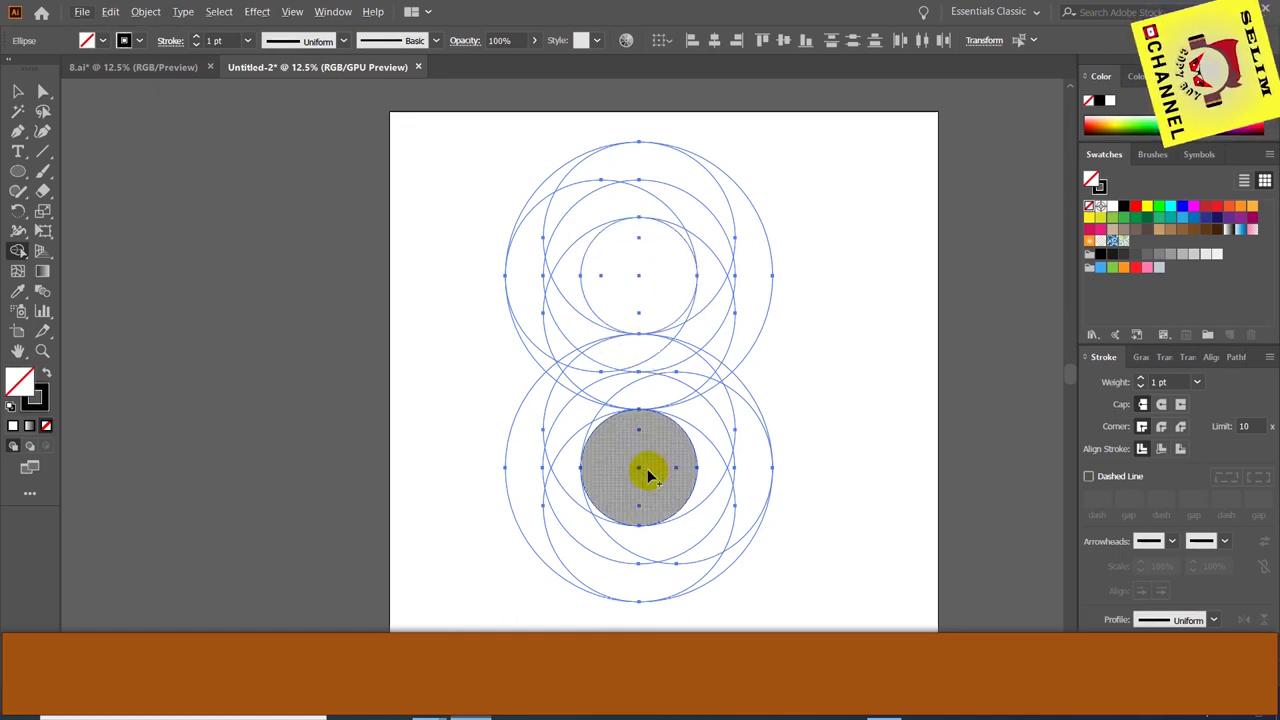
Separate the upper inner circle and the adjacent region into their own shapes
left_click(643, 263)
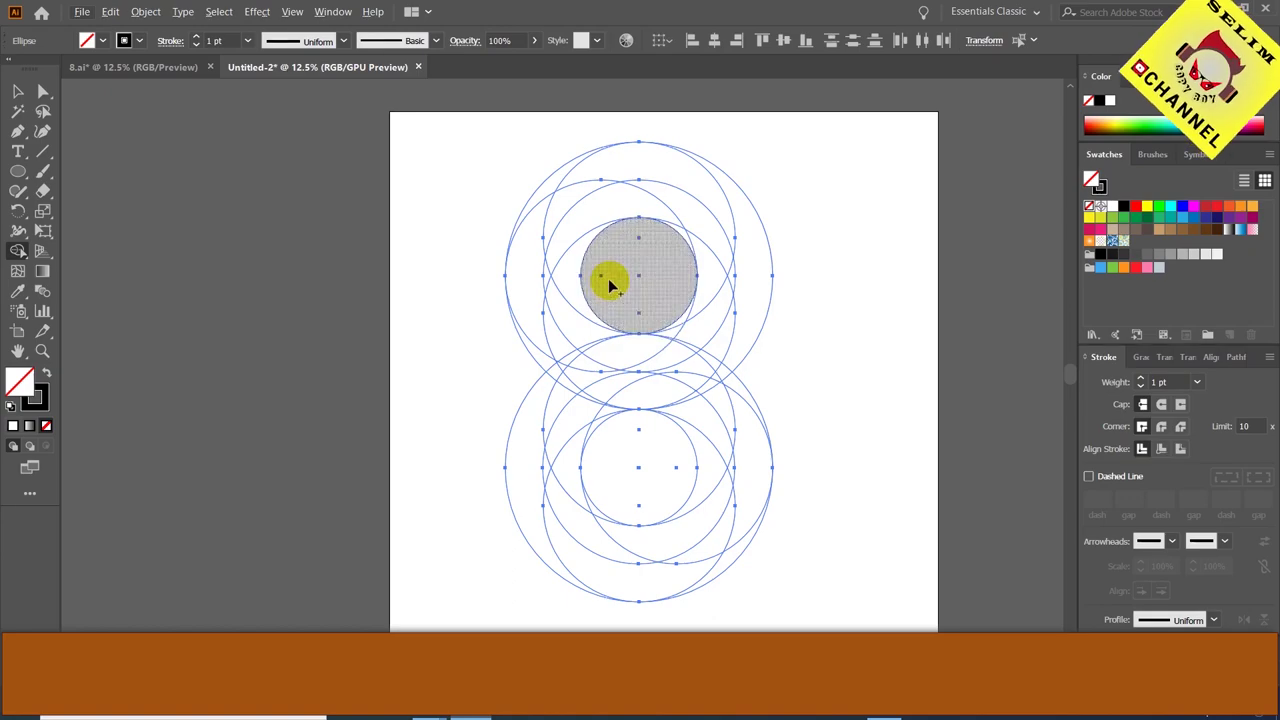
scroll(633, 297, "up", 1)
scroll(630, 292, "up", 2)
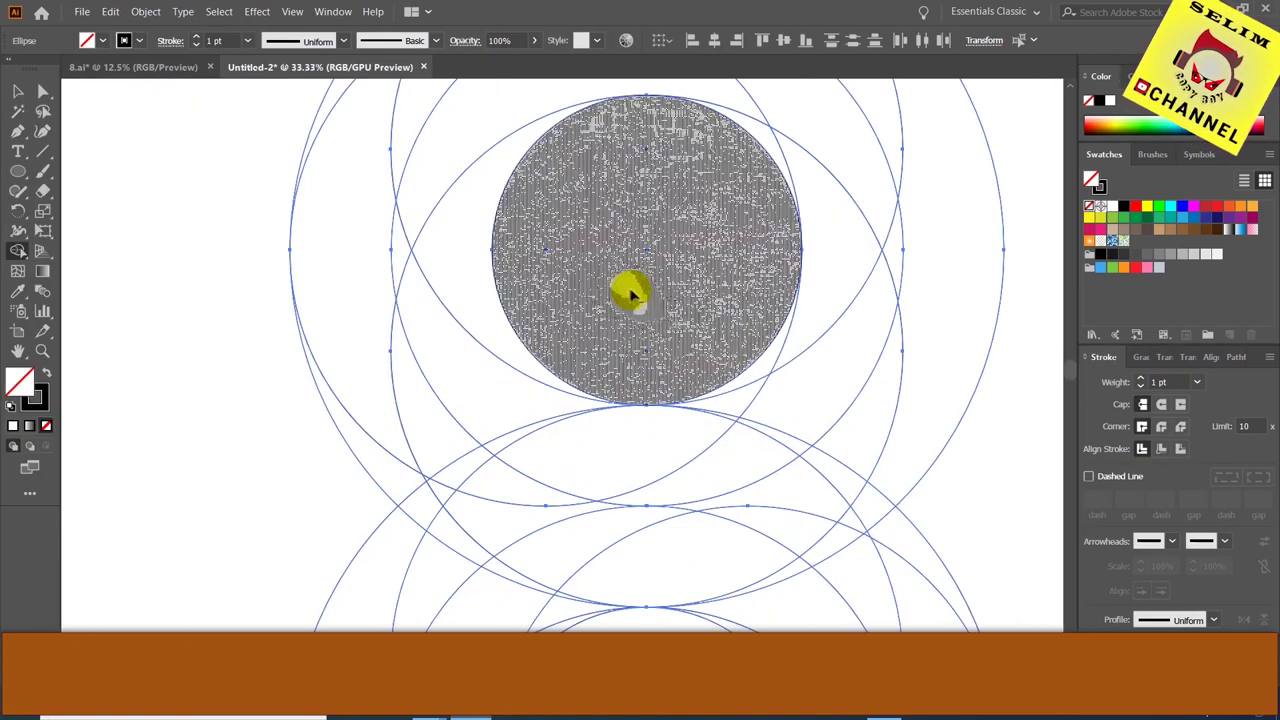
left_click(614, 284)
scroll(620, 292, "down", 1)
scroll(640, 350, "down", 2)
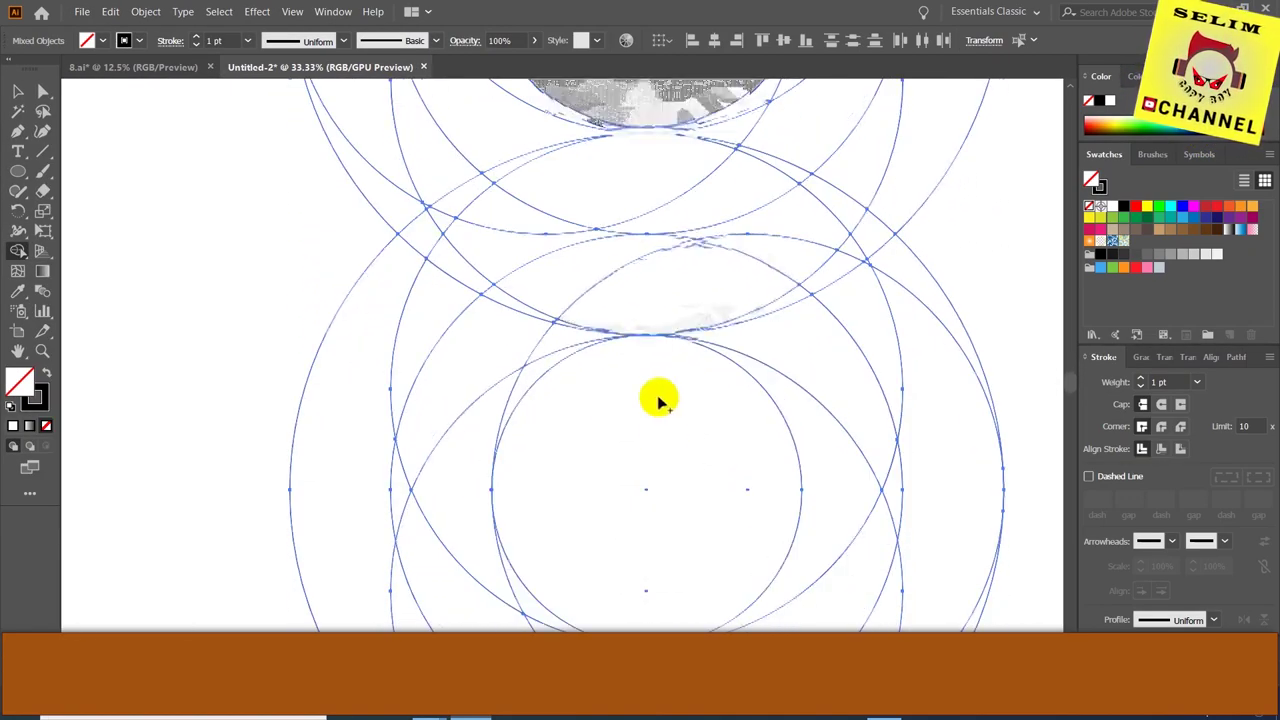
scroll(658, 430, "down", 1)
scroll(660, 457, "down", 1)
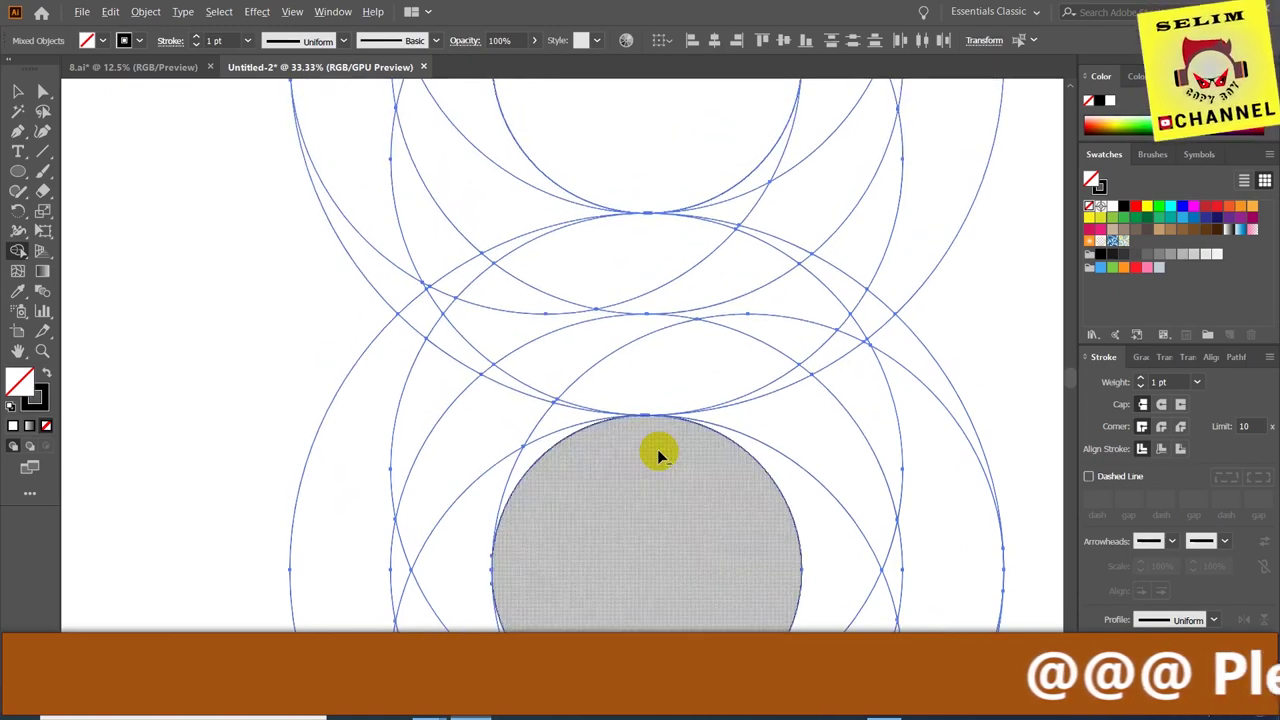
scroll(657, 455, "down", 2)
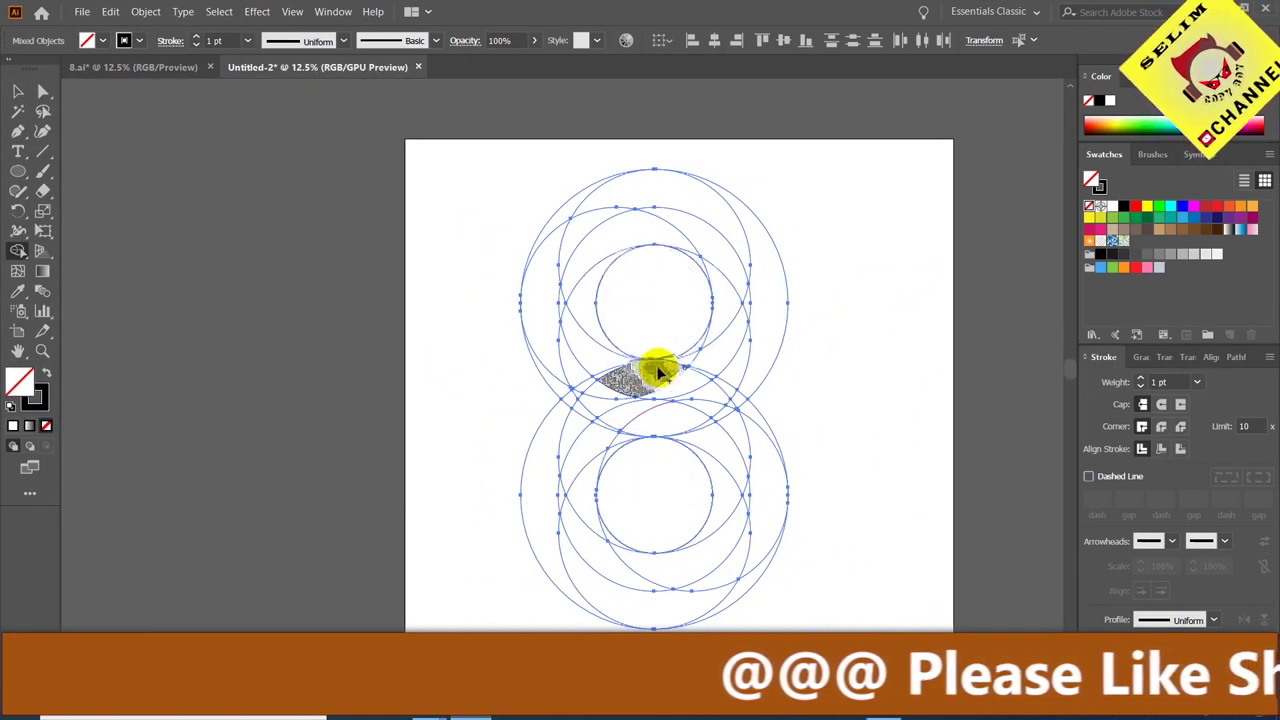
scroll(643, 347, "up", 1)
scroll(643, 347, "up", 1)
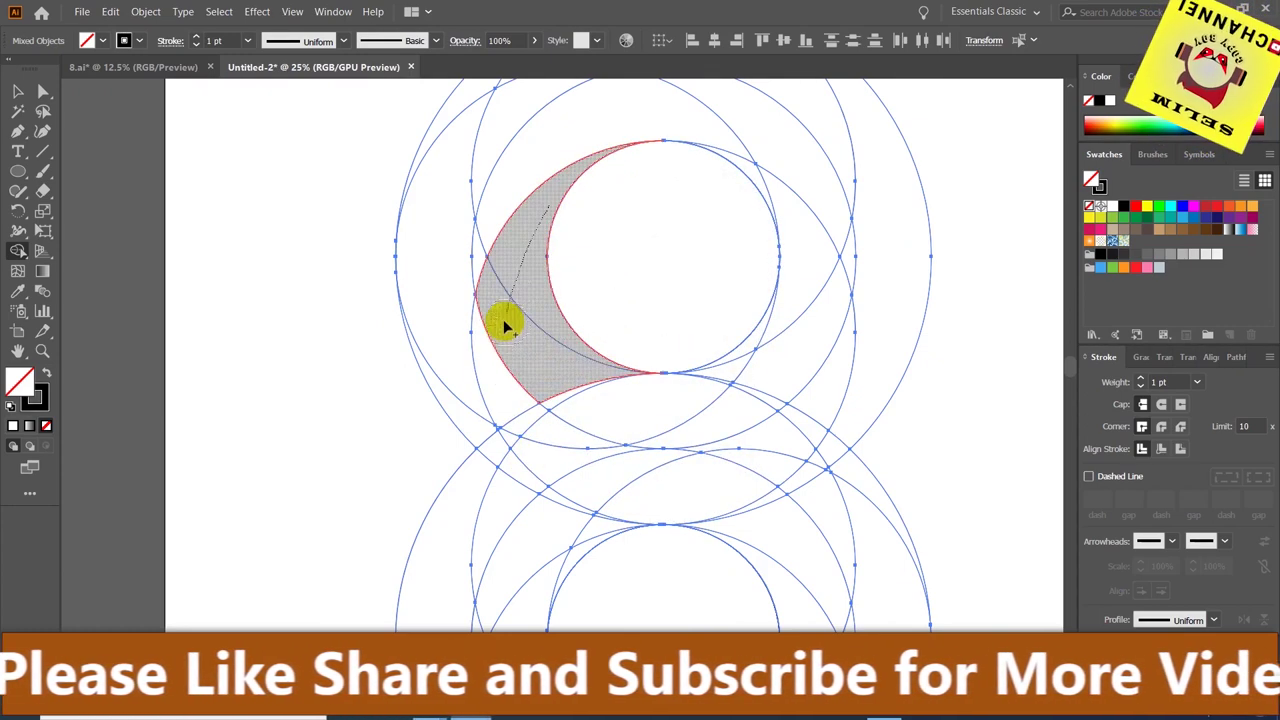
Merge the left regions and thin sliver into one left crescent band reaching the top arc
left_click_drag(500, 375, 498, 371)
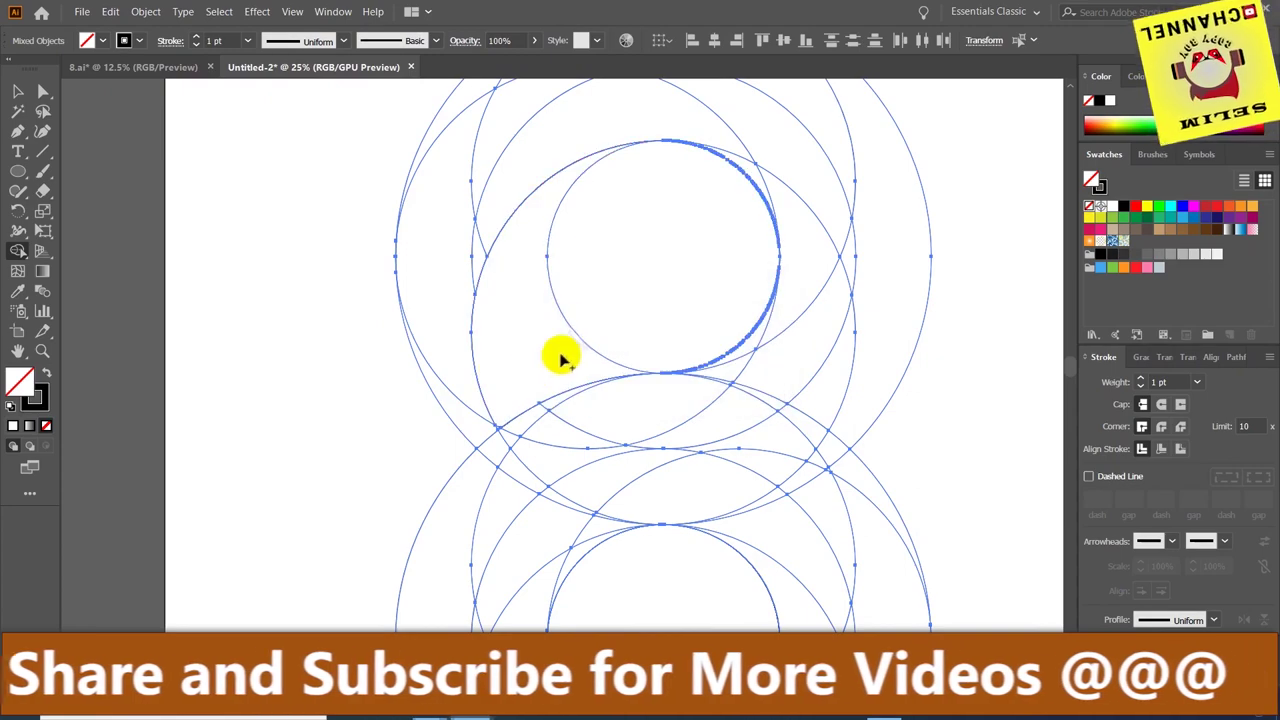
scroll(507, 308, "up", 1)
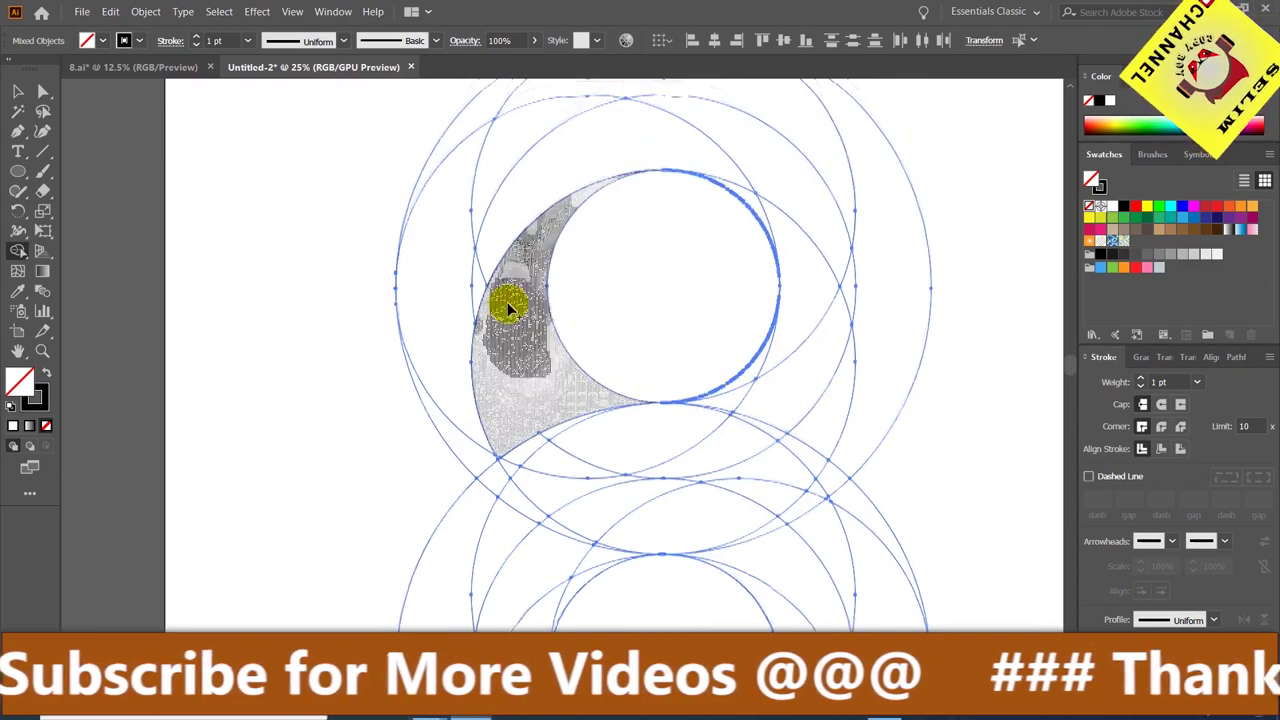
scroll(507, 308, "down", 1)
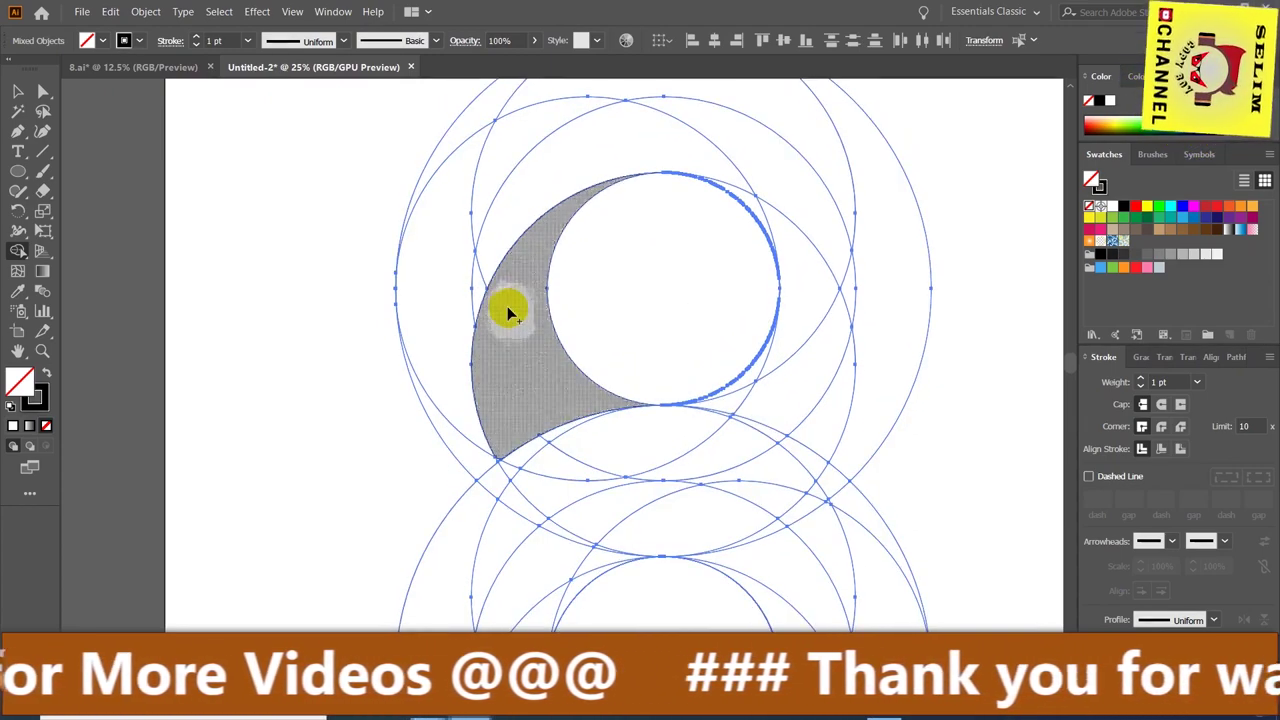
left_click_drag(462, 452, 452, 302)
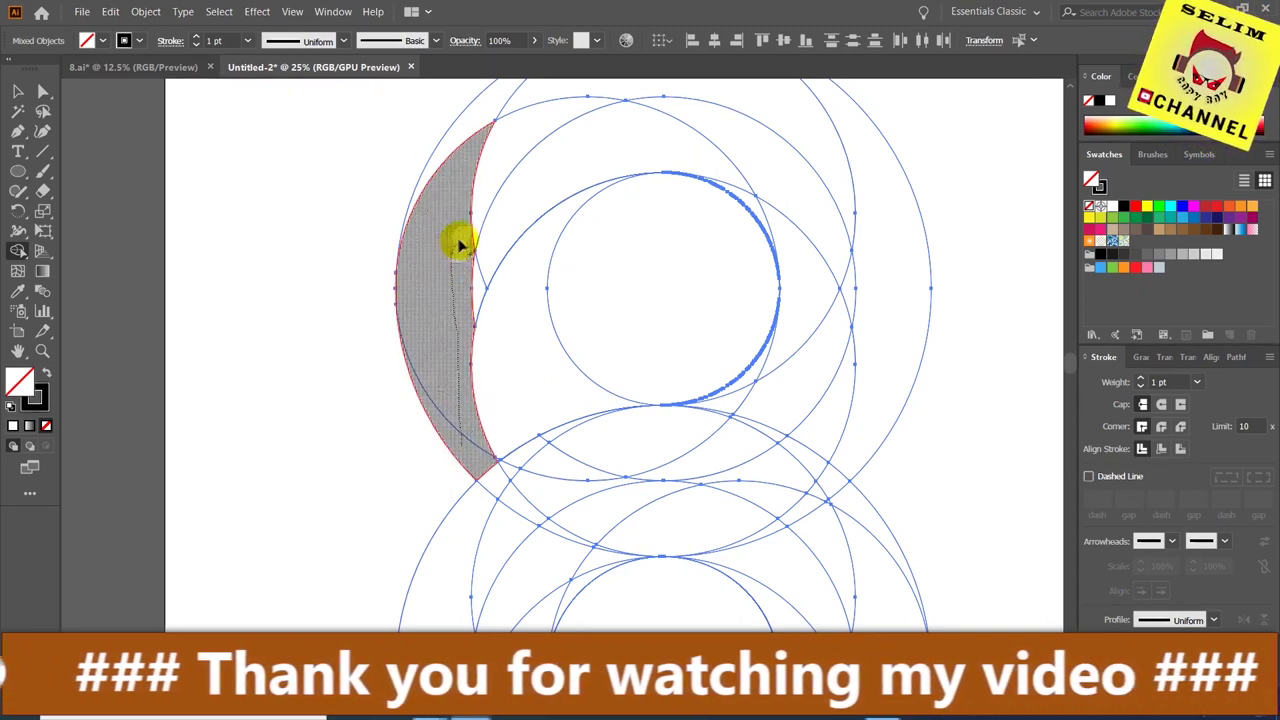
left_click_drag(450, 257, 531, 199)
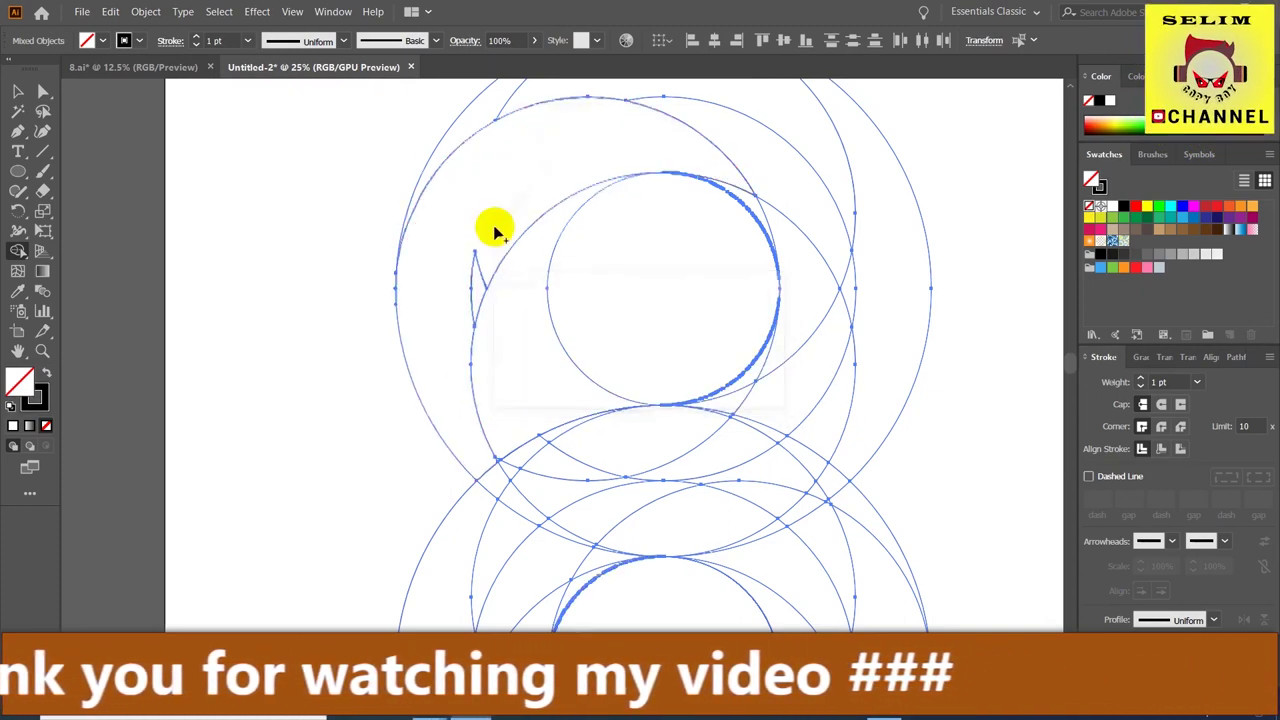
left_click_drag(464, 295, 464, 295)
scroll(464, 295, "up", 2)
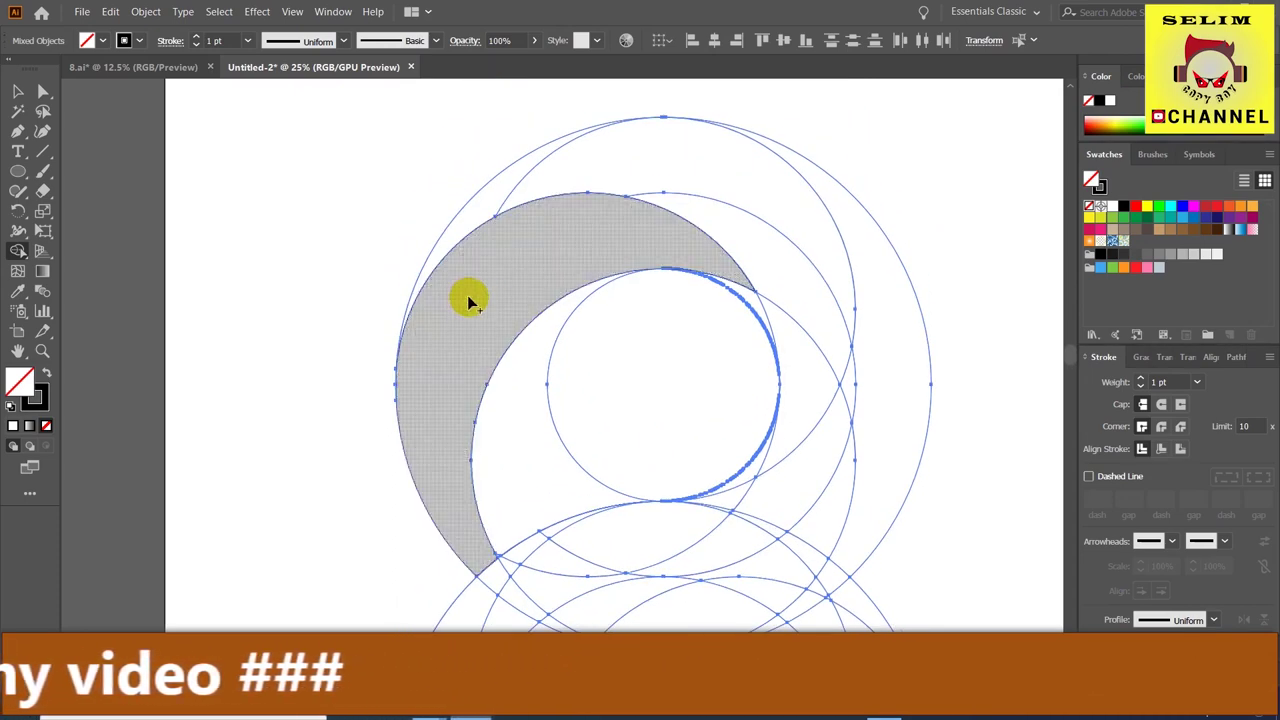
Merge the top sliver and remaining regions along the upper crescent into one shape
left_click(467, 295)
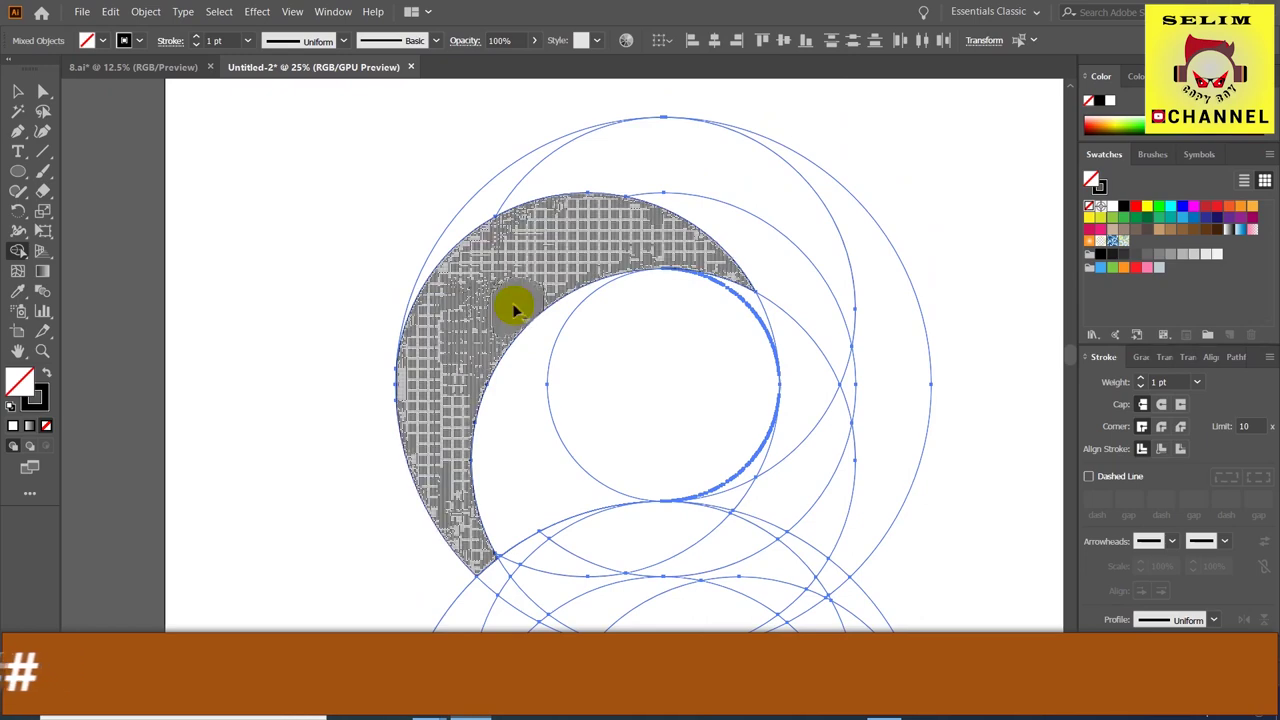
left_click_drag(483, 205, 627, 168)
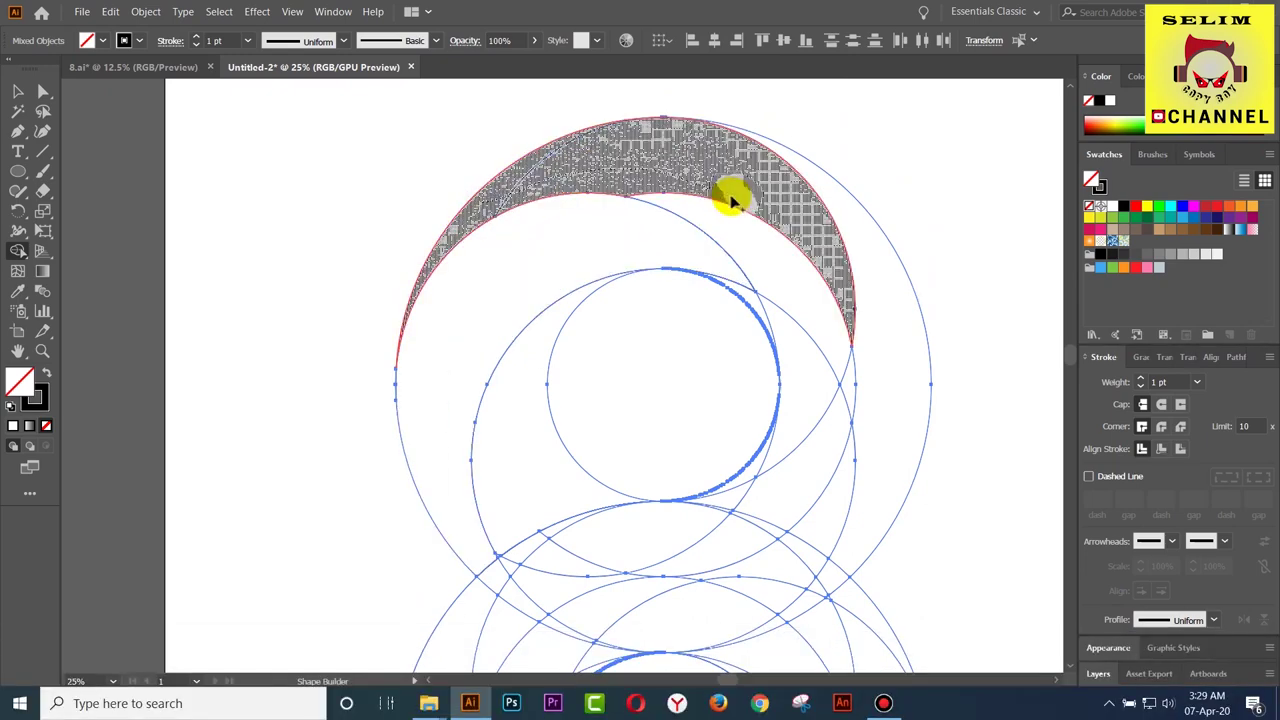
mouse_move(731, 201)
left_mouse_down()
mouse_move(808, 350)
mouse_move(794, 434)
mouse_move(757, 451)
left_mouse_up()
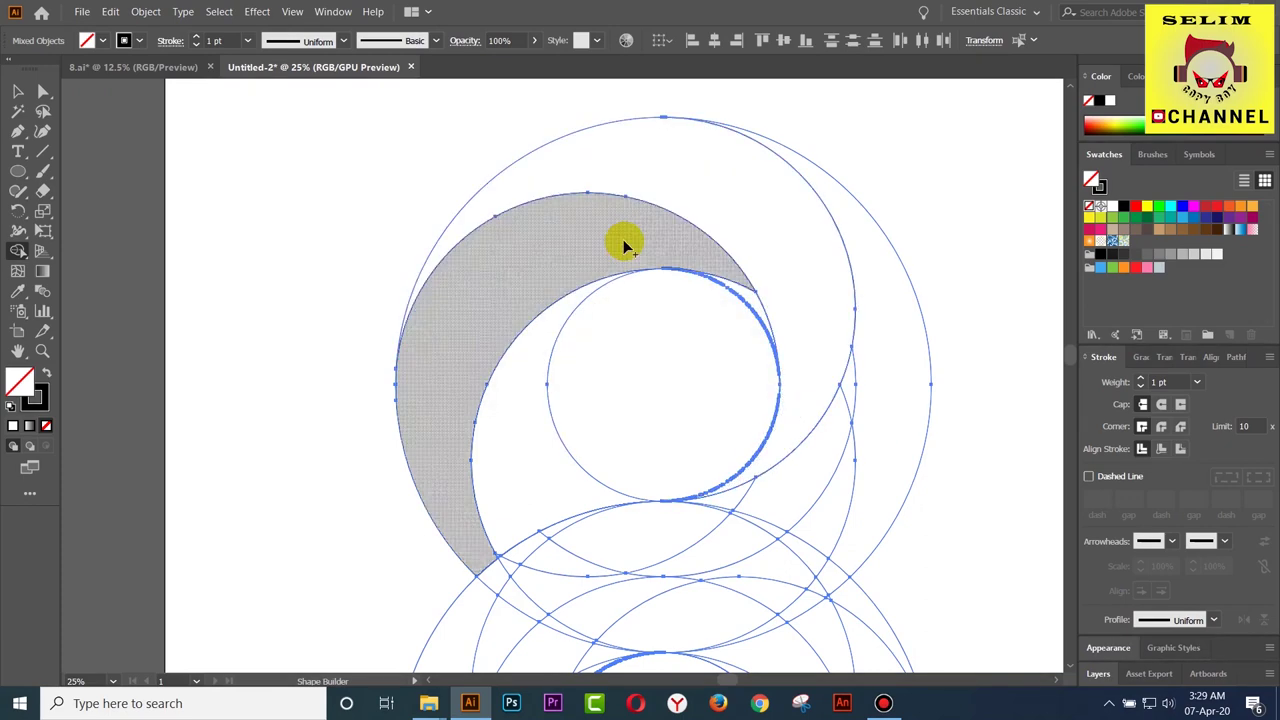
left_click_drag(623, 240, 631, 242)
left_click_drag(730, 283, 748, 291)
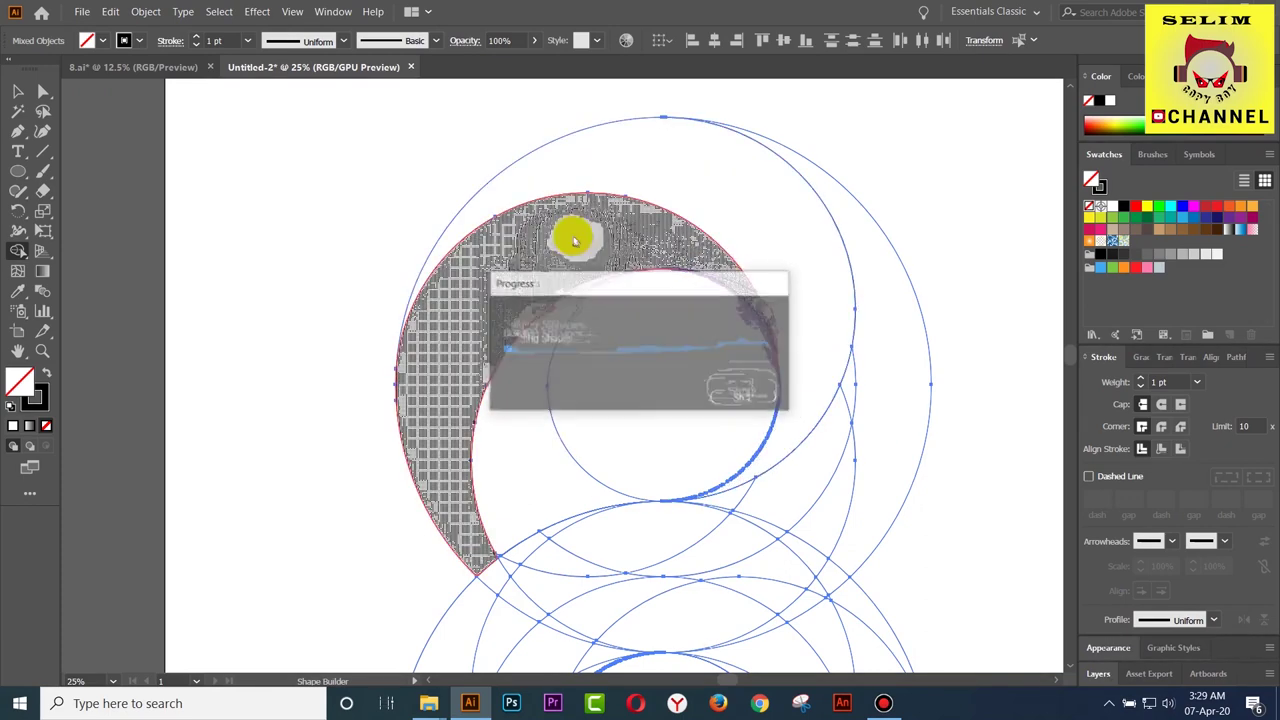
left_click_drag(583, 322, 786, 380)
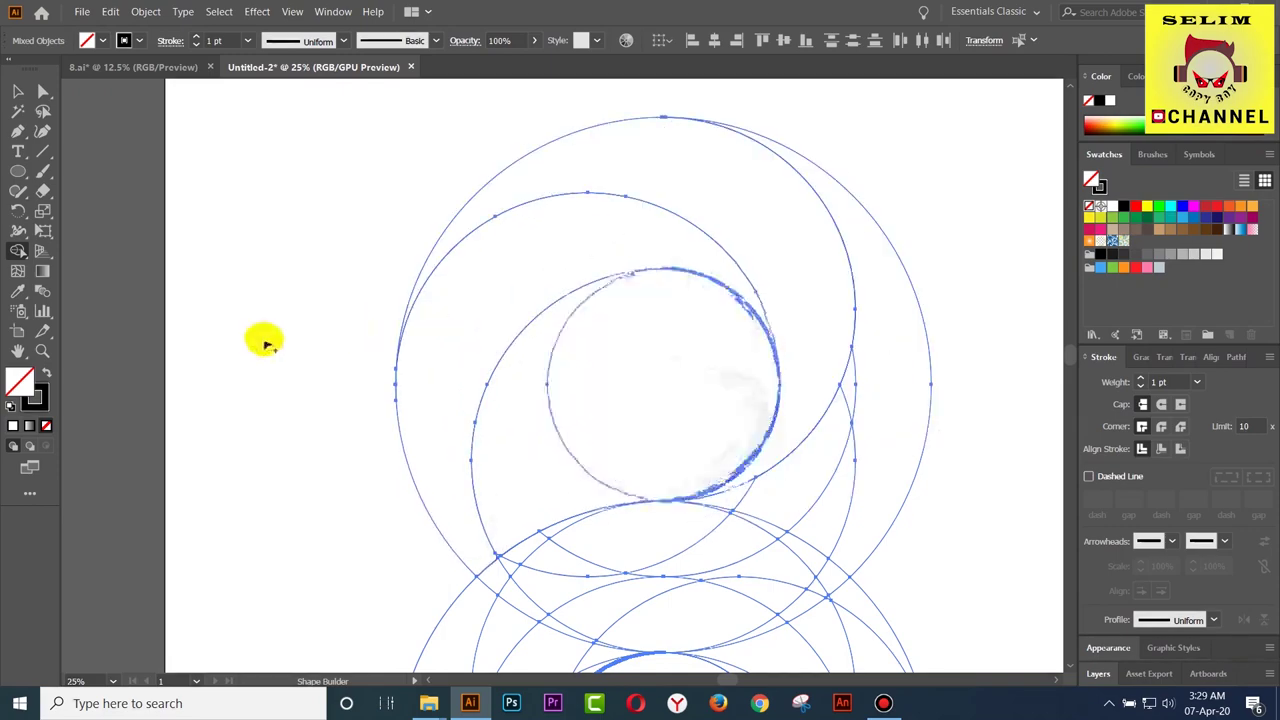
scroll(679, 301, "down", 1)
scroll(679, 301, "down", 1)
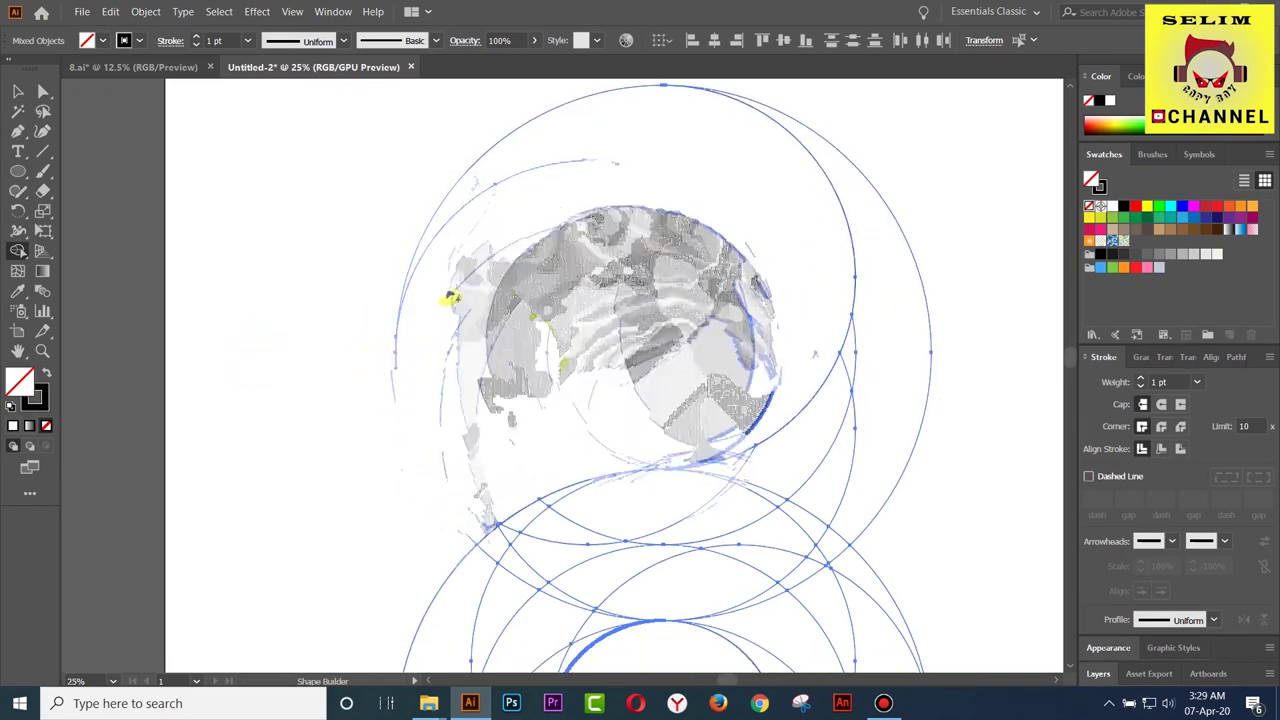
left_click_drag(517, 271, 834, 317)
Merge the right sliver into the right crescent and extend it into the lower arc
scroll(843, 314, "down", 6)
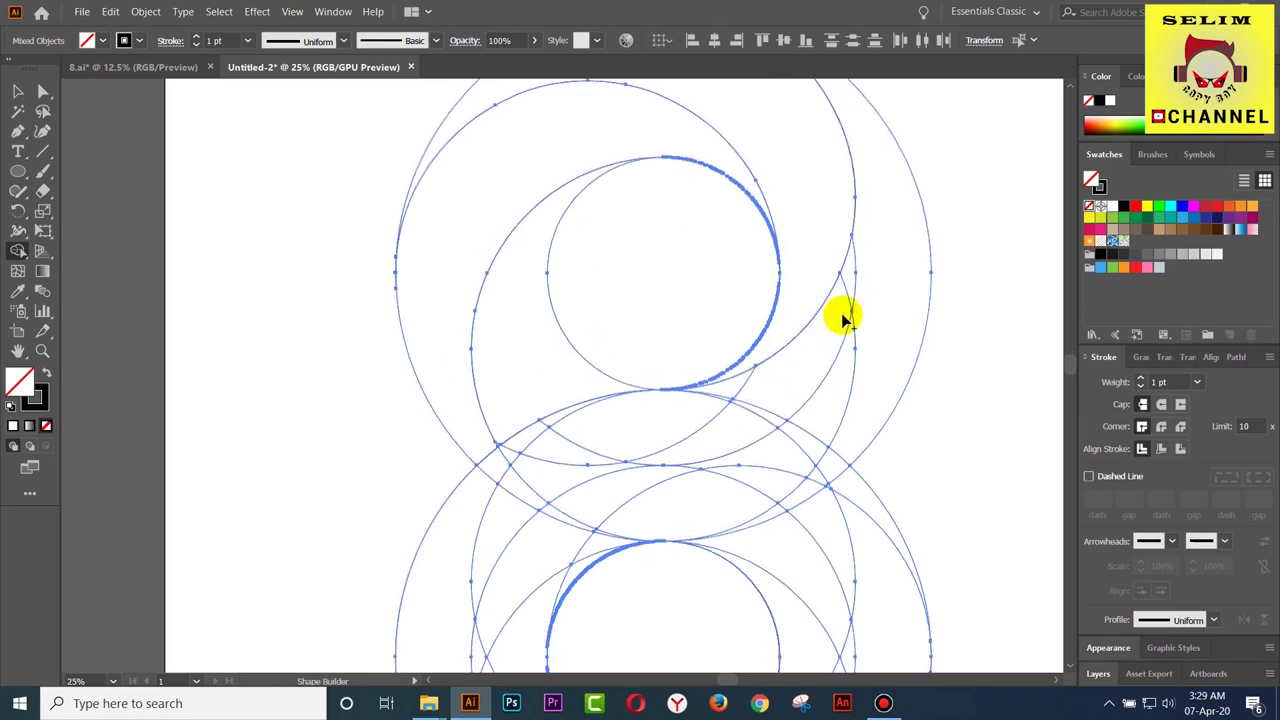
scroll(834, 372, "down", 1)
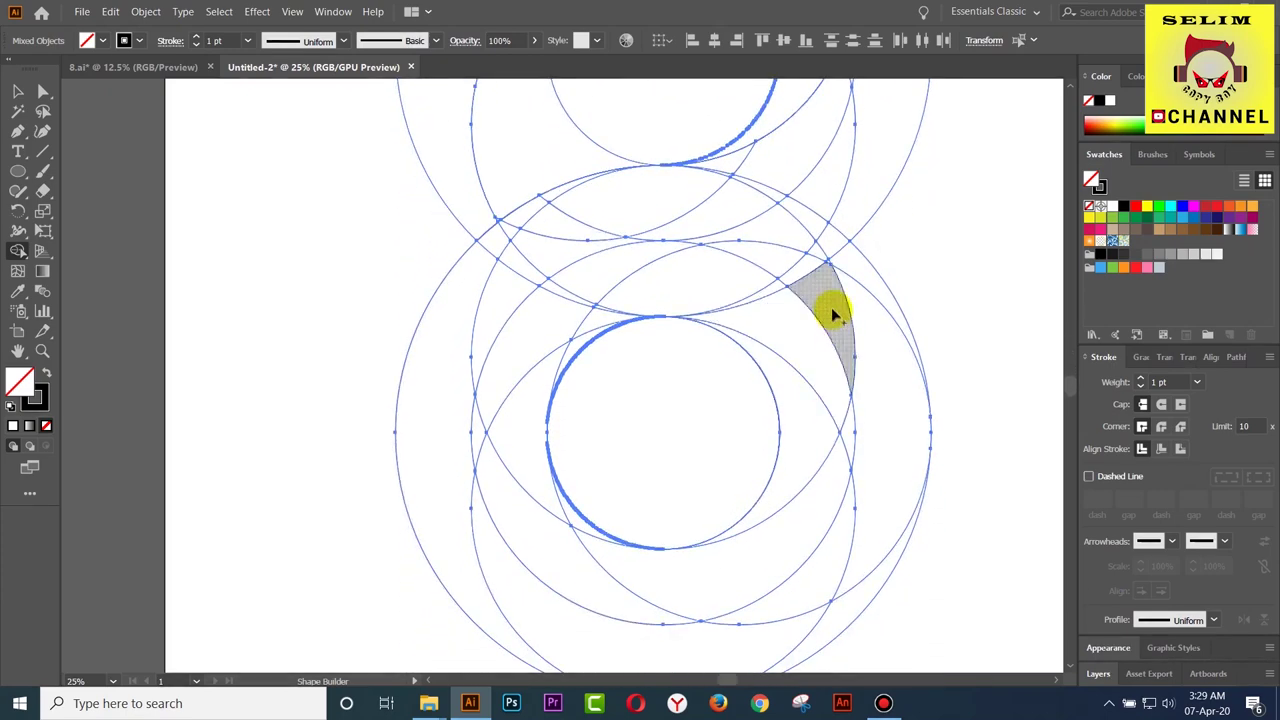
left_click_drag(794, 424, 794, 424)
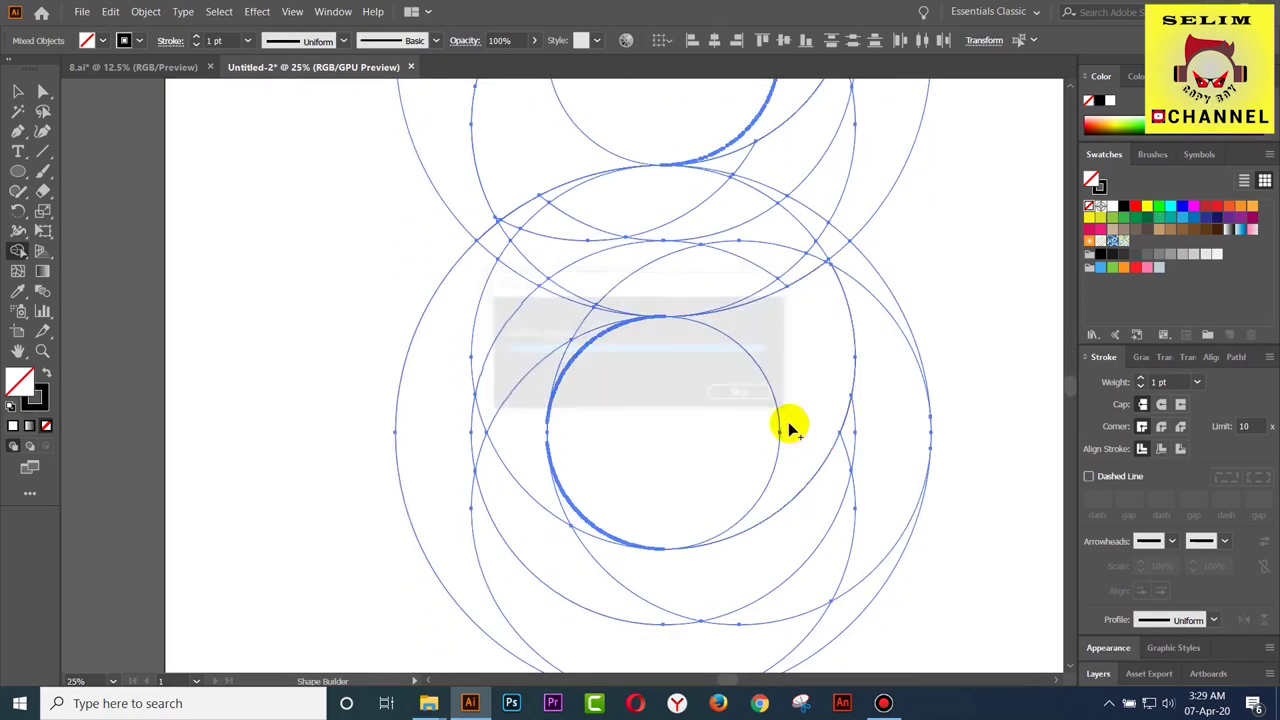
scroll(789, 415, "down", 1)
scroll(790, 408, "down", 1)
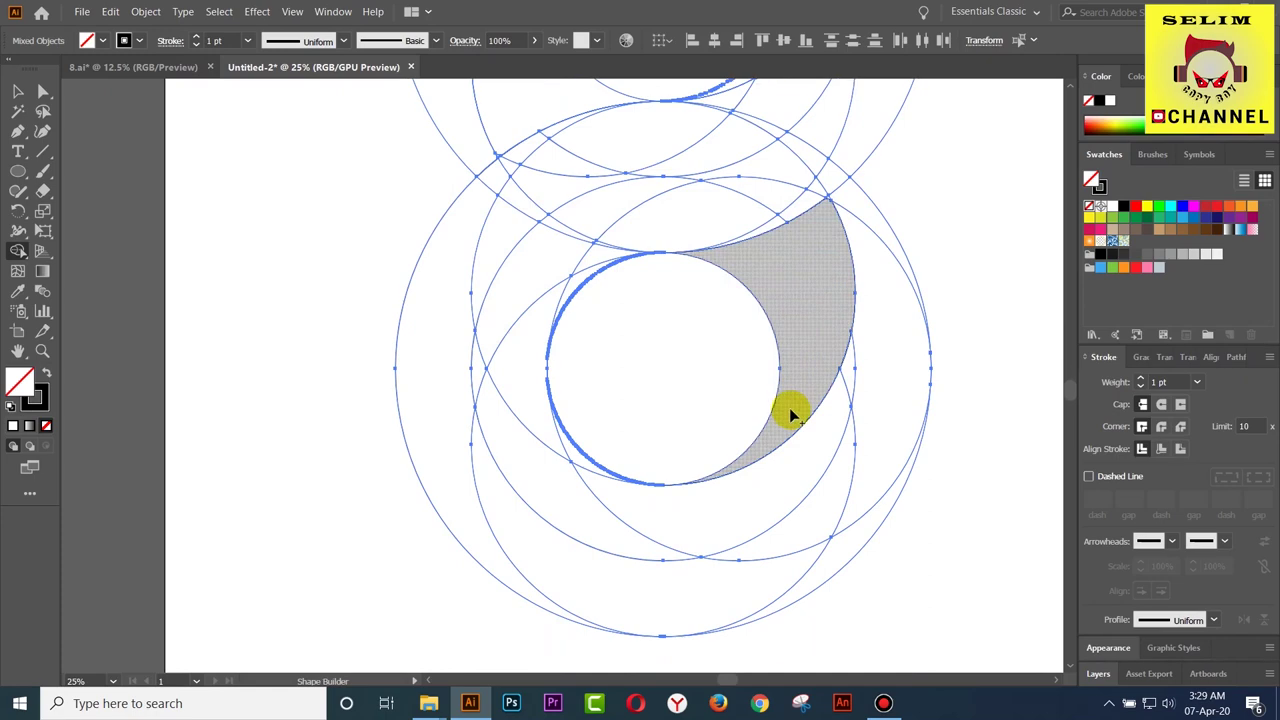
left_click_drag(858, 212, 888, 365)
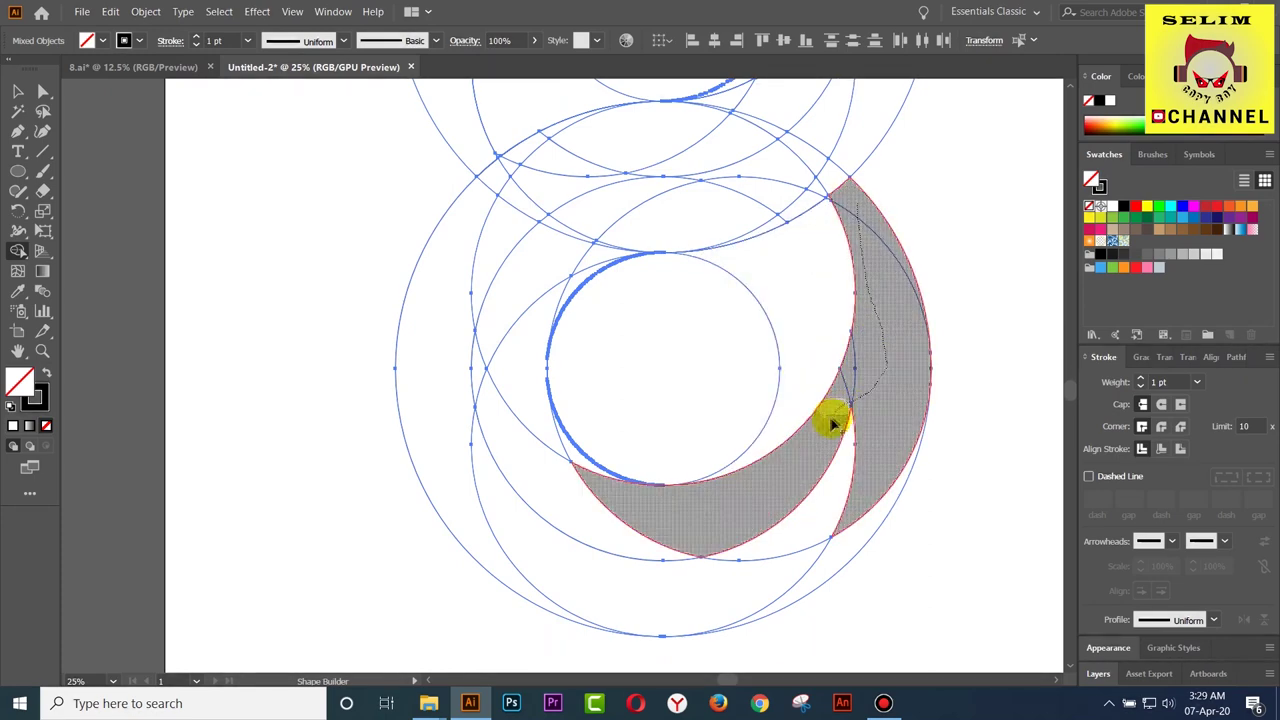
left_click_drag(888, 368, 827, 485)
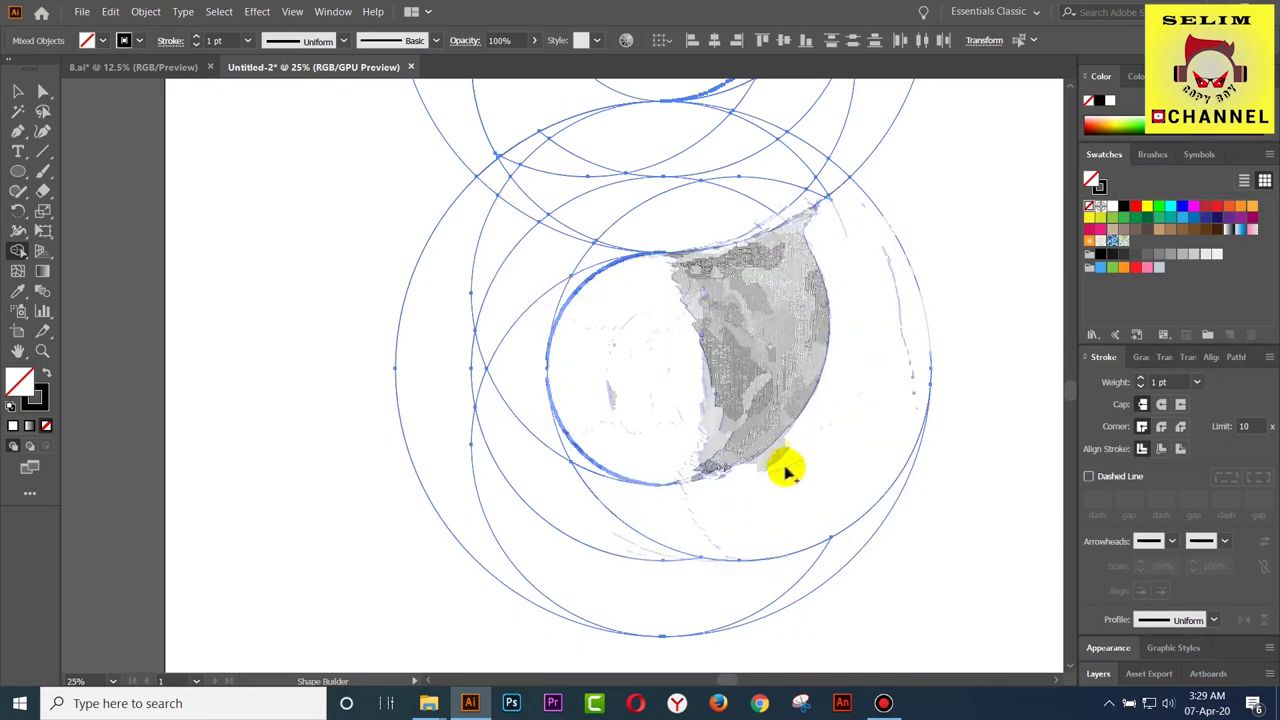
scroll(871, 449, "down", 2)
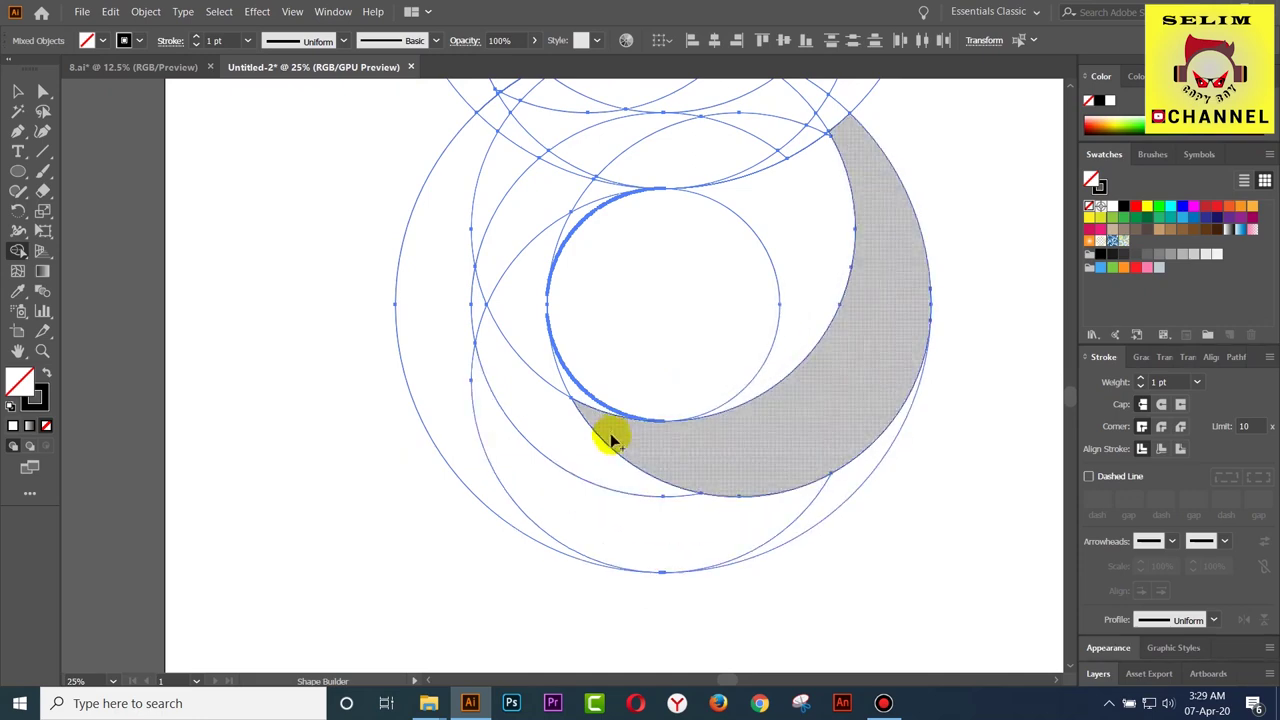
Merge the bottom slivers and the lower loop's left side into one band, then switch to Selection
left_click_drag(612, 440, 580, 400)
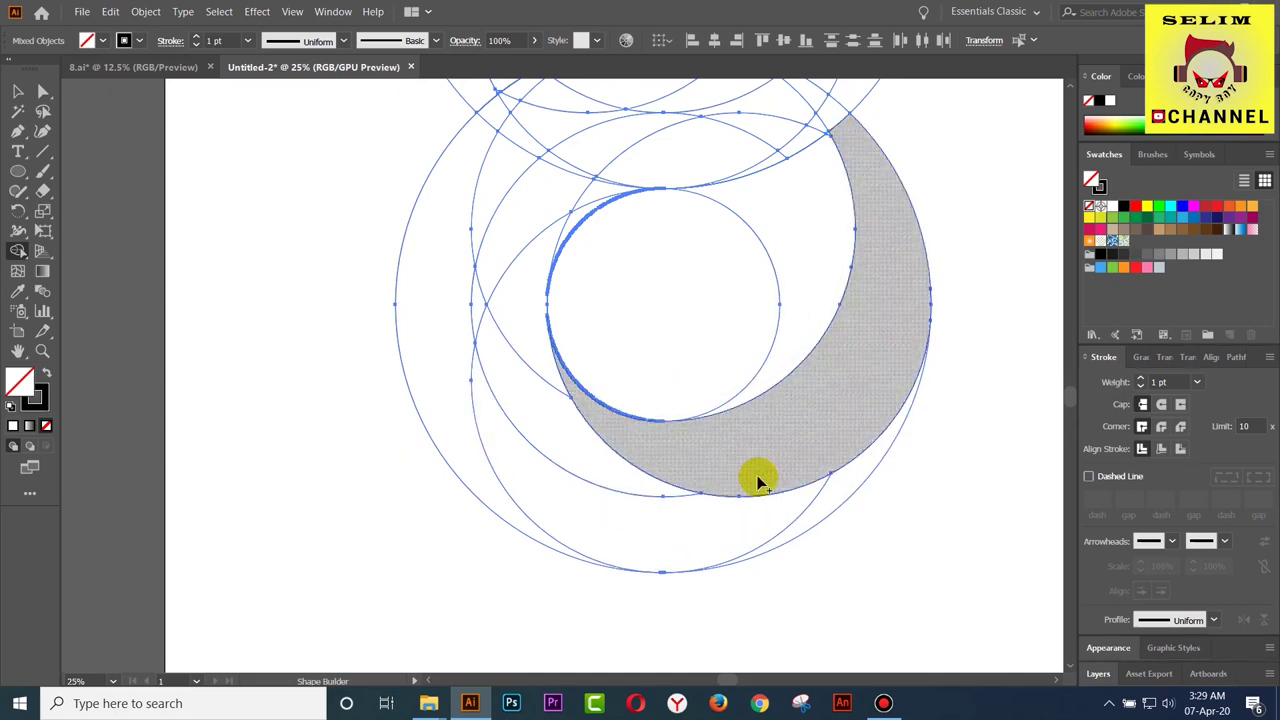
left_click_drag(840, 497, 760, 527)
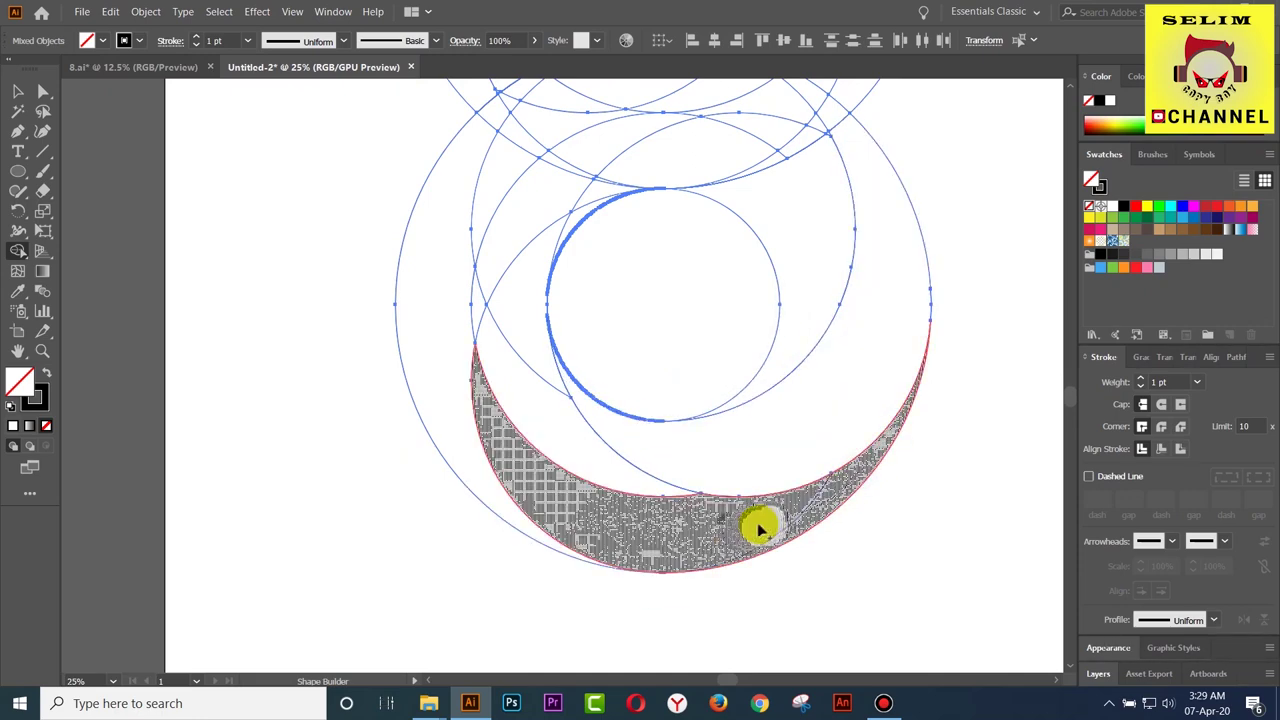
mouse_move(522, 493)
left_mouse_down()
mouse_move(483, 478)
mouse_move(500, 394)
mouse_move(495, 270)
mouse_move(471, 277)
mouse_move(479, 222)
left_mouse_up()
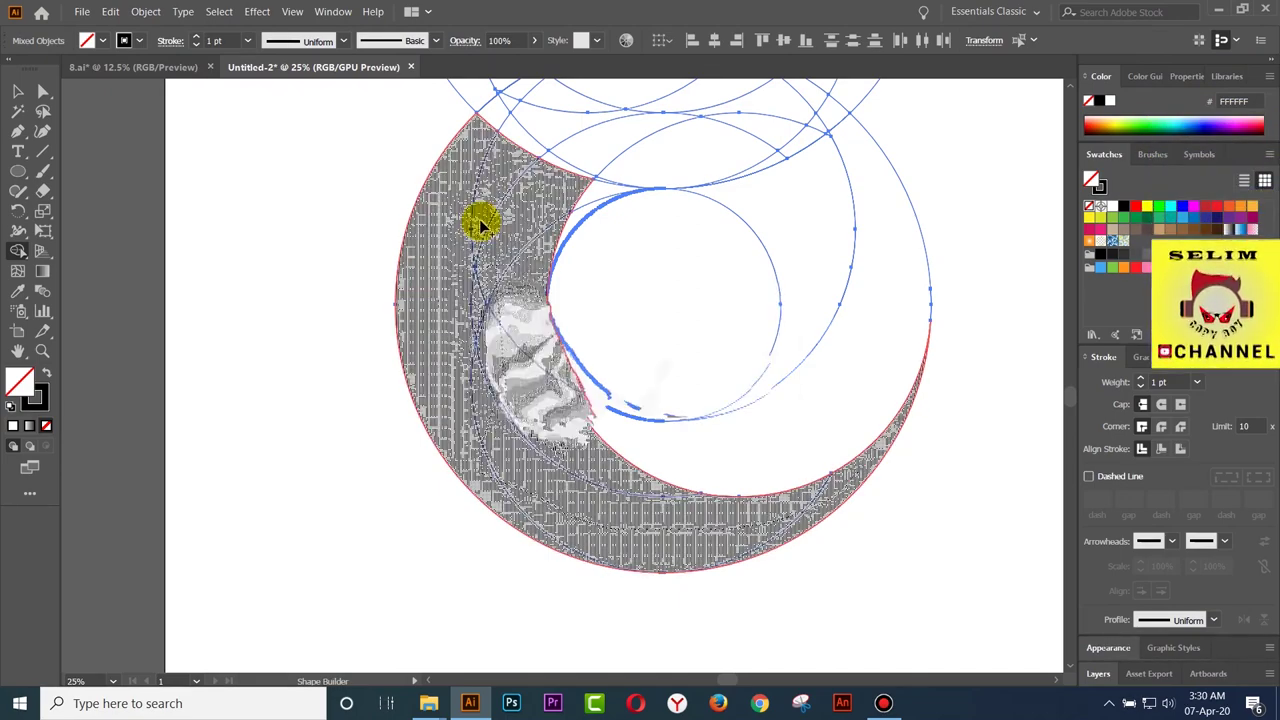
scroll(478, 398, "up", 2)
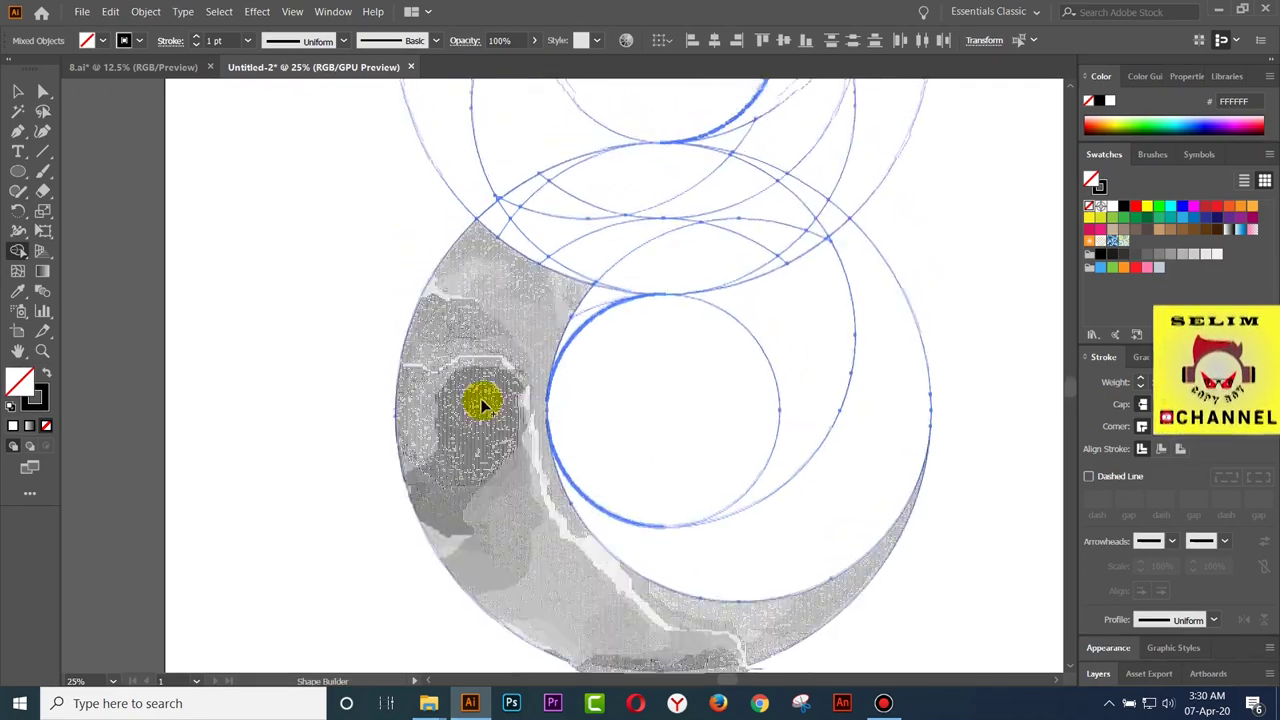
key("v")
scroll(490, 411, "up", 1)
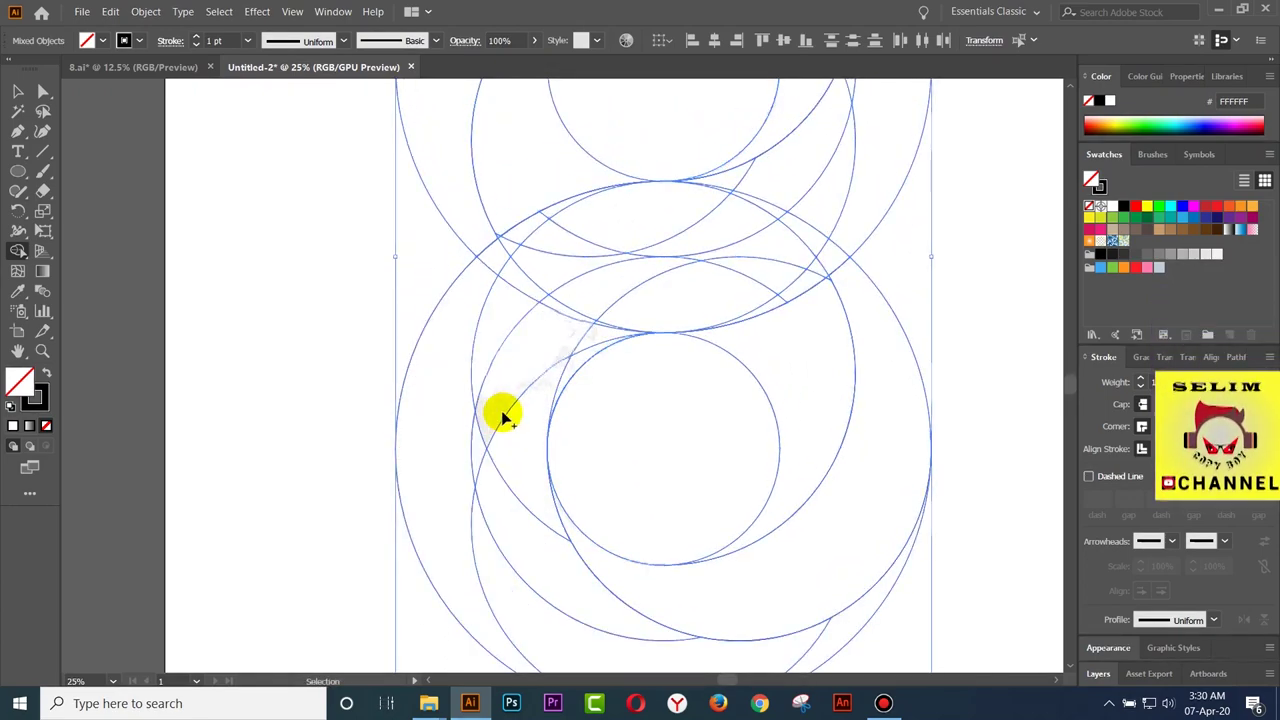
With Shape Builder, merge the bottom crescent and join the top sliver to the left crescent
key("shift+m")
scroll(501, 415, "down", 2)
scroll(501, 415, "down", 2)
left_click_drag(505, 418, 882, 560)
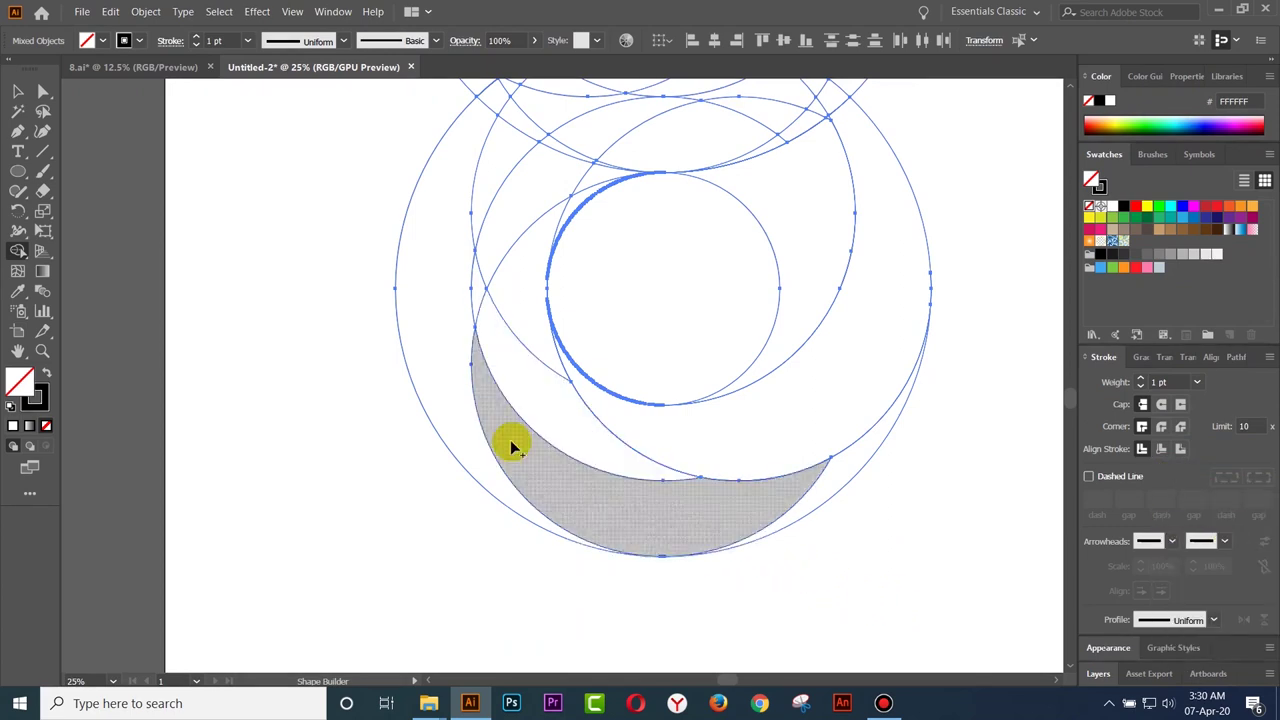
left_click(504, 415)
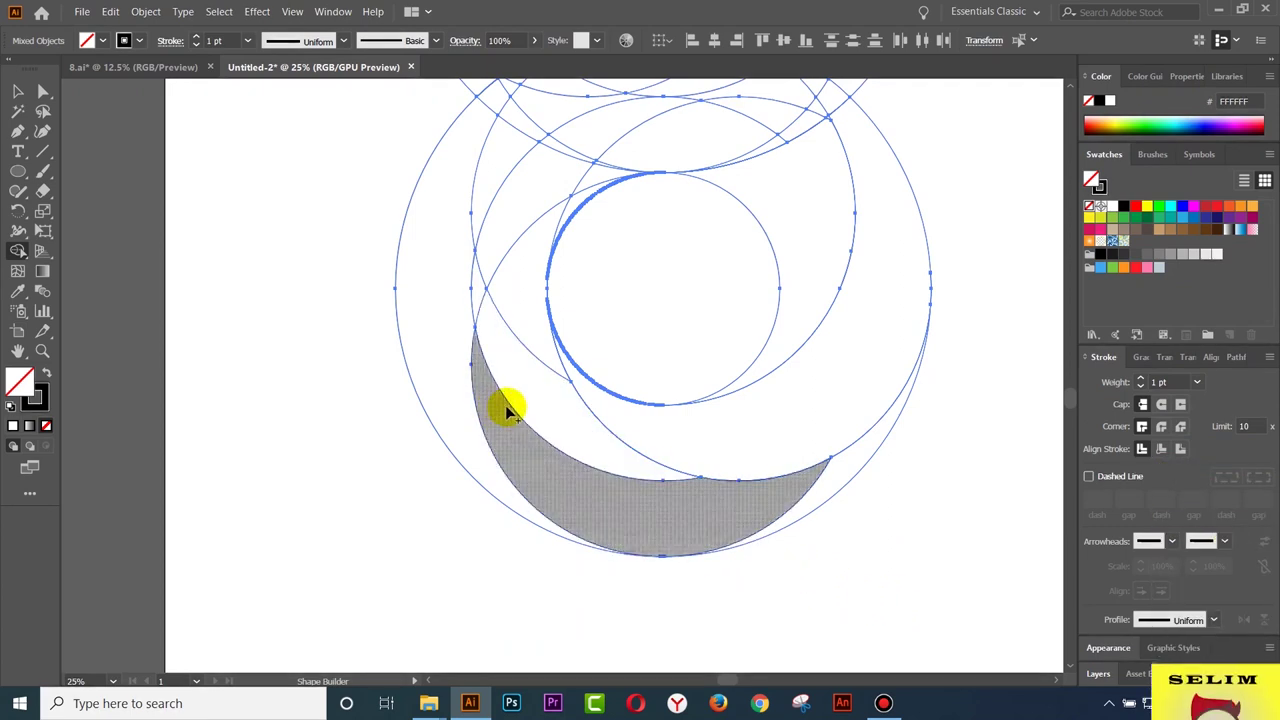
left_click(505, 405)
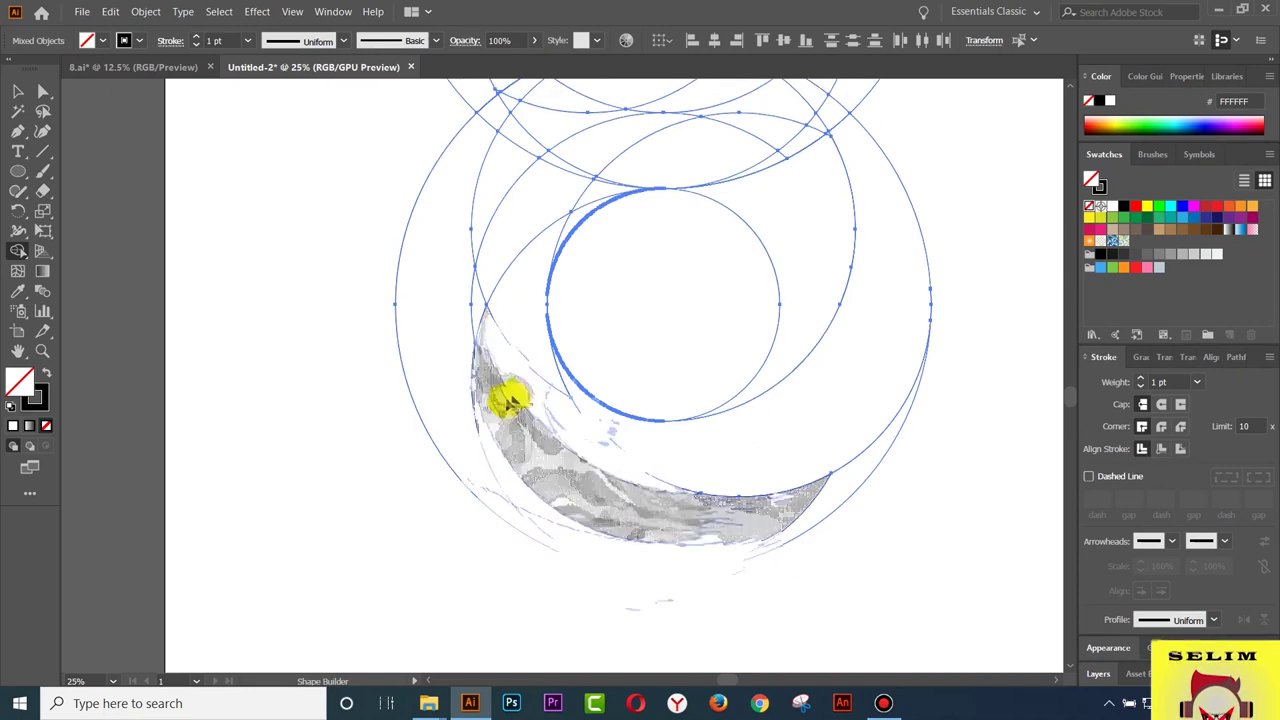
left_click(531, 278)
mouse_move(577, 225)
left_mouse_down()
mouse_move(548, 455)
mouse_move(760, 520)
left_mouse_up()
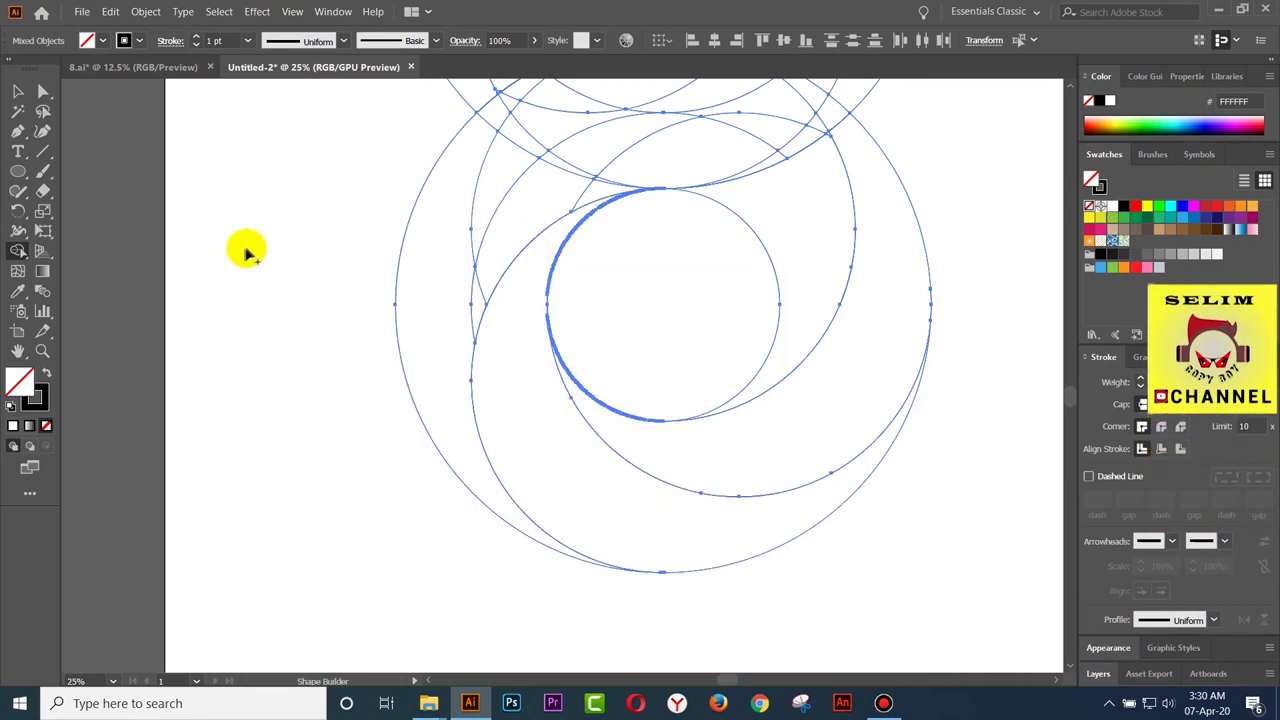
Merge the right crescent with the region below down to its lower tip
scroll(305, 330, "up", 2)
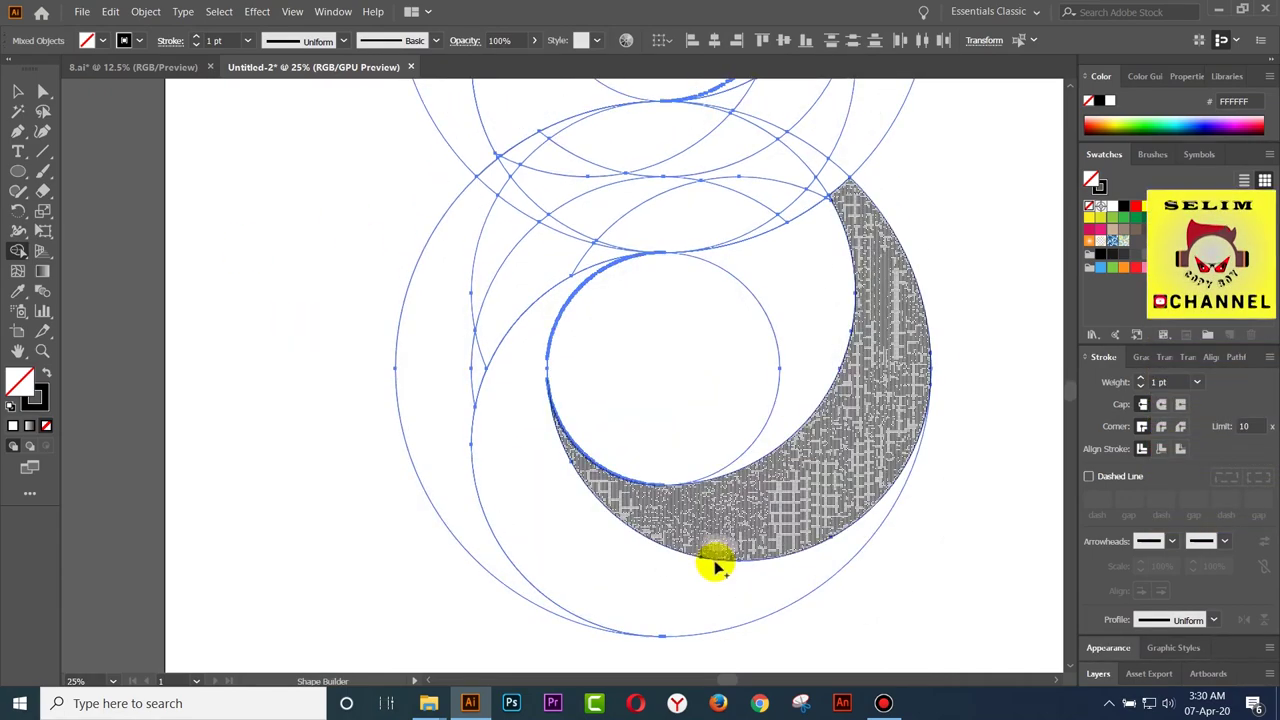
scroll(716, 558, "up", 3)
scroll(715, 555, "up", 3)
scroll(715, 553, "up", 1)
scroll(715, 553, "down", 2)
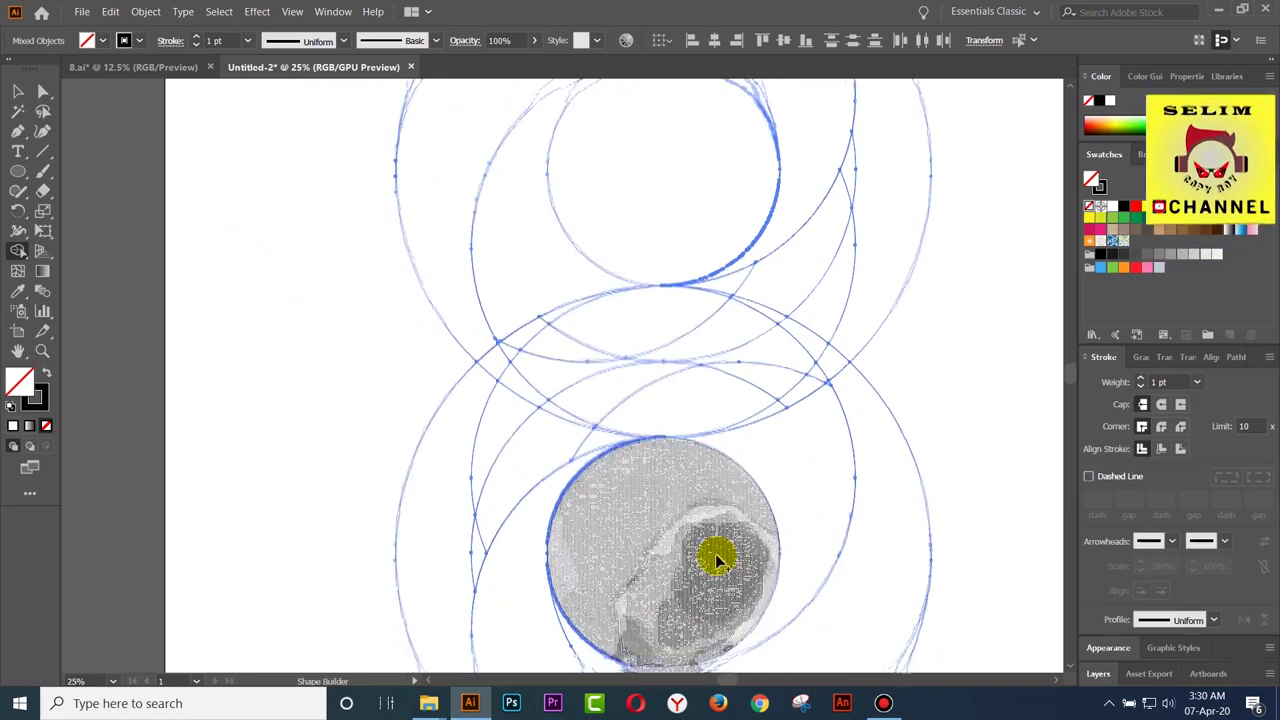
scroll(715, 553, "down", 2)
scroll(715, 554, "up", 1)
scroll(715, 554, "up", 3)
scroll(714, 557, "up", 2)
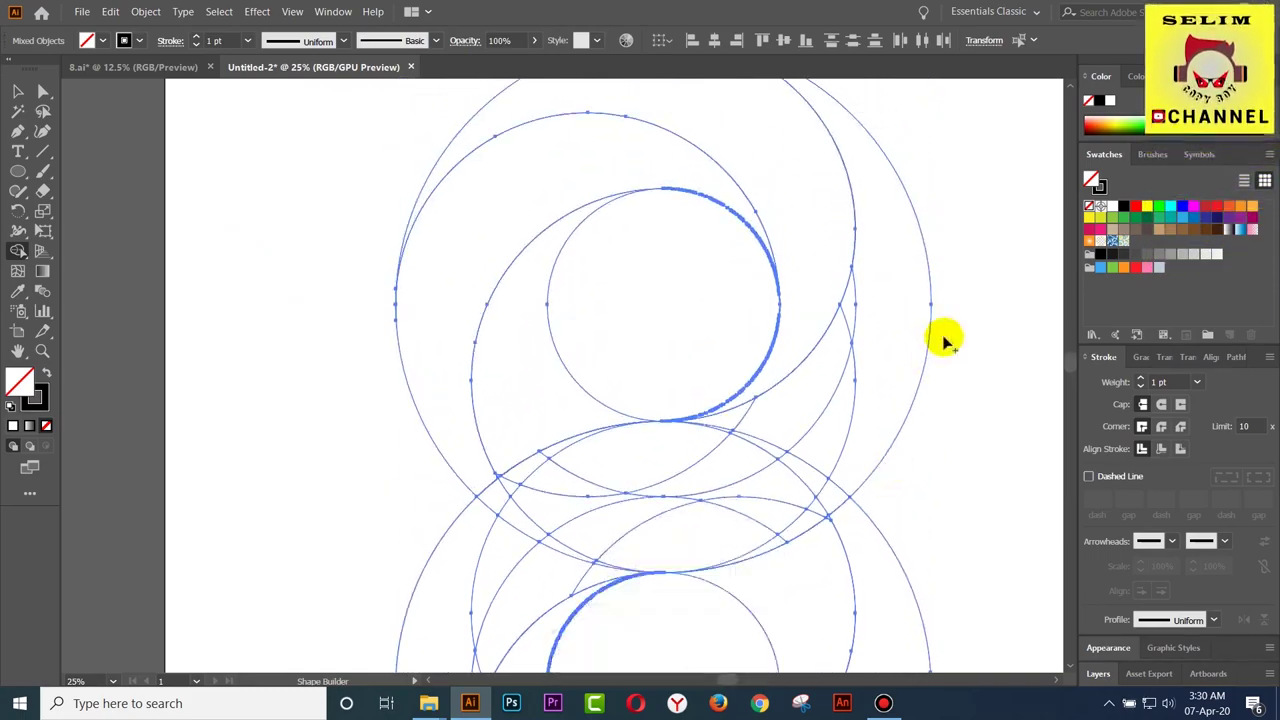
scroll(895, 280, "up", 2)
scroll(896, 278, "down", 2)
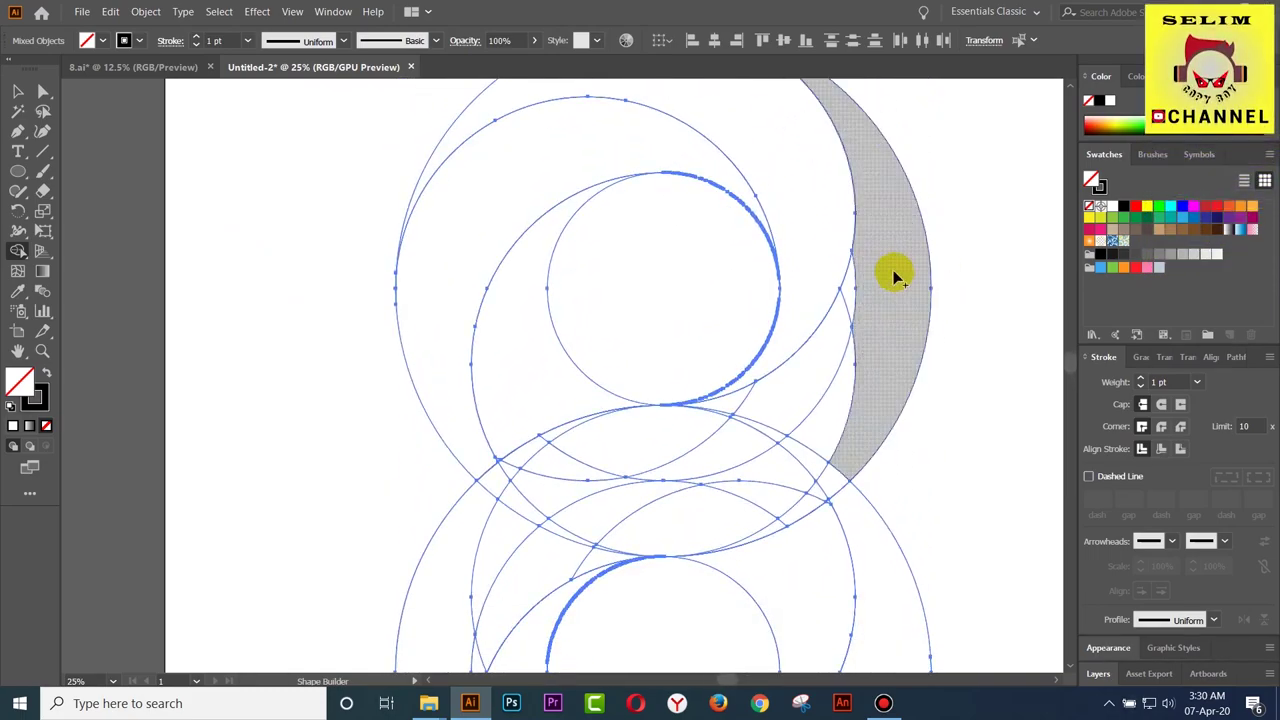
left_click_drag(830, 343, 787, 470)
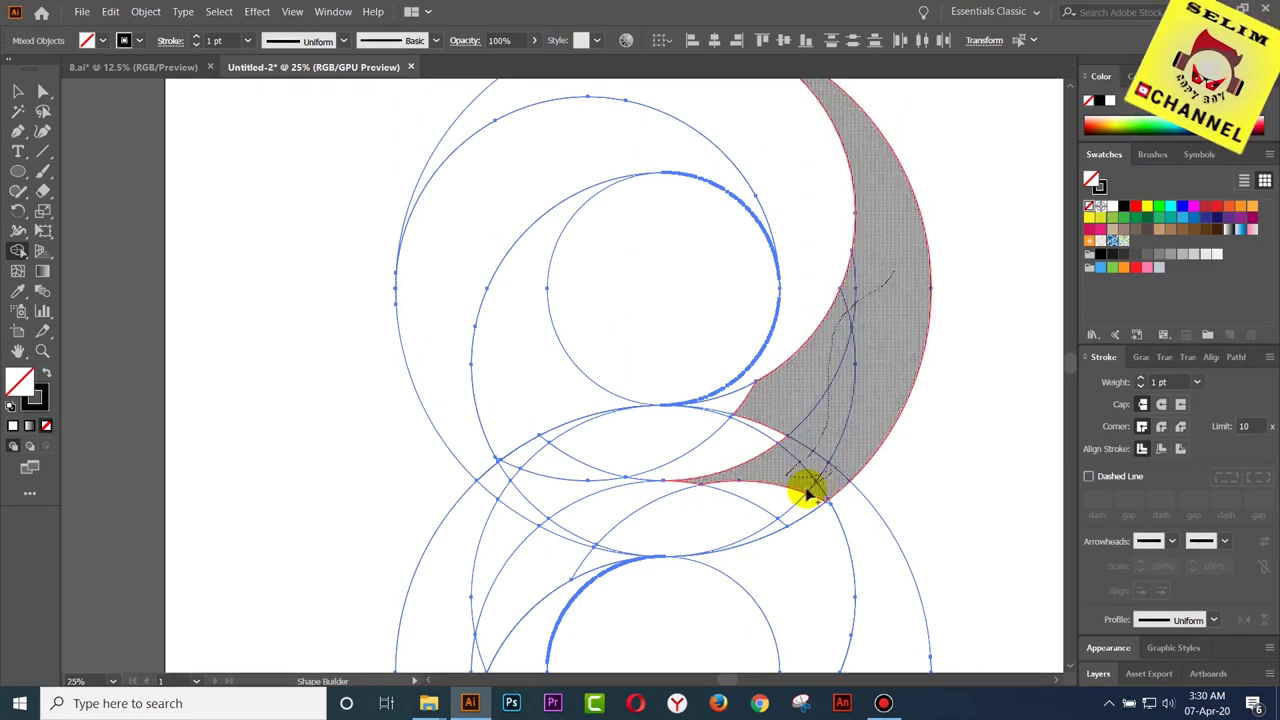
mouse_move(787, 478)
left_mouse_down()
mouse_move(778, 510)
mouse_move(741, 405)
mouse_move(689, 432)
left_mouse_up()
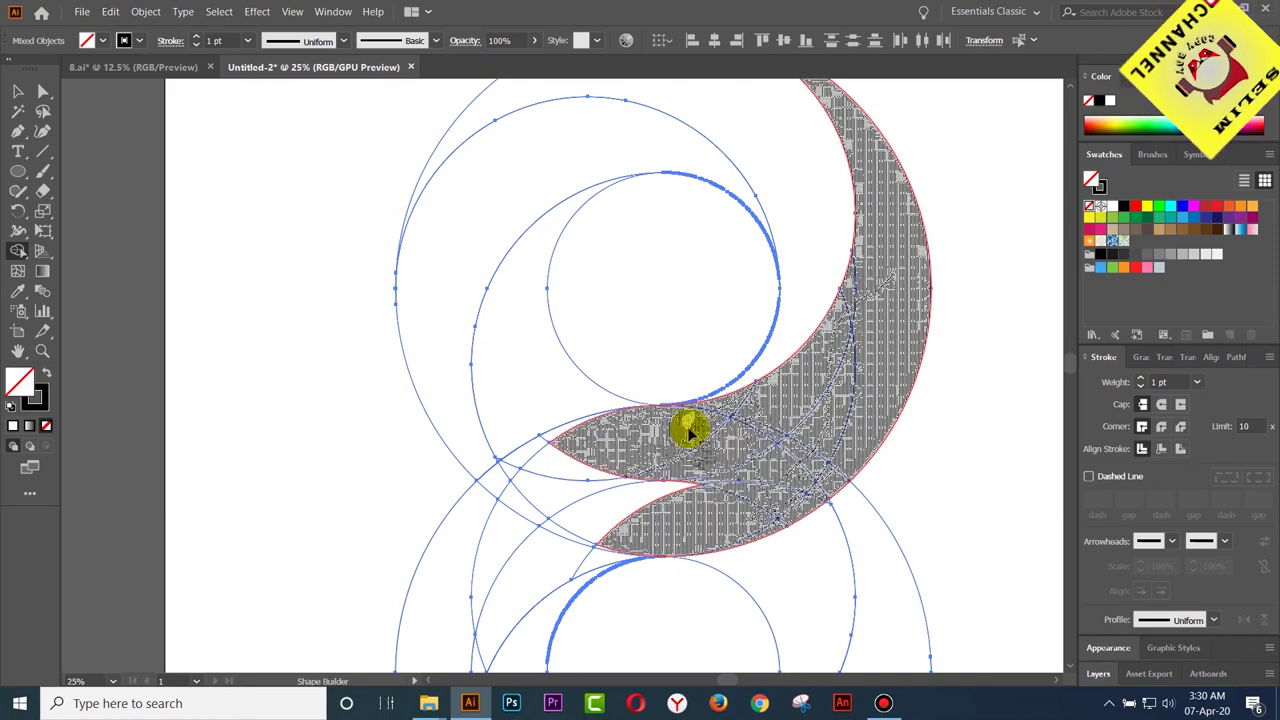
Join the remaining lobe pieces into one continuous band and zoom out to 12.5%
mouse_move(630, 478)
left_mouse_down()
mouse_move(580, 520)
mouse_move(486, 491)
mouse_move(543, 443)
mouse_move(558, 443)
mouse_move(560, 460)
left_mouse_up()
scroll(560, 463, "down", 3)
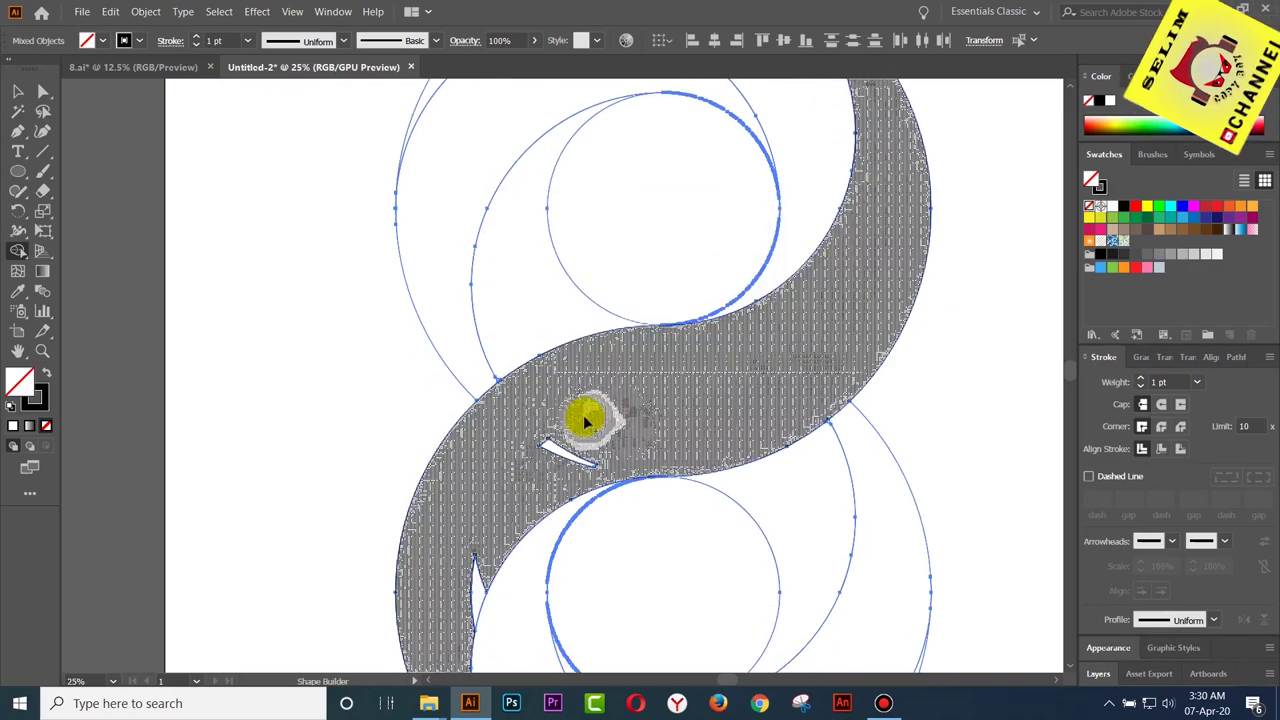
scroll(580, 420, "down", 1)
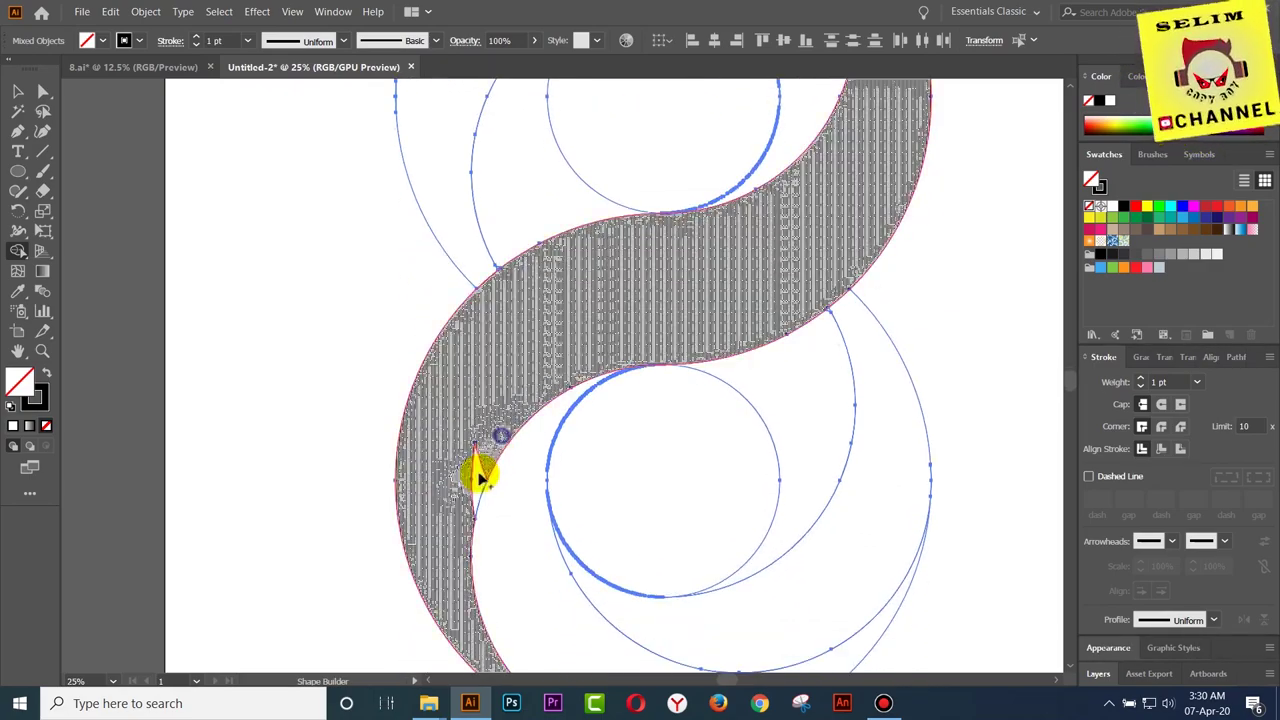
scroll(490, 400, "down", 1)
scroll(505, 340, "down", 1)
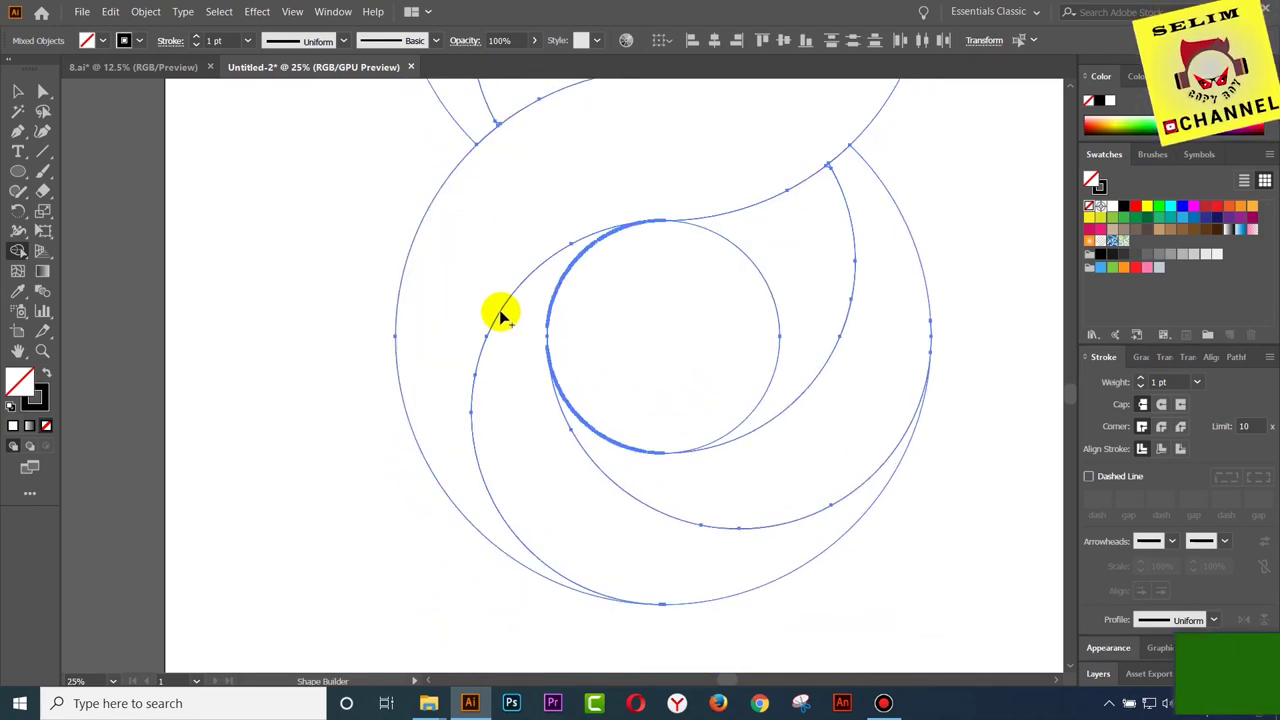
scroll(503, 316, "down", 1, "alt")
scroll(560, 360, "up", 2)
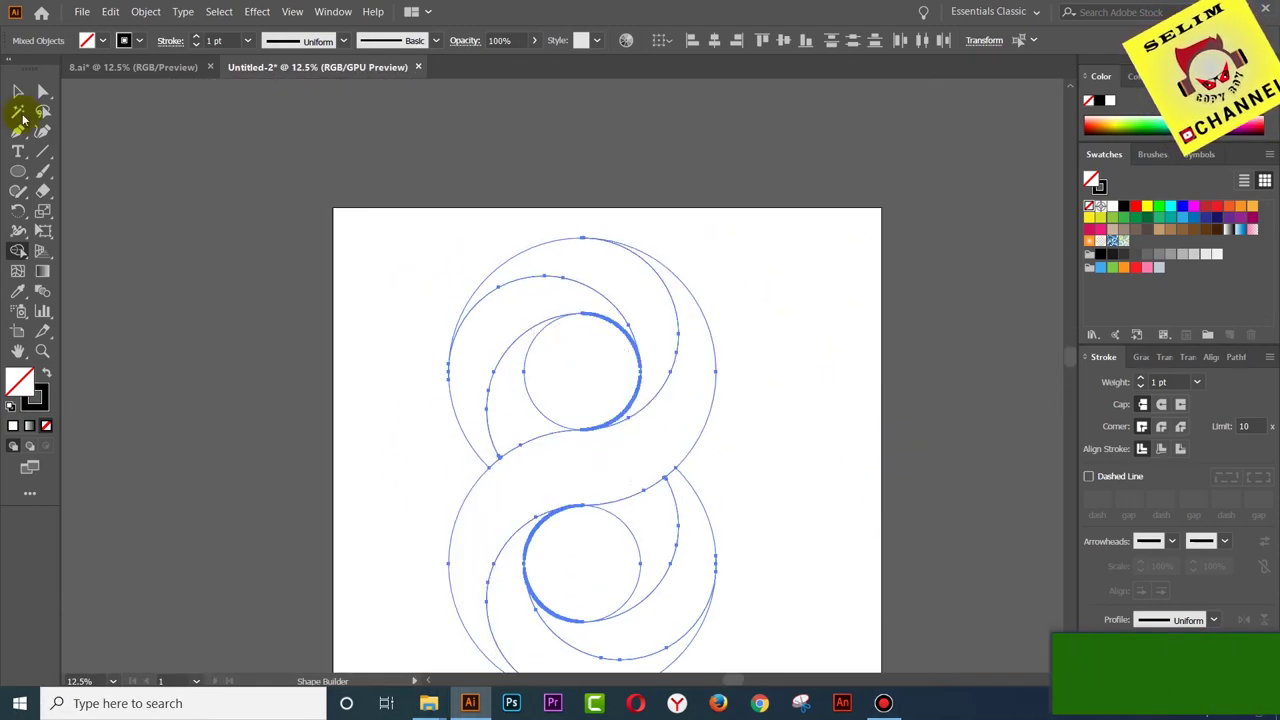
Select the entire figure-8 and swap fill and stroke so it is solid black, unstroked
scroll(835, 297, "down", 1)
left_click(824, 300)
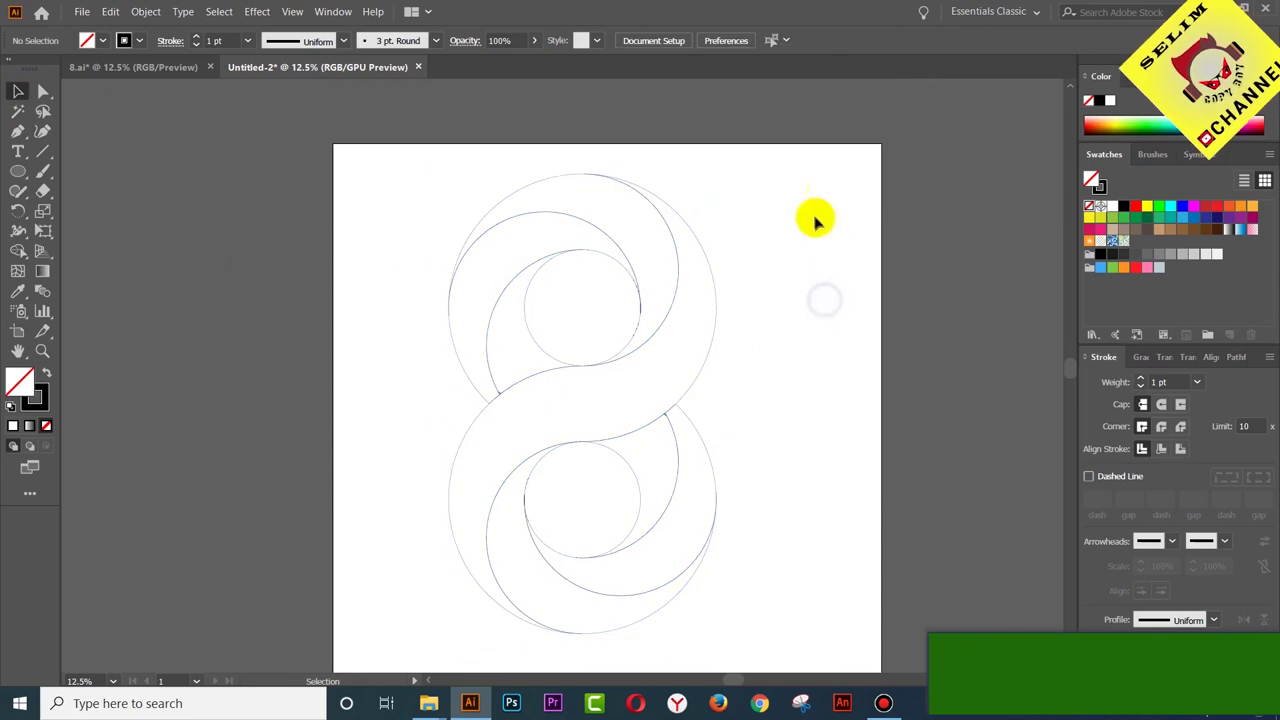
left_click_drag(360, 632, 475, 507)
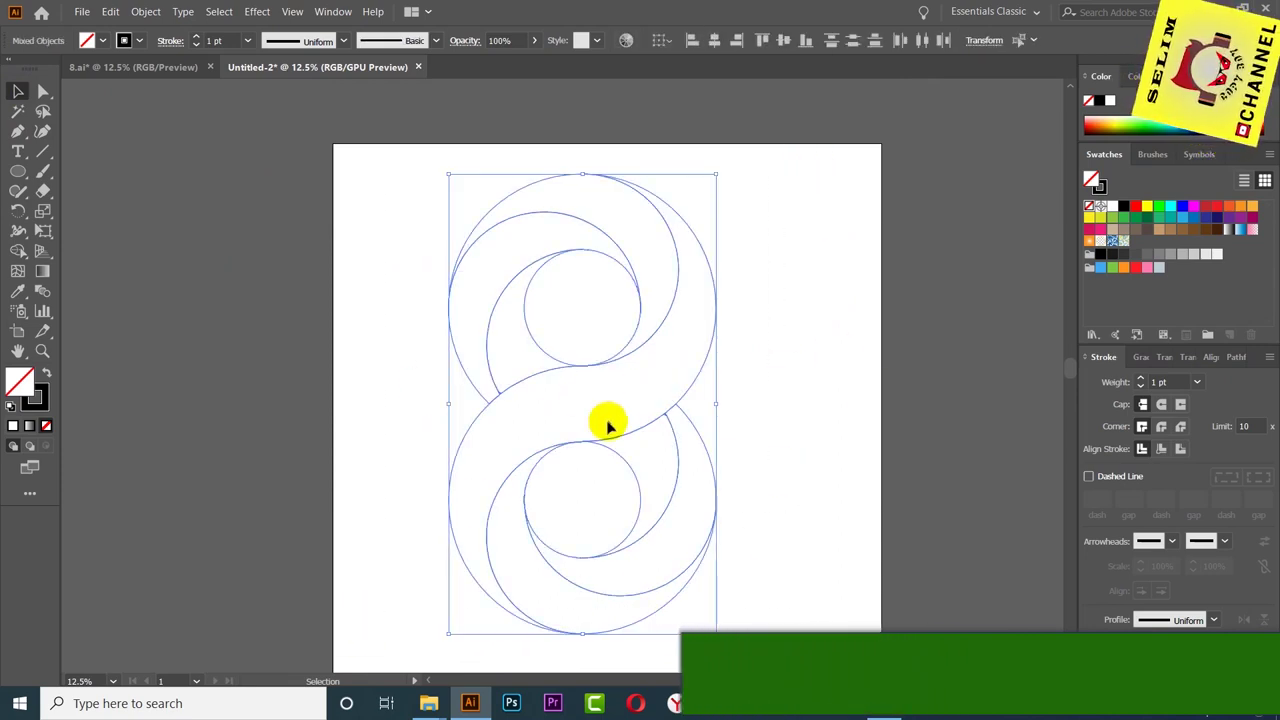
left_click(45, 372)
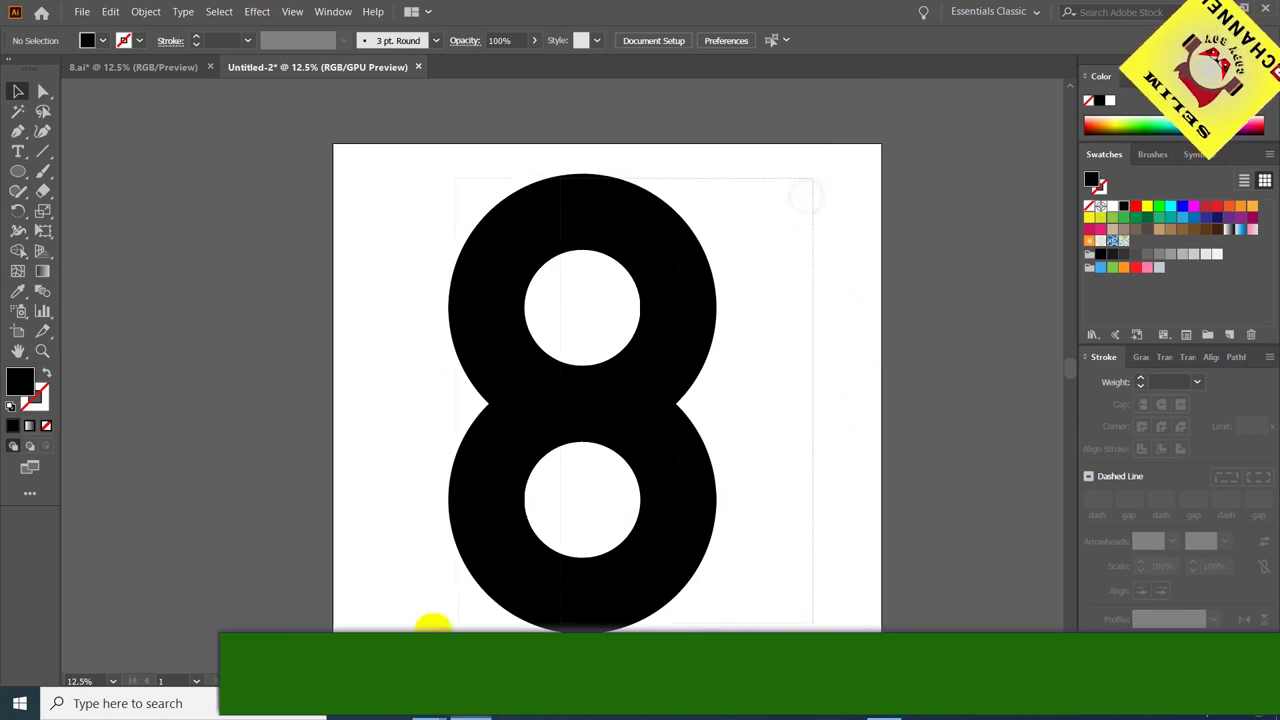
left_click_drag(432, 623, 821, 458)
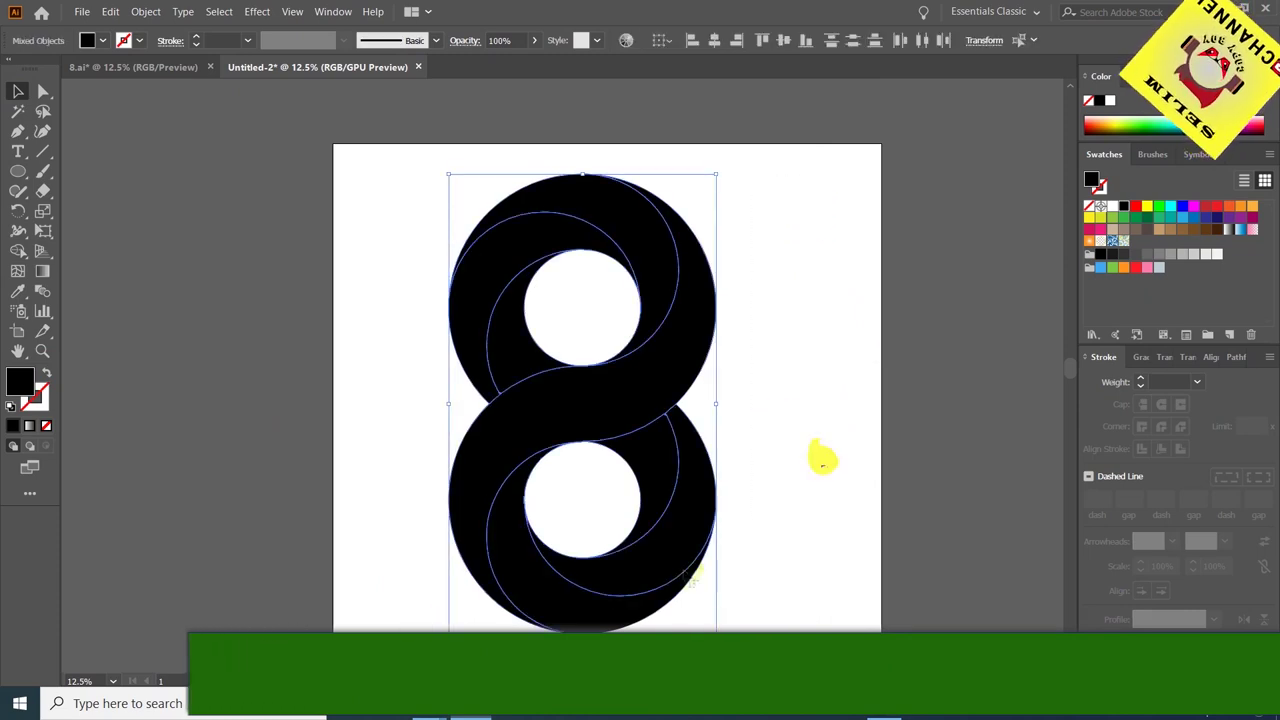
left_click(826, 358)
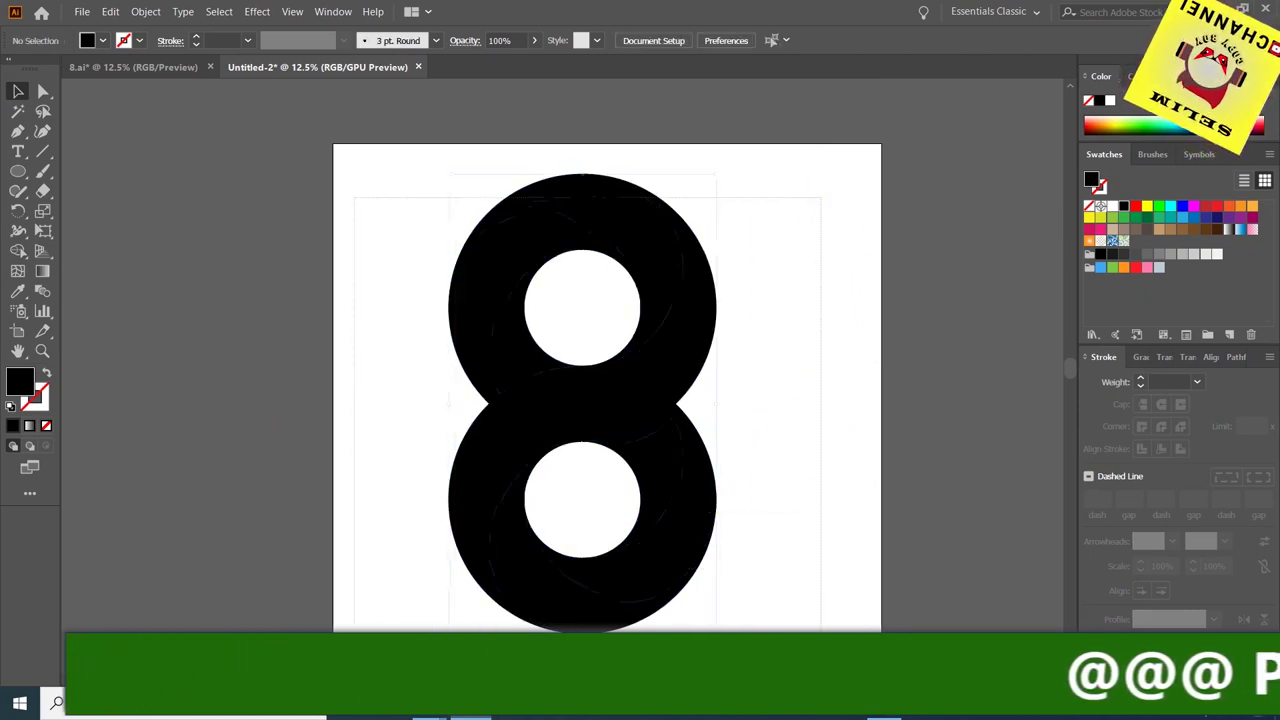
left_click(781, 245)
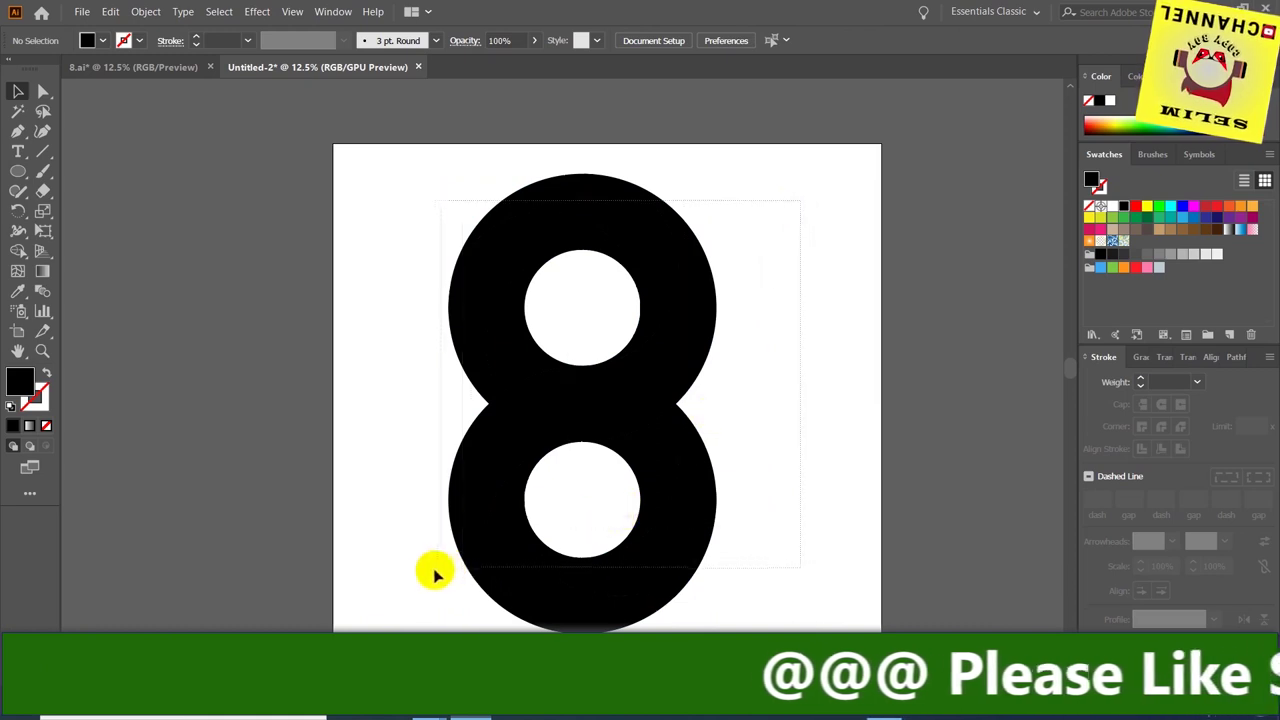
left_click_drag(435, 572, 823, 251)
left_click(826, 230)
scroll(803, 208, "down", 1)
left_click_drag(803, 208, 728, 427)
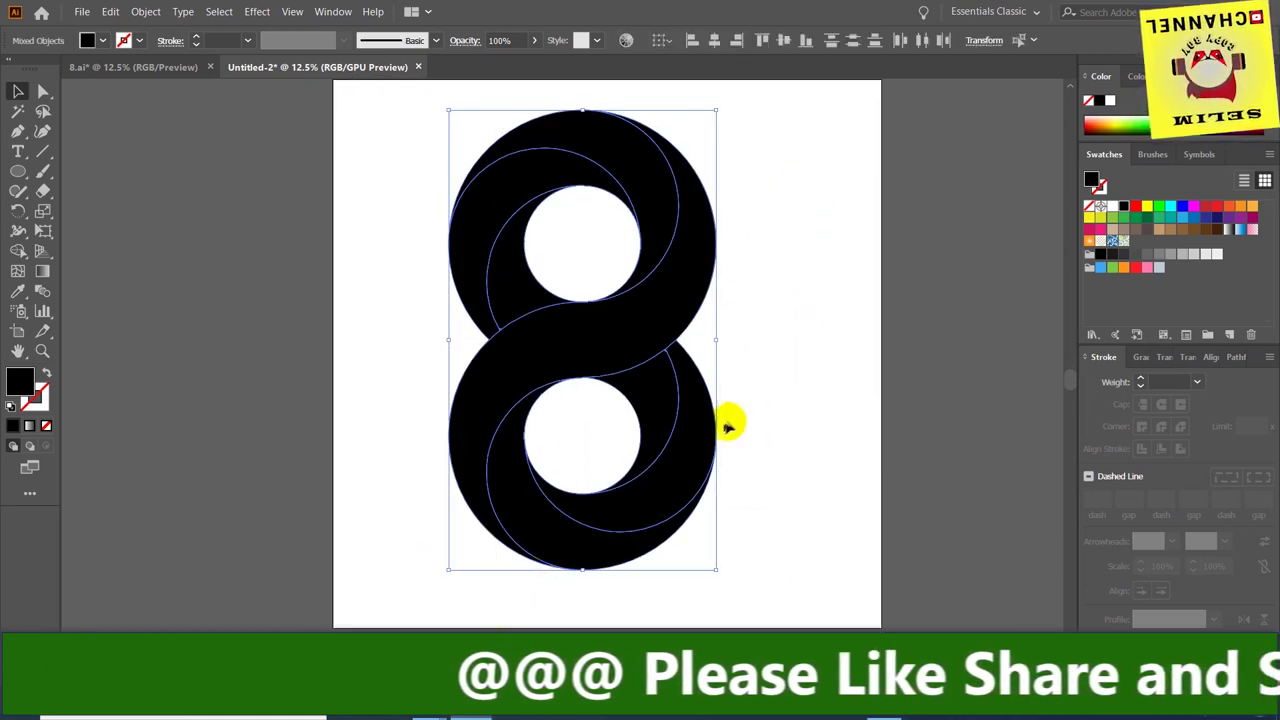
scroll(743, 394, "up", 1)
left_click(812, 330)
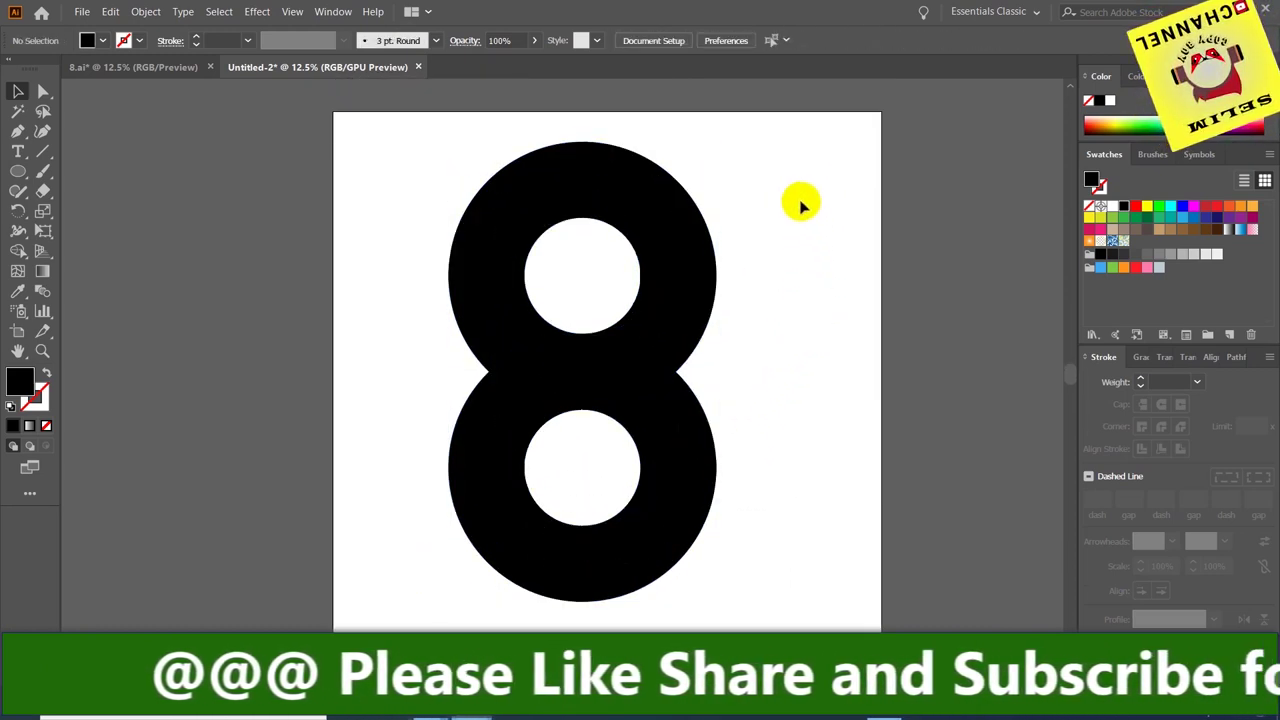
left_click(634, 483)
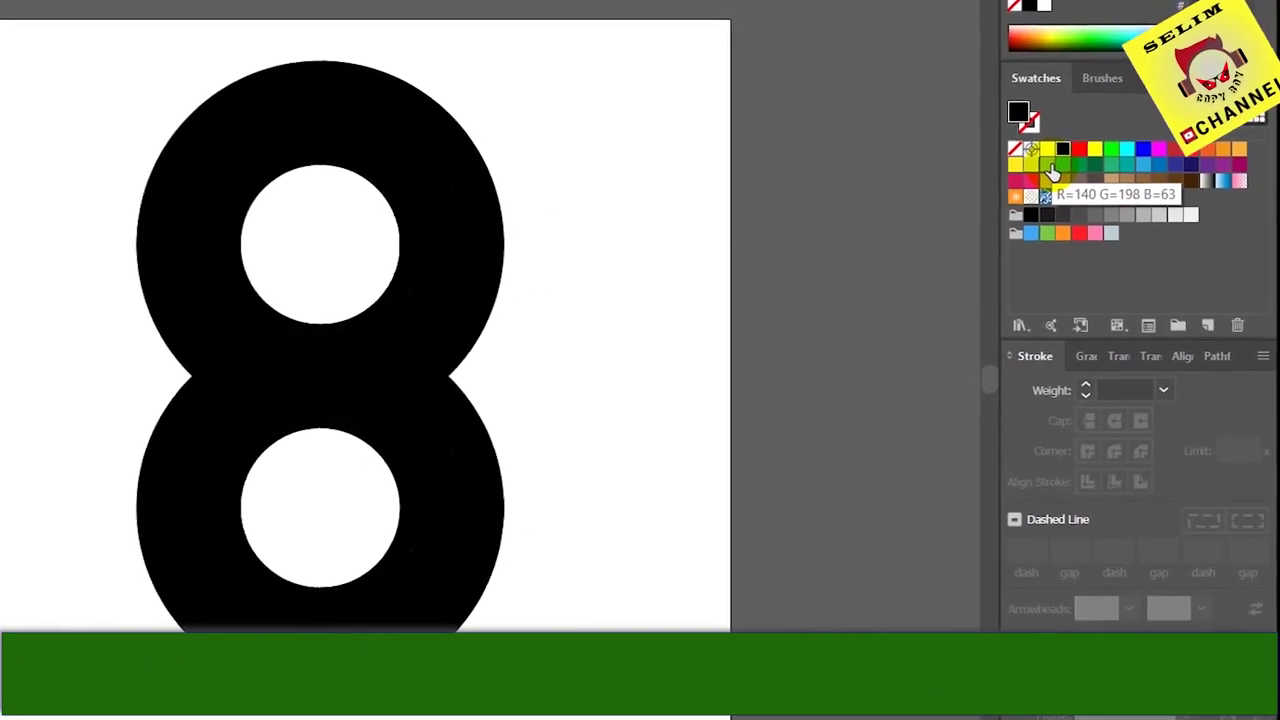
Make the light green swatch R=140 G=198 B=63 a global colour
left_click(1050, 170)
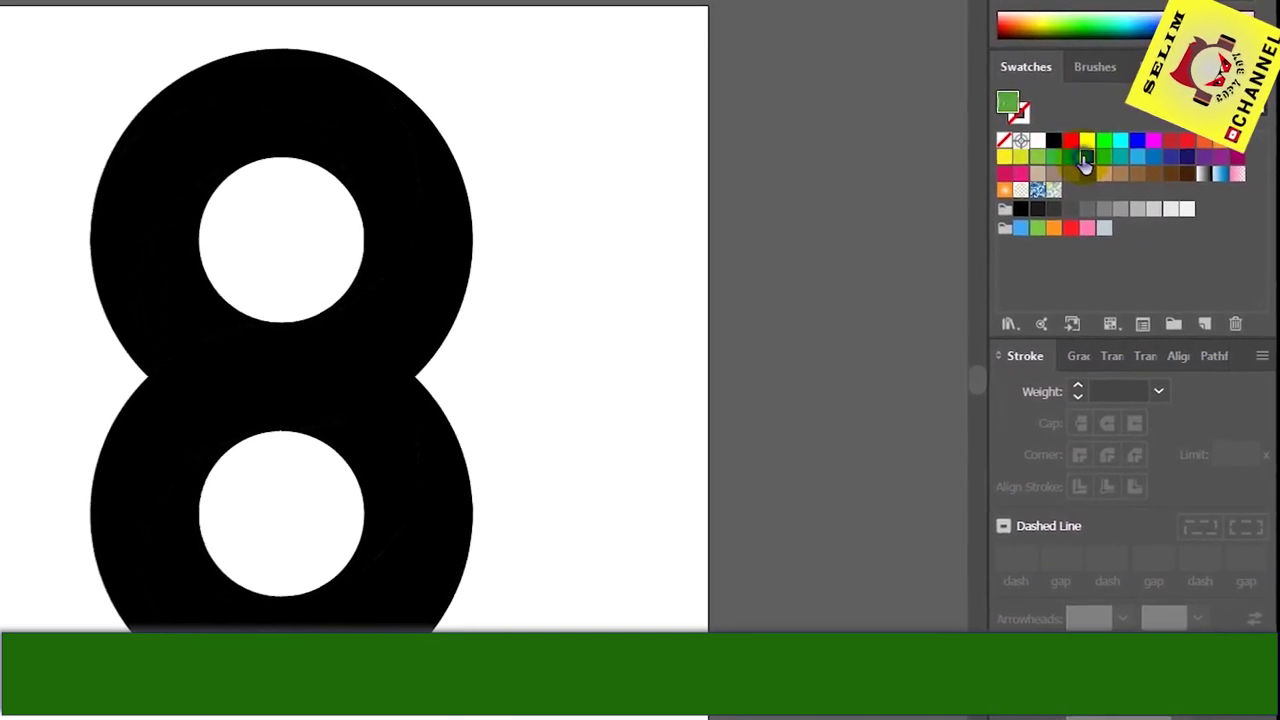
left_click(1082, 157)
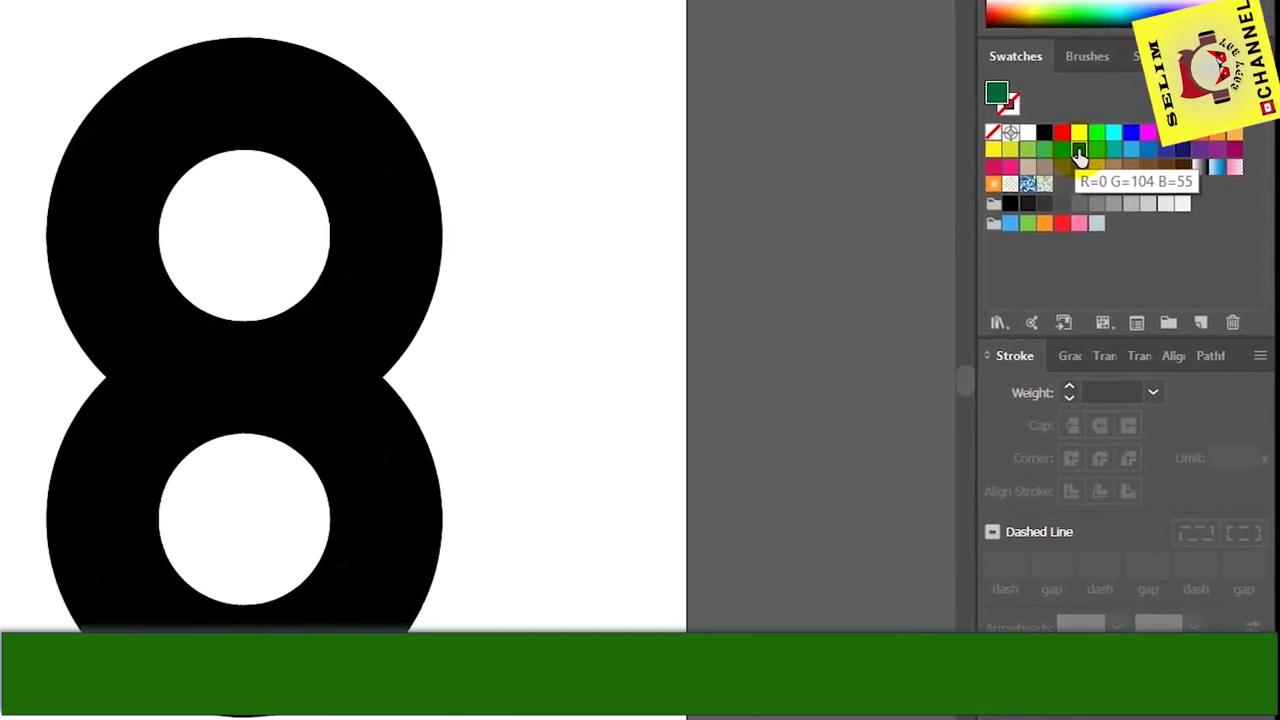
left_click(1045, 152)
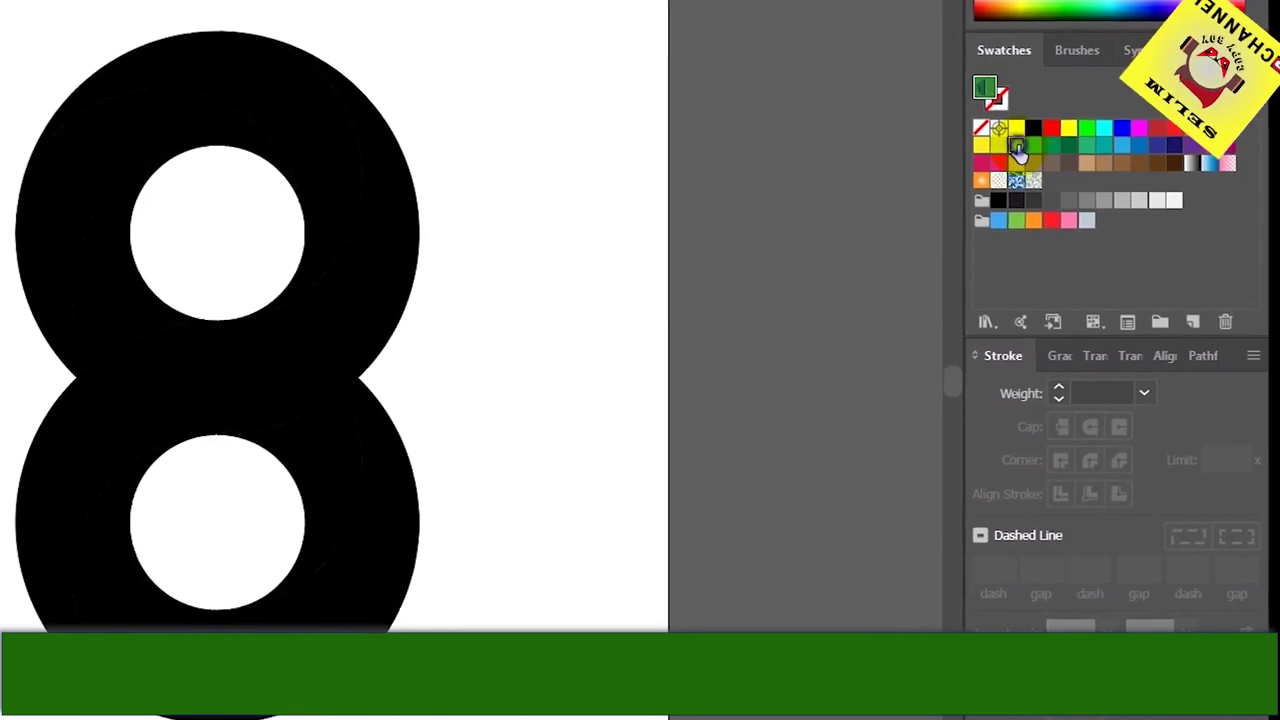
double_click(1018, 150)
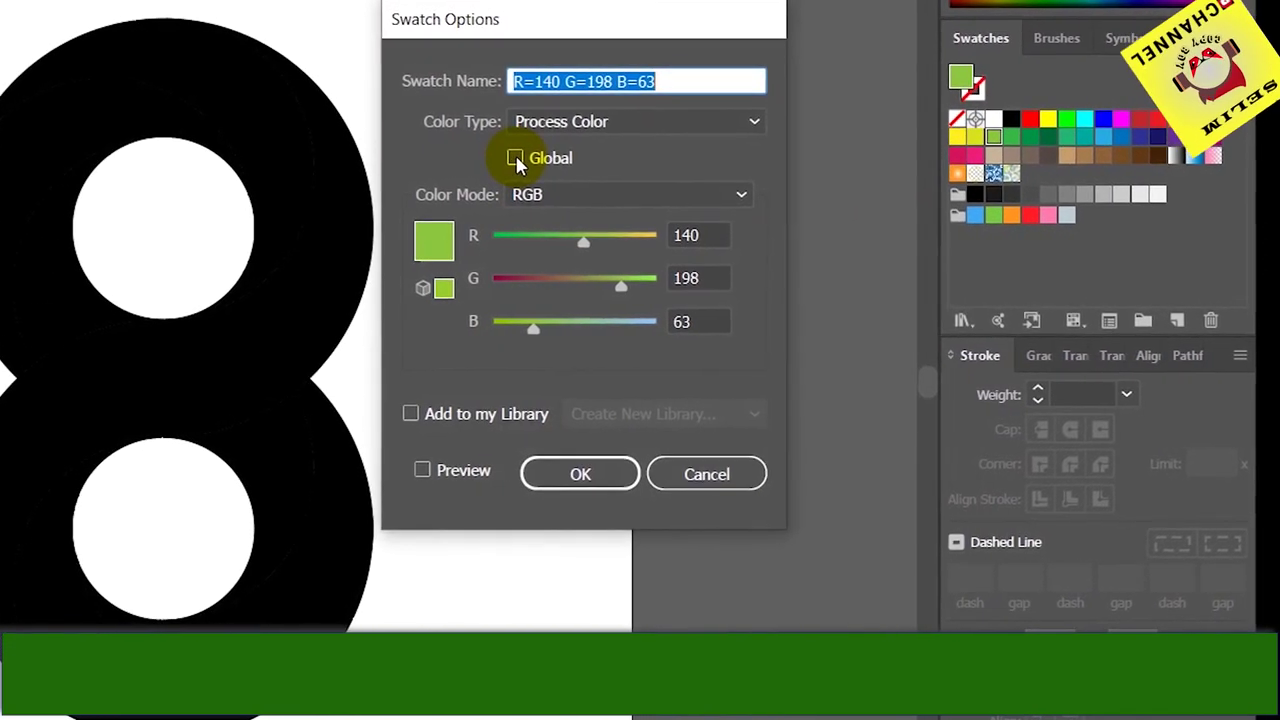
left_click(514, 159)
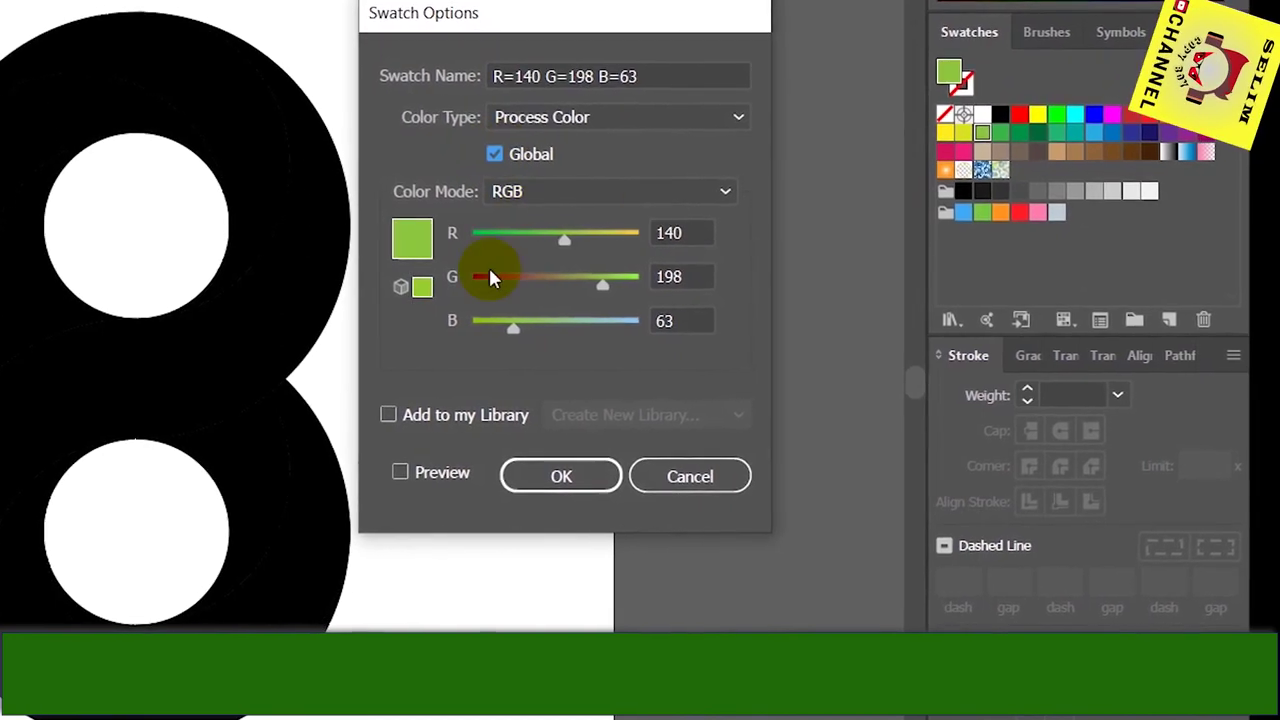
left_click(430, 476)
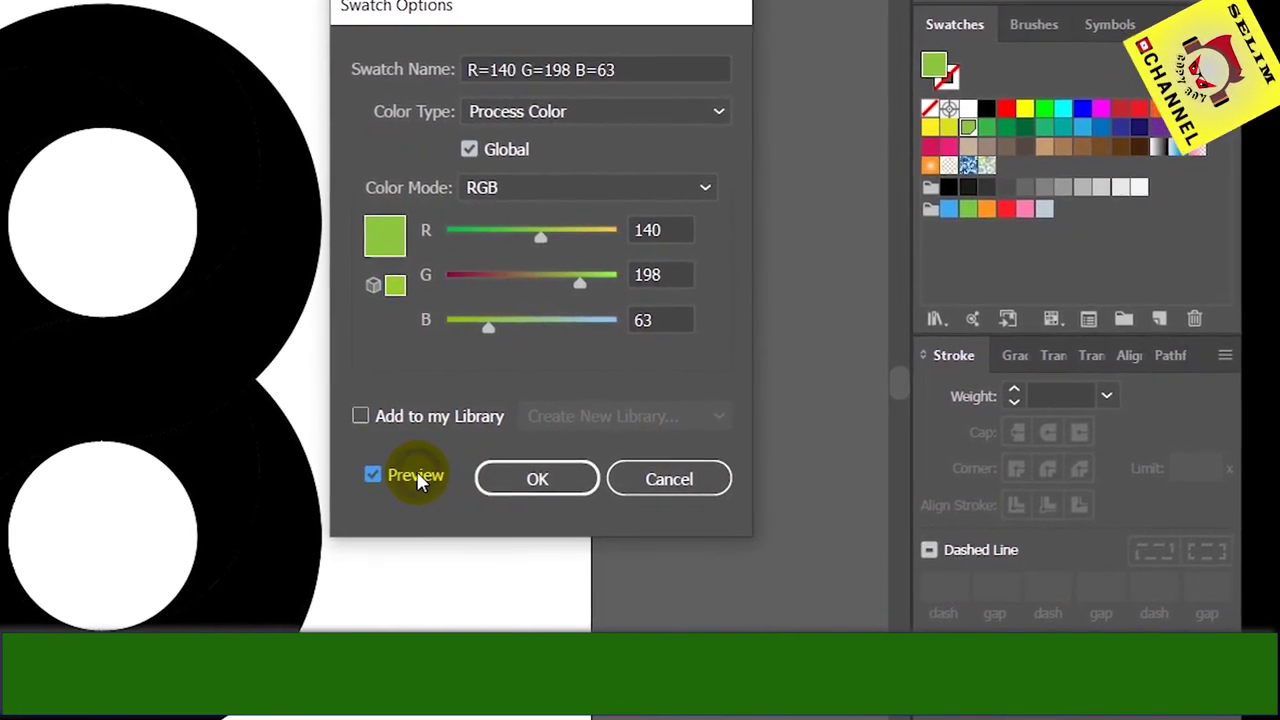
left_click(479, 482)
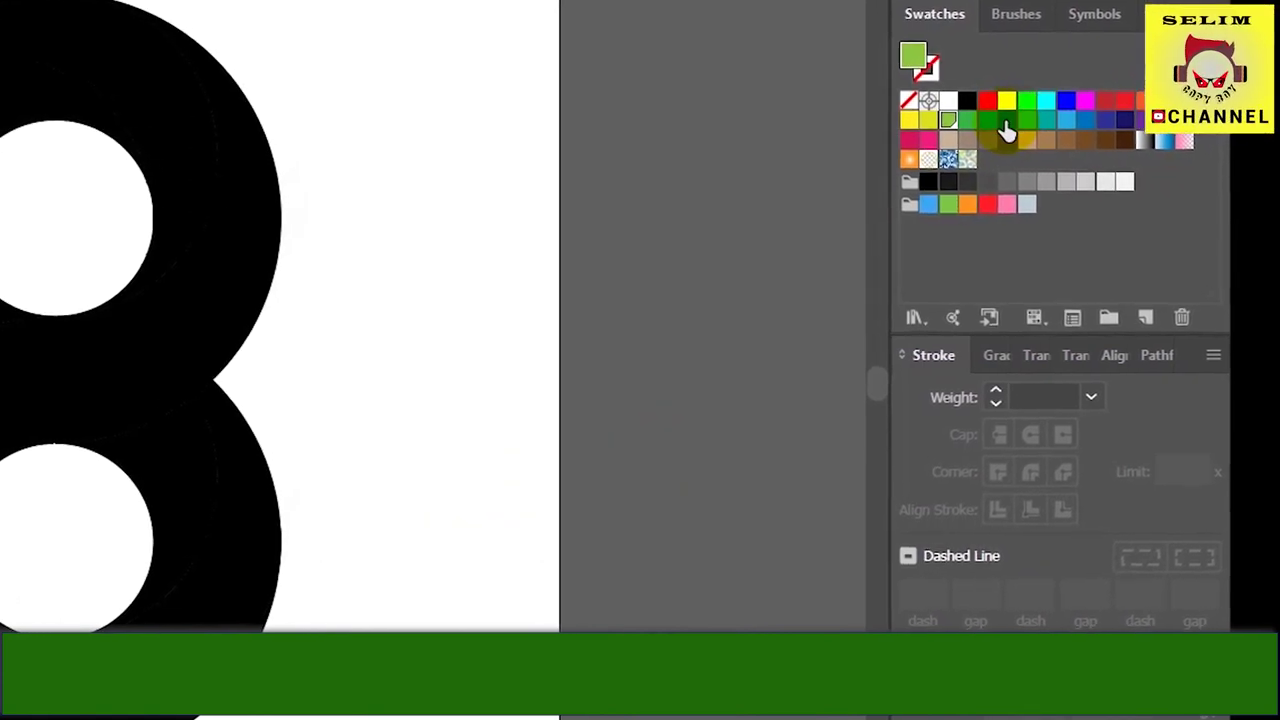
Make the dark green swatch R=0 G=104 B=55 a global colour
double_click(1008, 121)
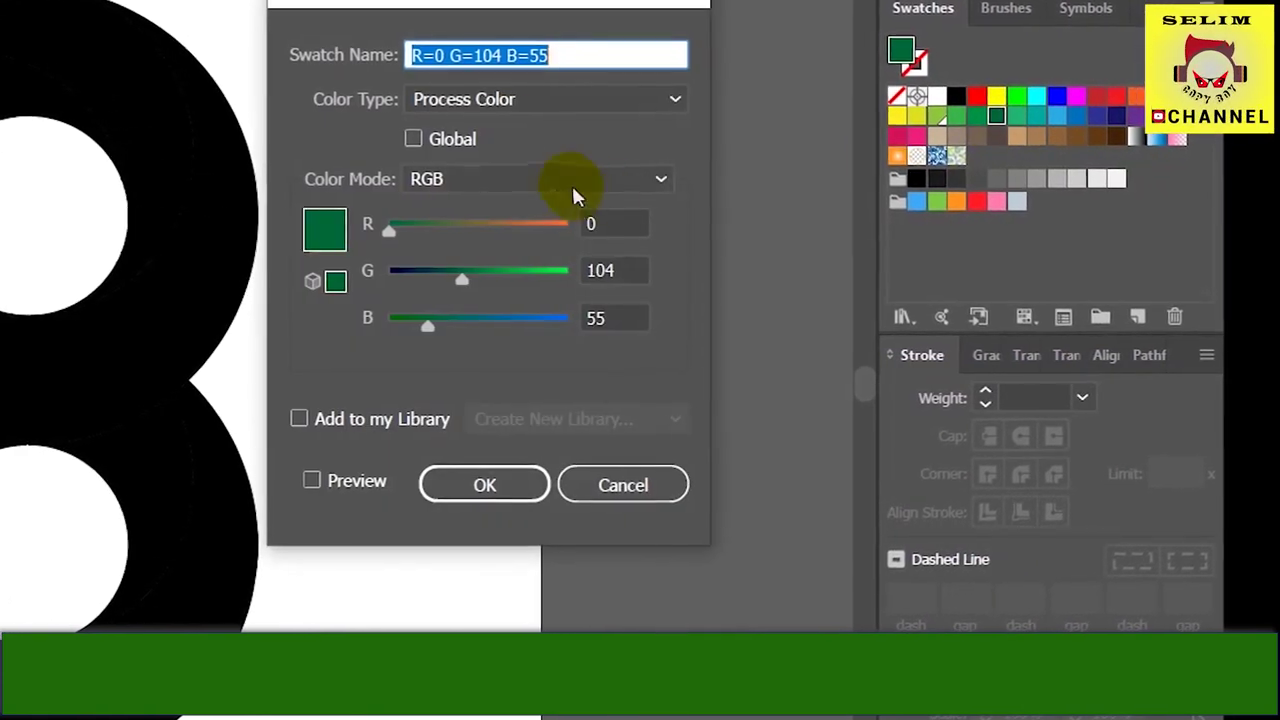
left_click(445, 135)
left_click(480, 486)
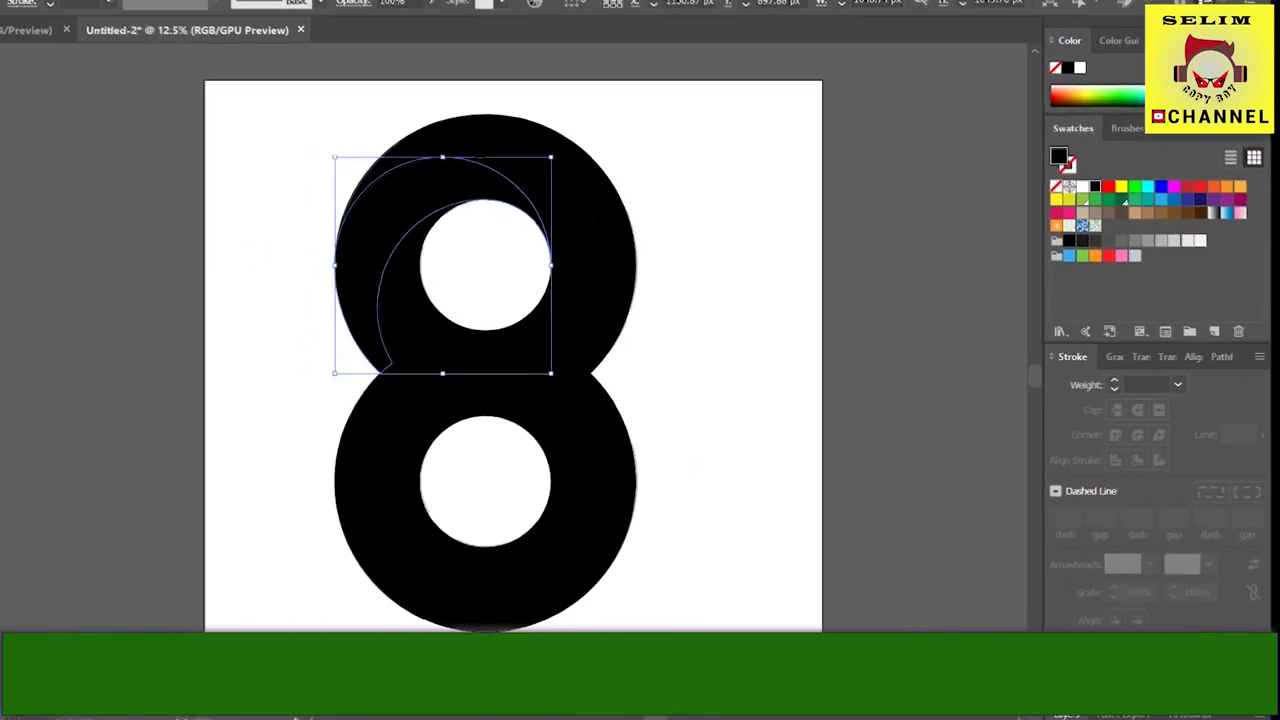
Give the crescent a gradient running from the dark green swatch to the light green swatch
left_click(28, 427)
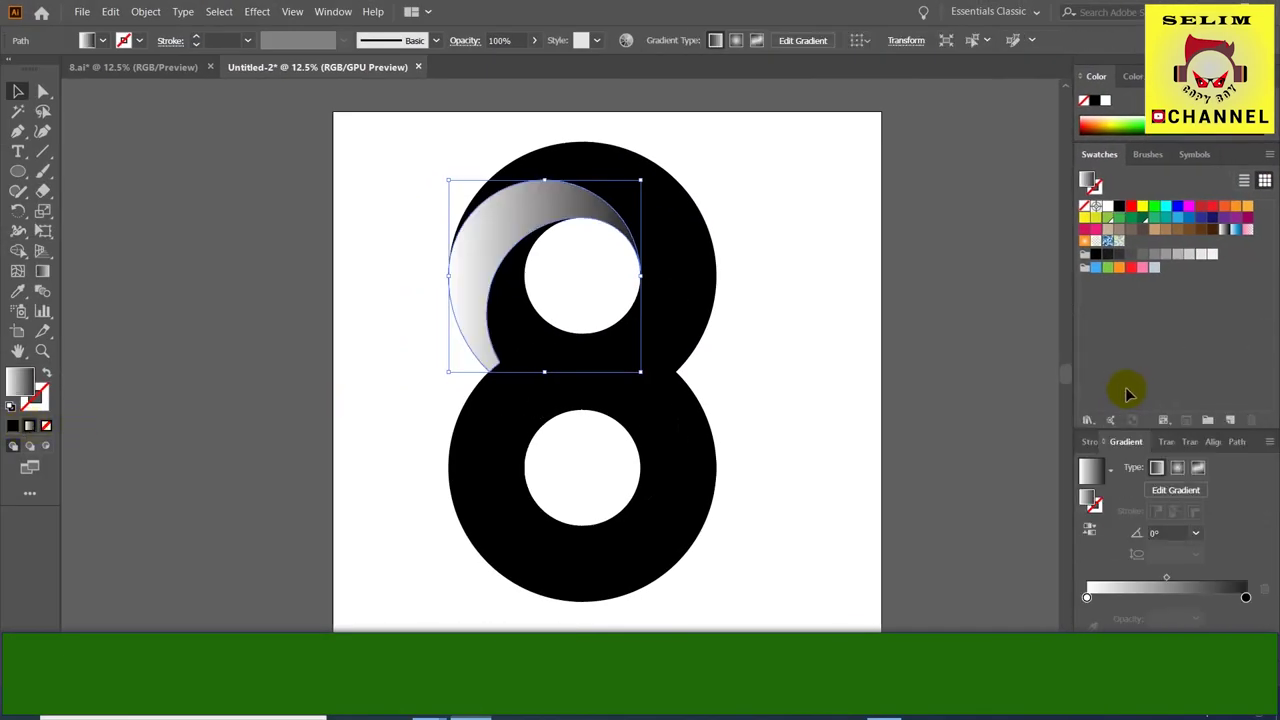
double_click(1087, 578)
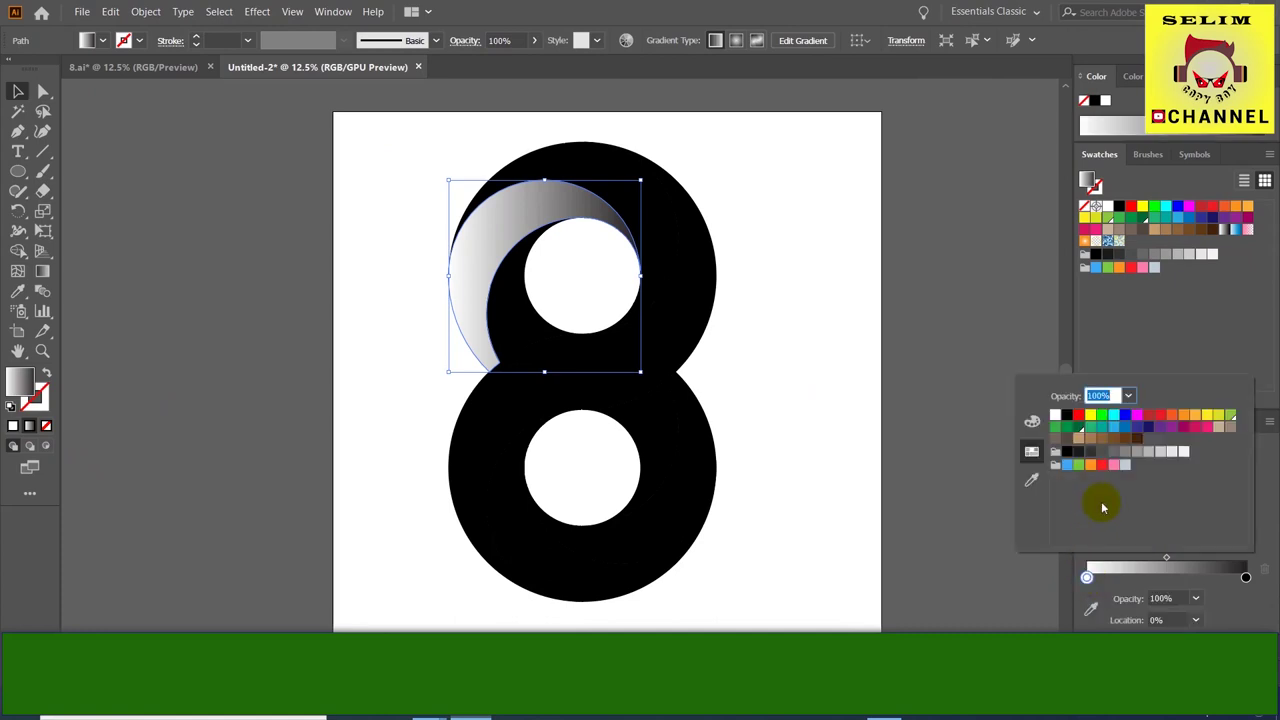
left_click(1080, 428)
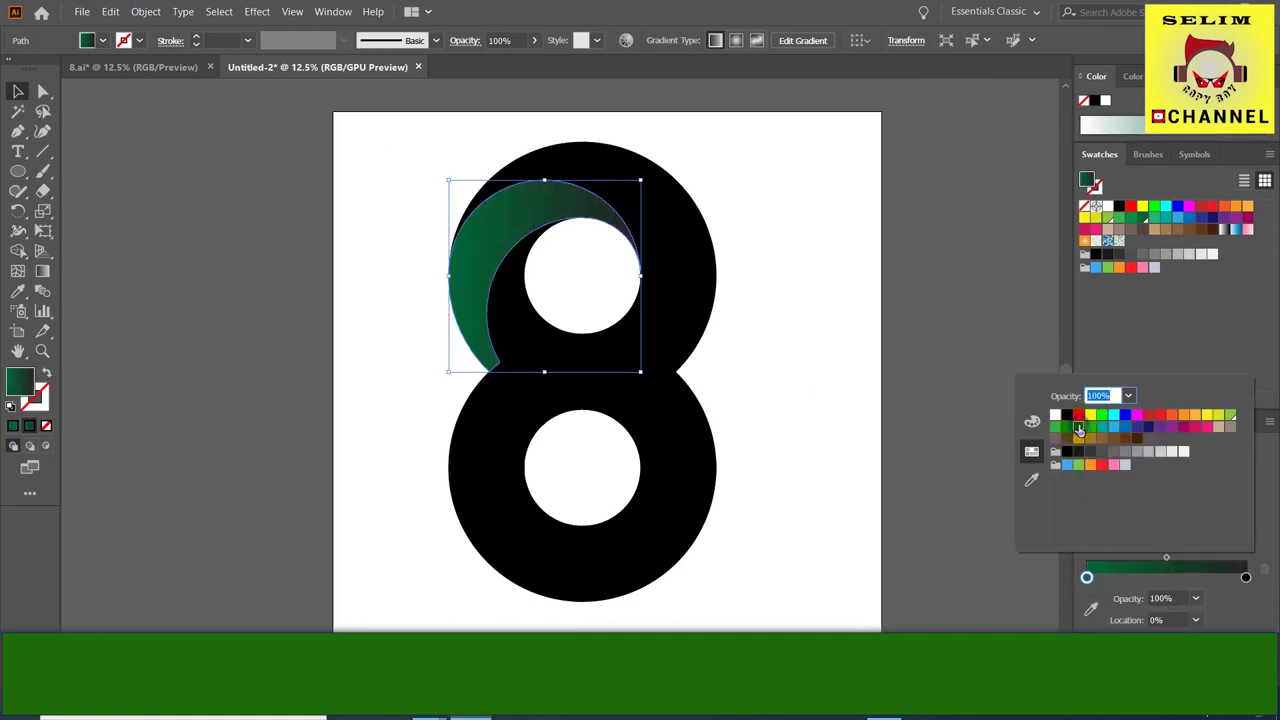
double_click(1247, 580)
left_click(1231, 416)
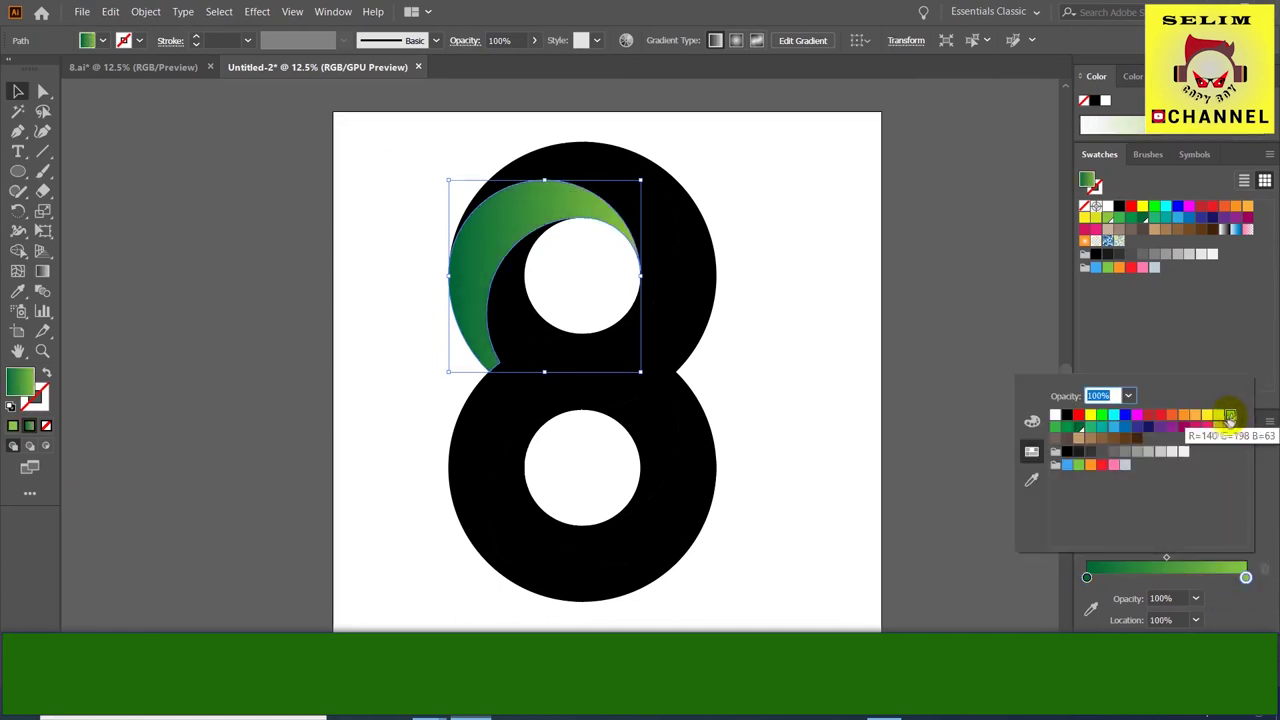
left_click(1250, 617)
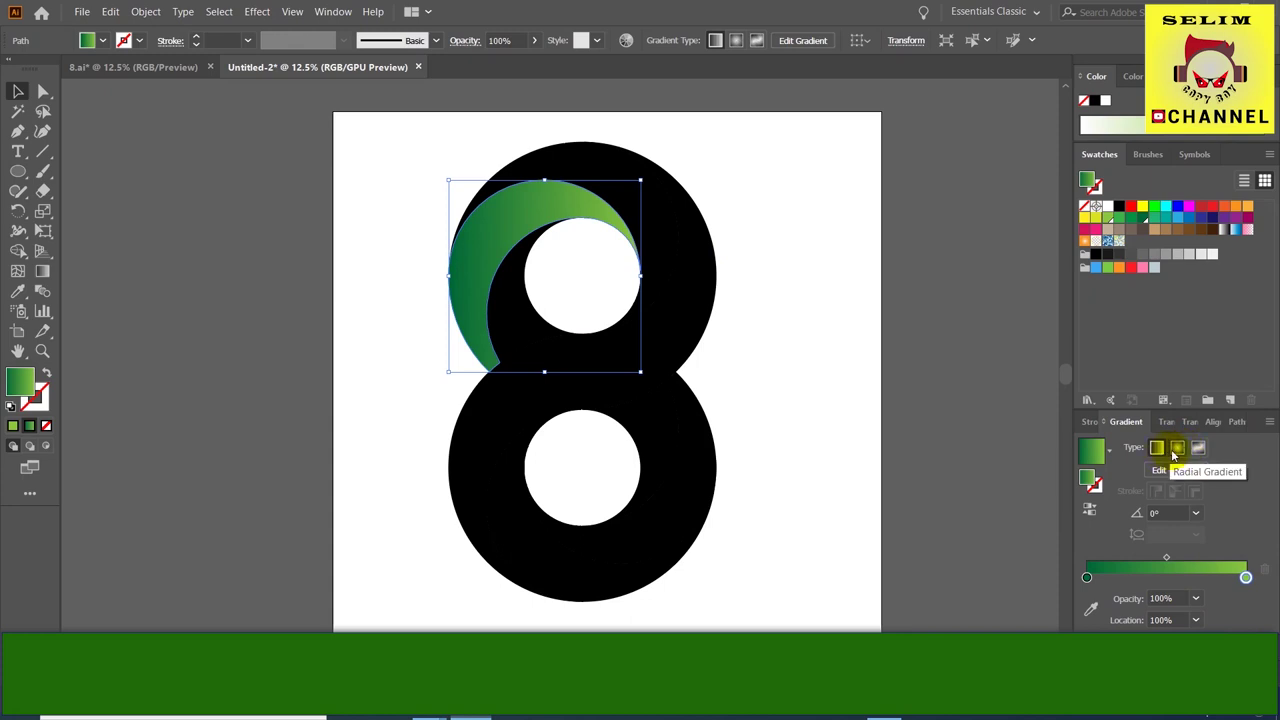
Make the gradient radial and reversed, then select all the figure-8 shapes
left_click(1175, 449)
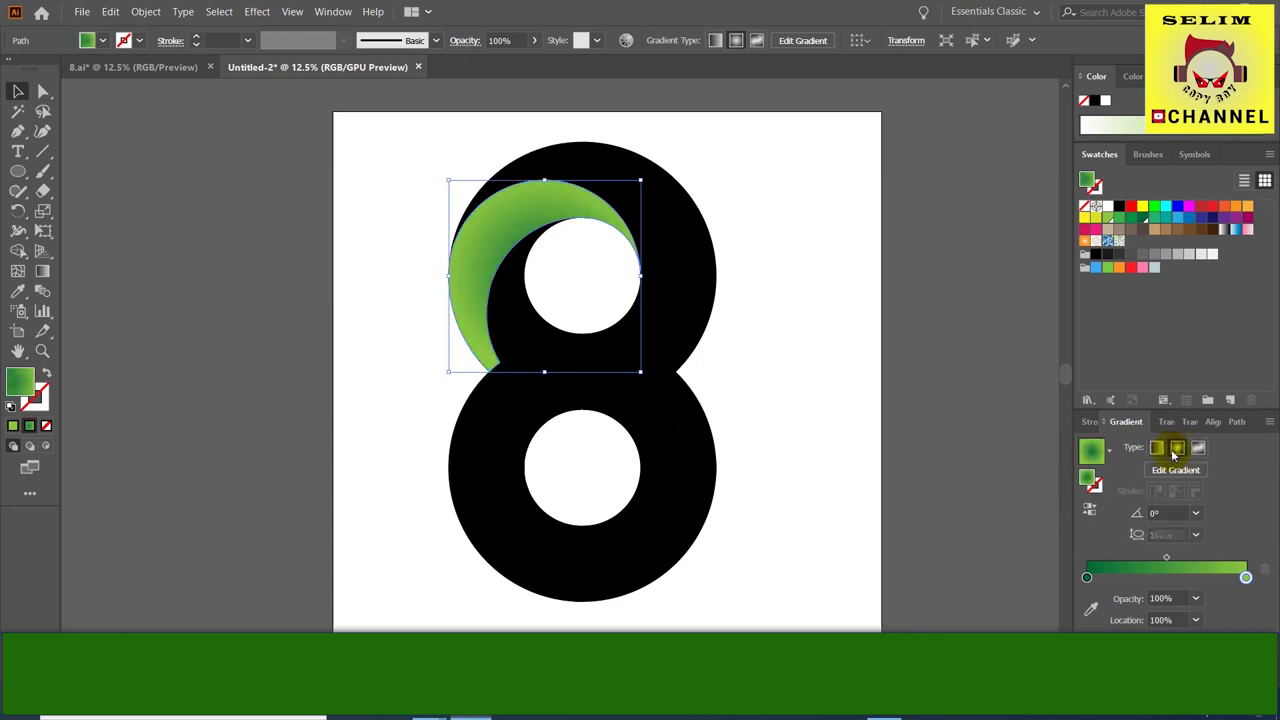
left_click(1097, 512)
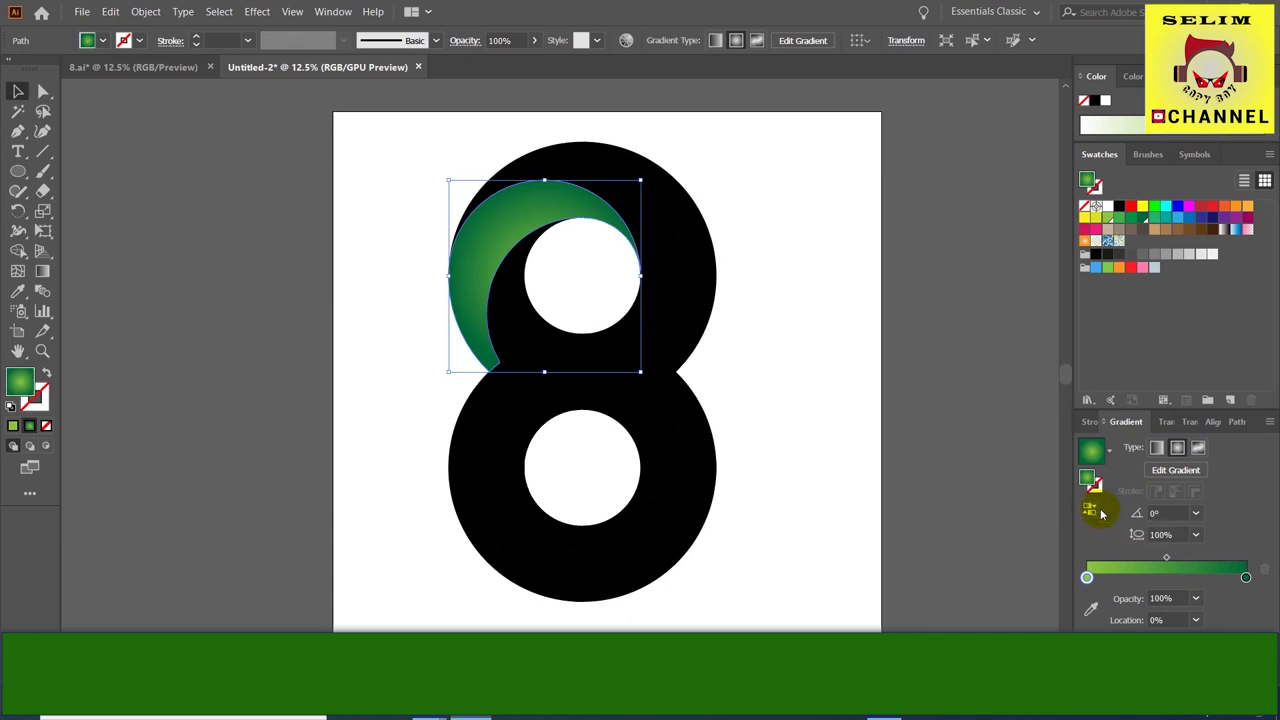
left_click(952, 422)
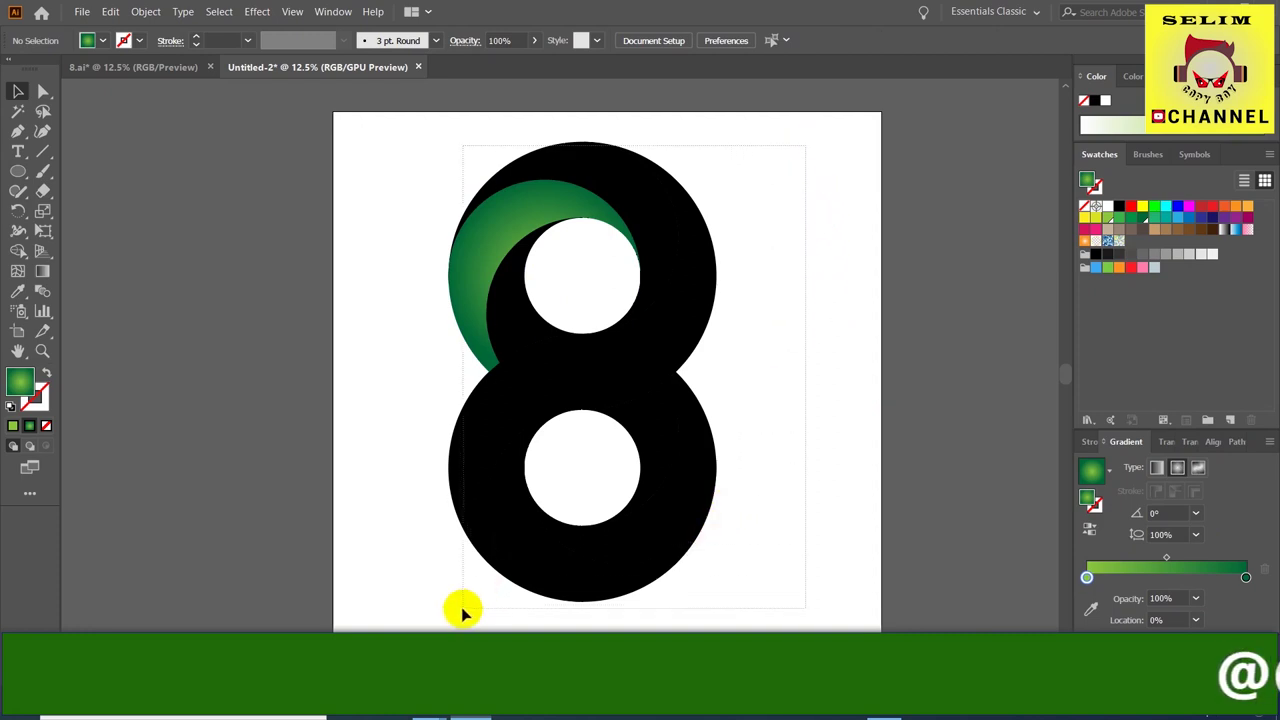
left_click_drag(463, 612, 514, 591)
left_click_drag(800, 132, 765, 318)
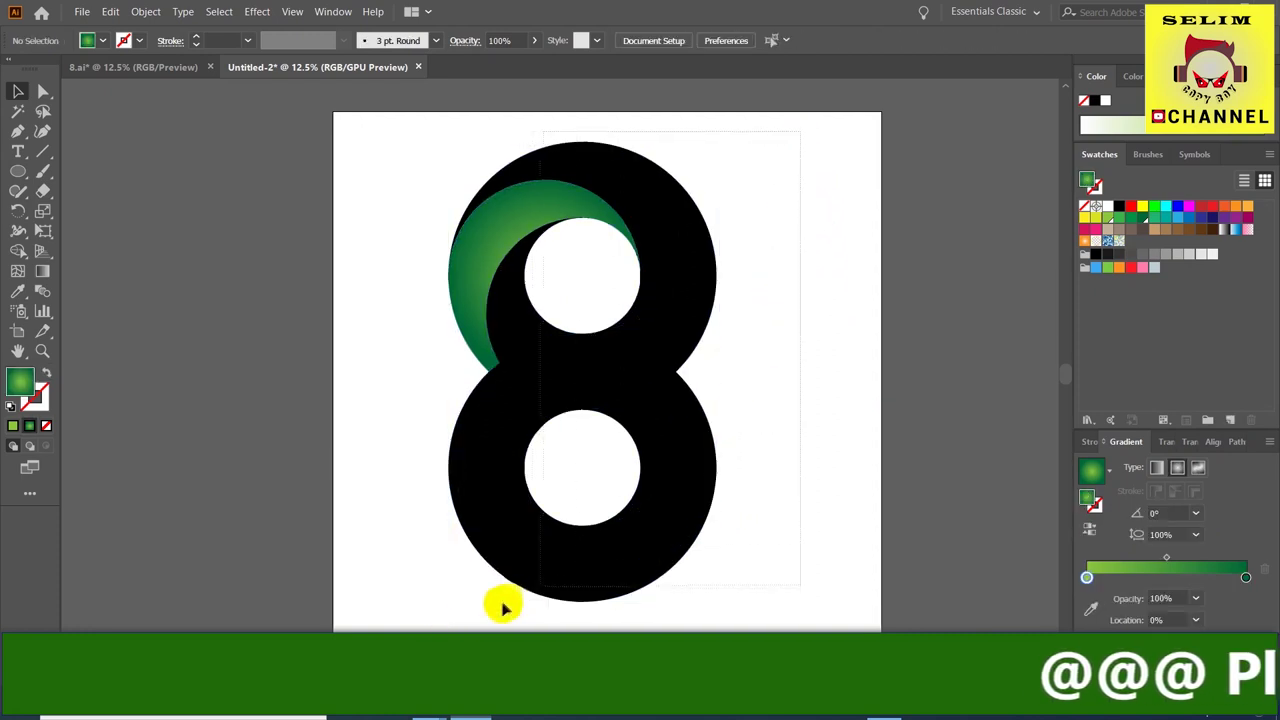
left_click_drag(400, 620, 358, 601)
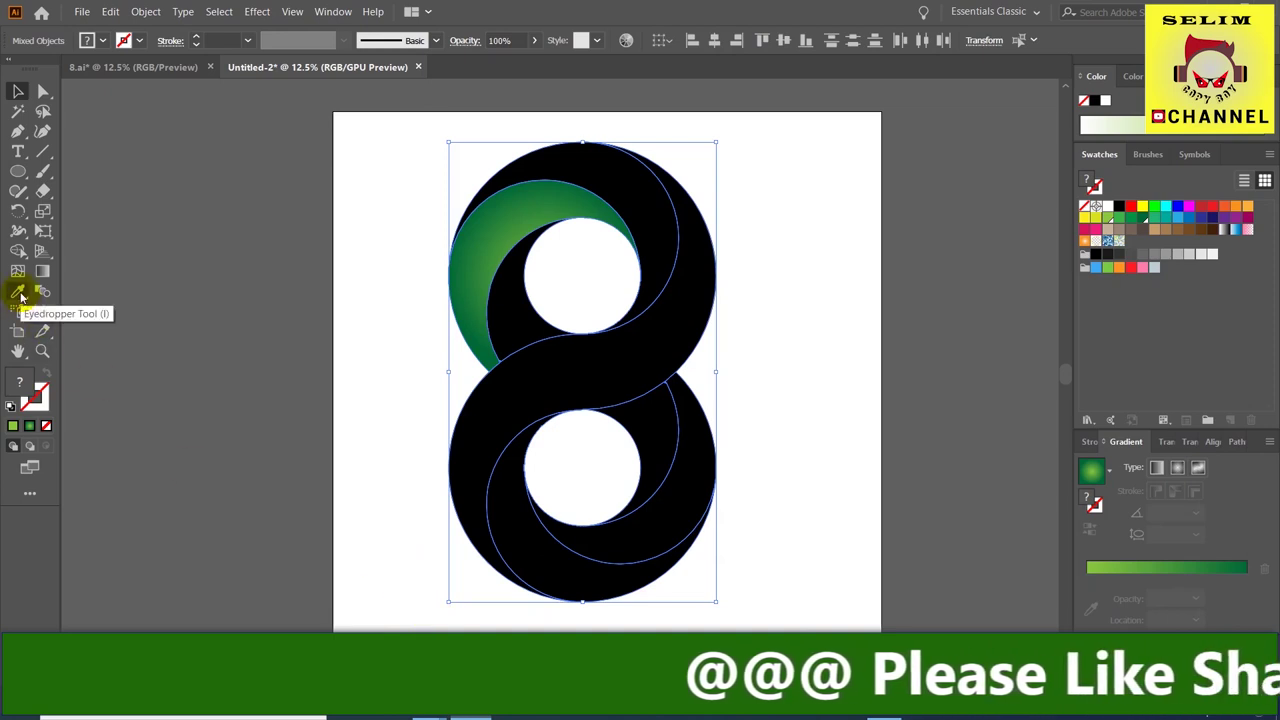
Eyedrop the green radial gradient from the first band onto all selected black bands, then deselect
left_click(20, 295)
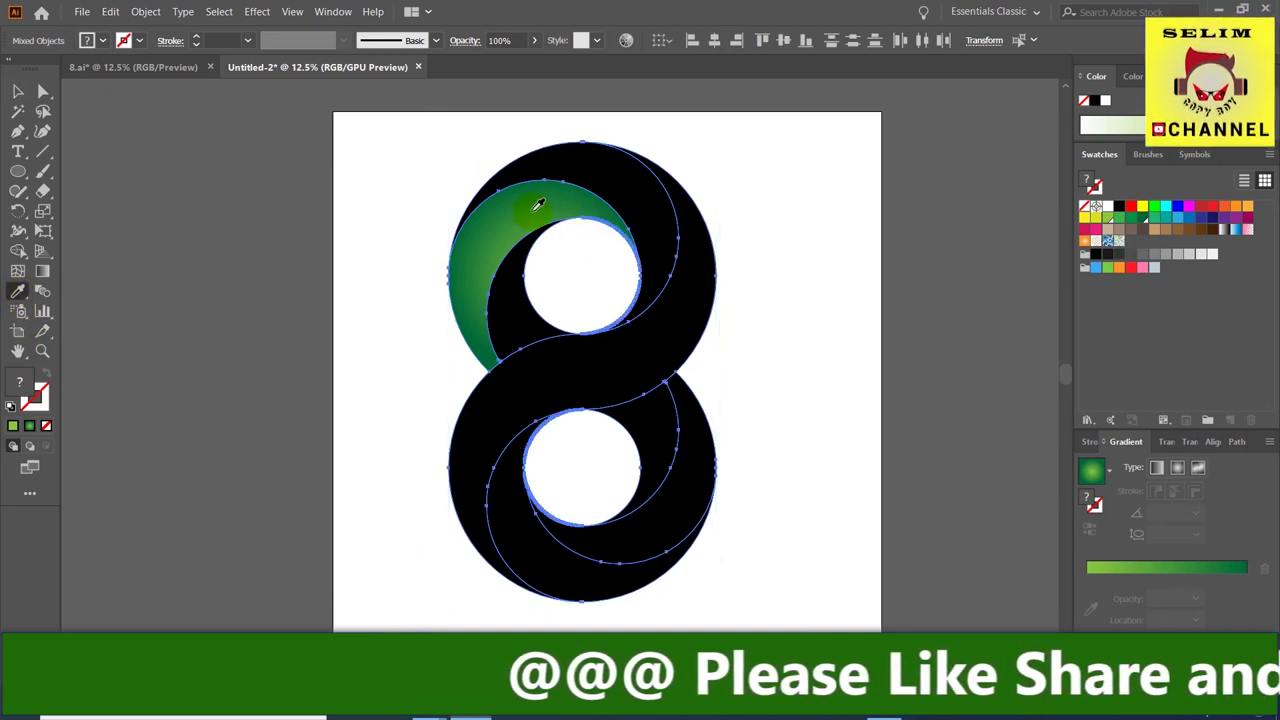
left_click(533, 209)
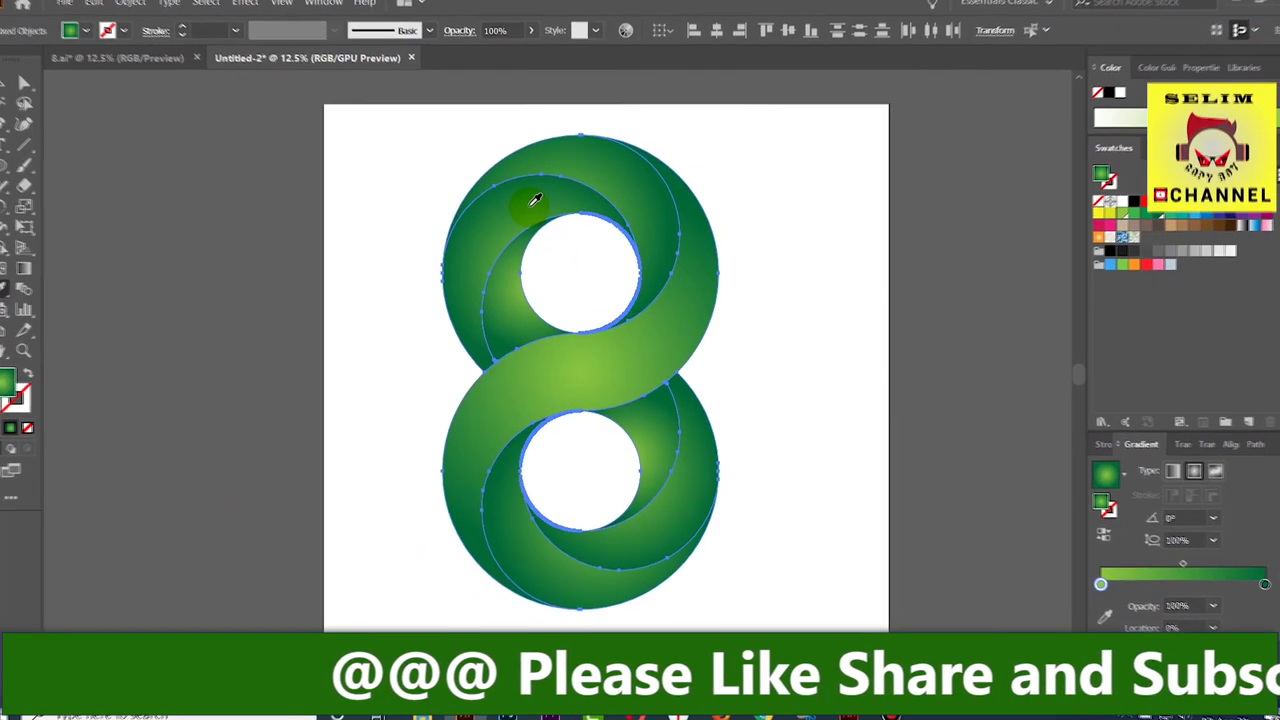
left_click(166, 234)
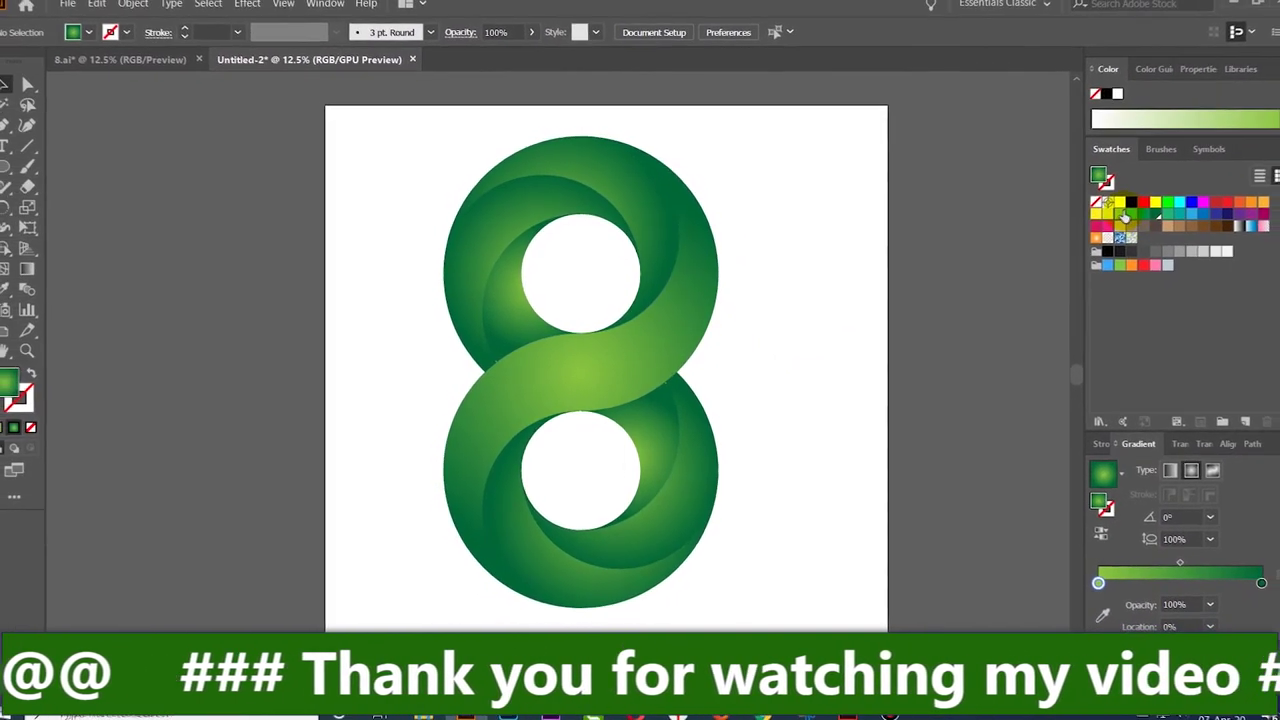
Edit the light green global swatch with Preview on to R=86 G=228 B=71
double_click(1111, 219)
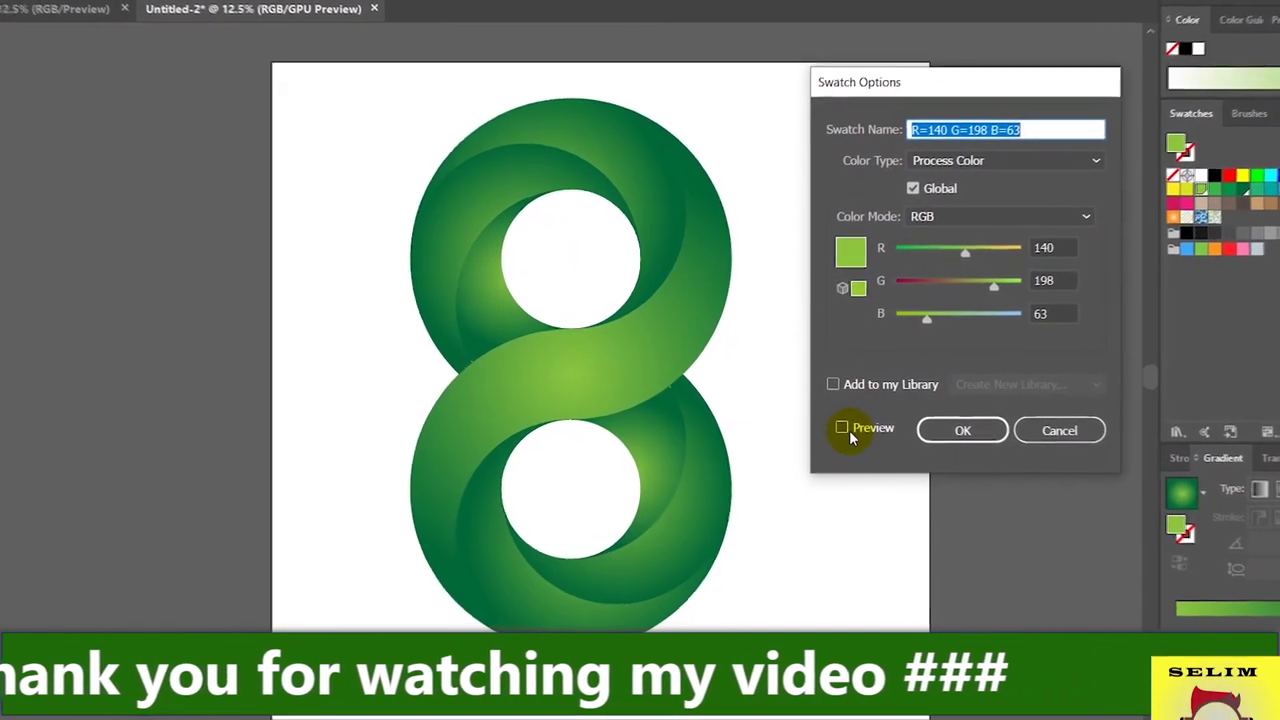
left_click(787, 435)
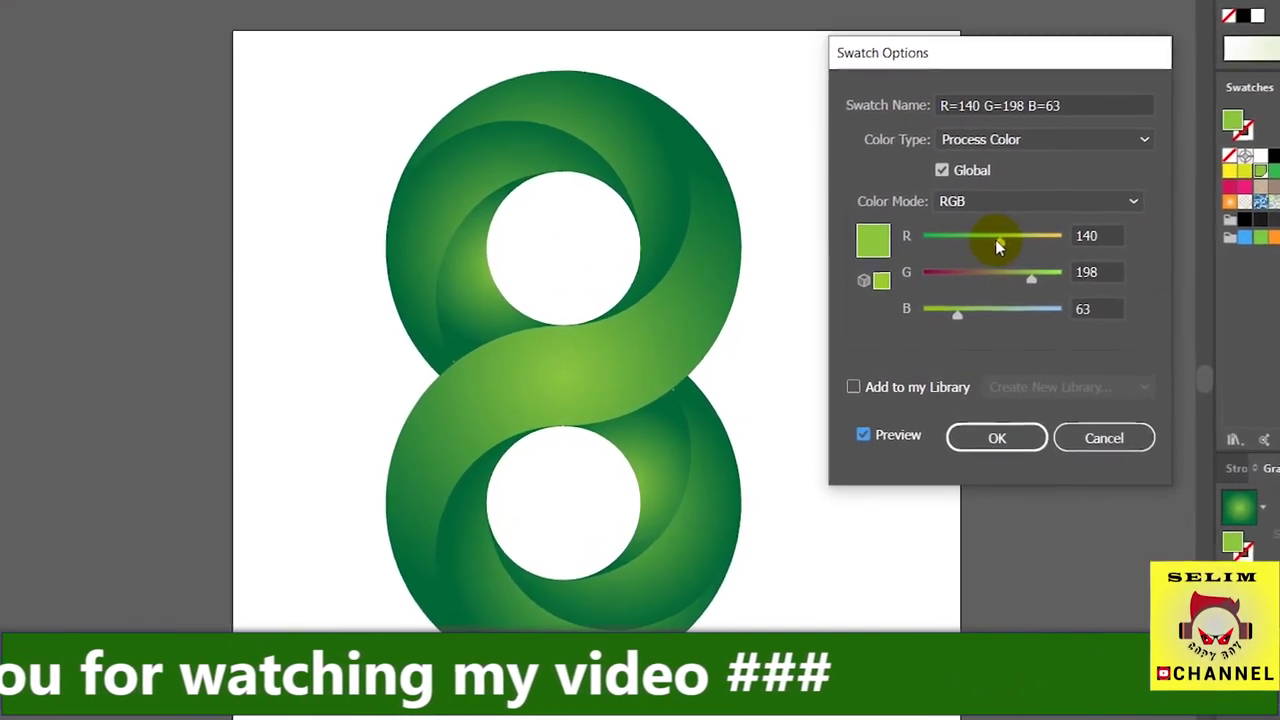
left_click_drag(995, 245, 947, 241)
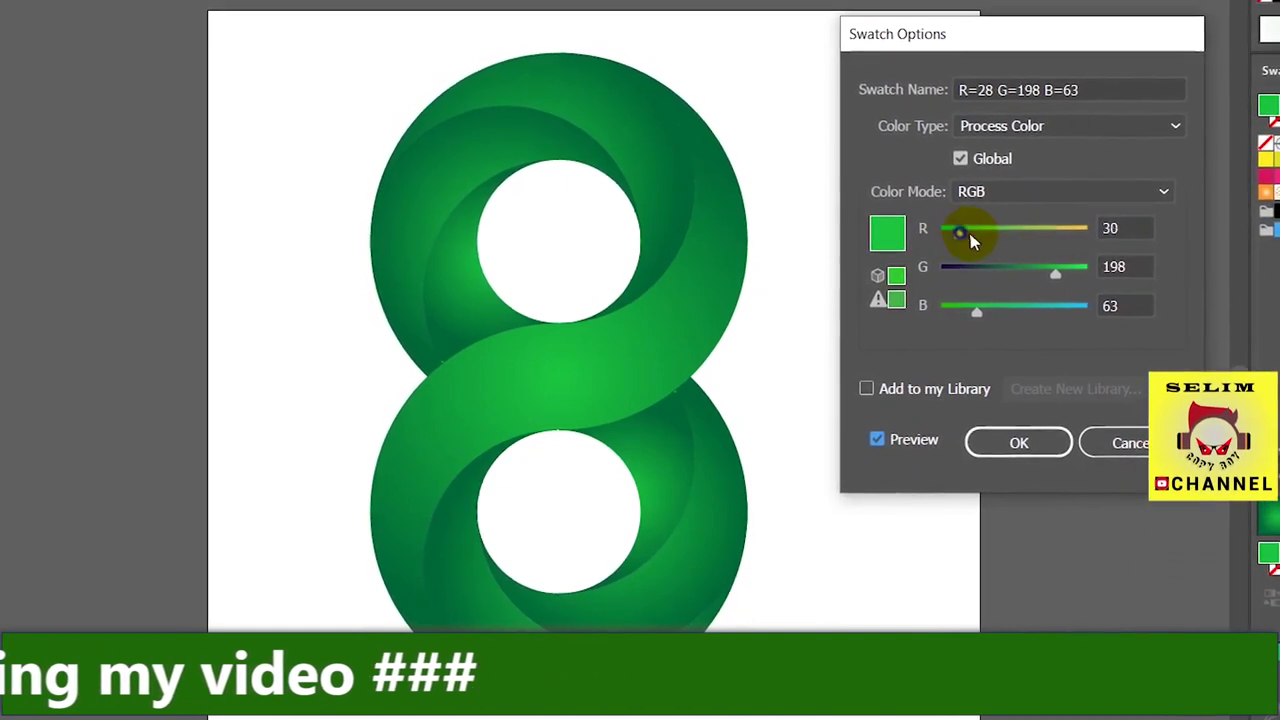
mouse_move(959, 233)
left_mouse_down()
mouse_move(1061, 238)
mouse_move(1021, 236)
left_mouse_up()
mouse_move(1057, 277)
left_mouse_down()
mouse_move(1014, 271)
mouse_move(999, 319)
mouse_move(997, 307)
mouse_move(1059, 283)
left_mouse_up()
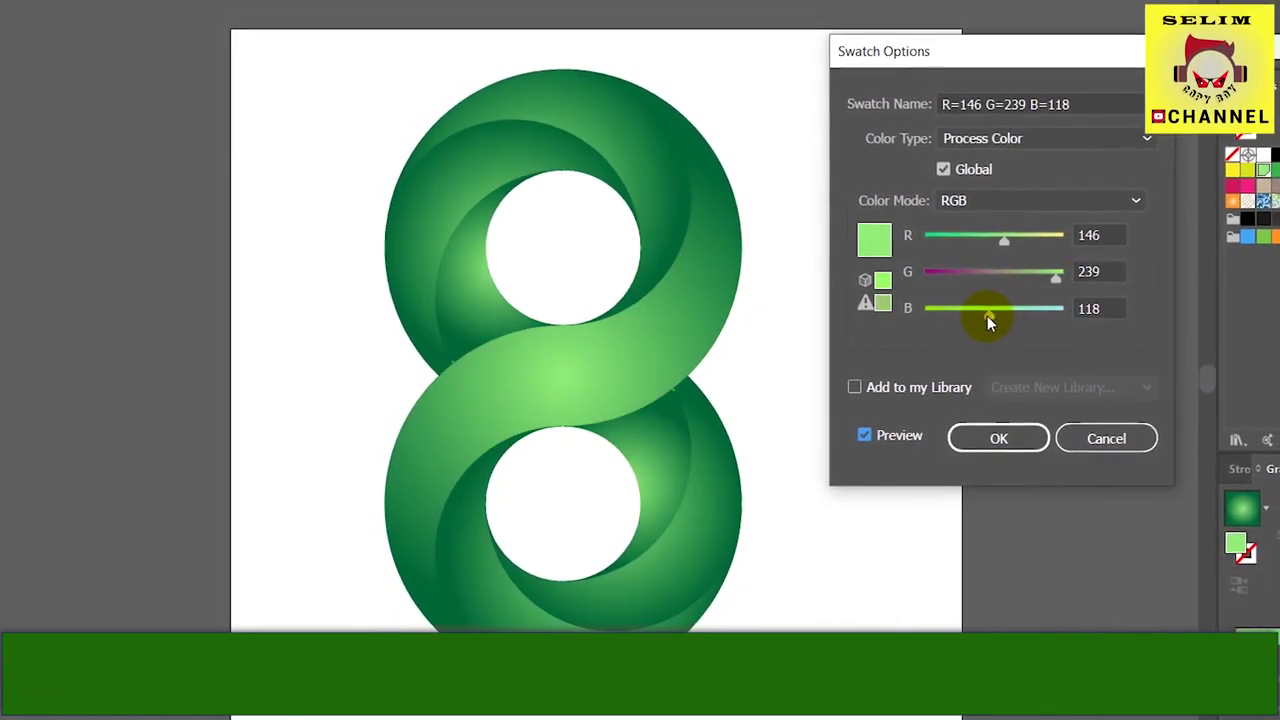
left_click_drag(989, 315, 959, 318)
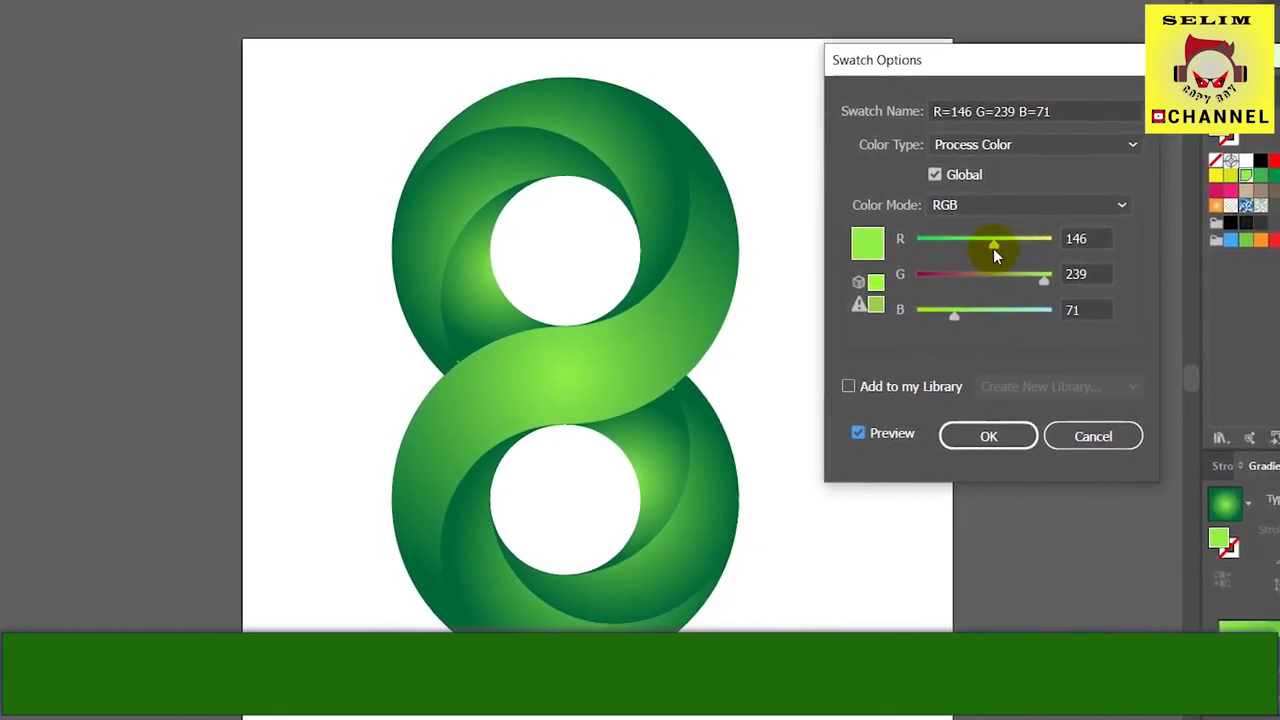
left_click_drag(994, 246, 956, 250)
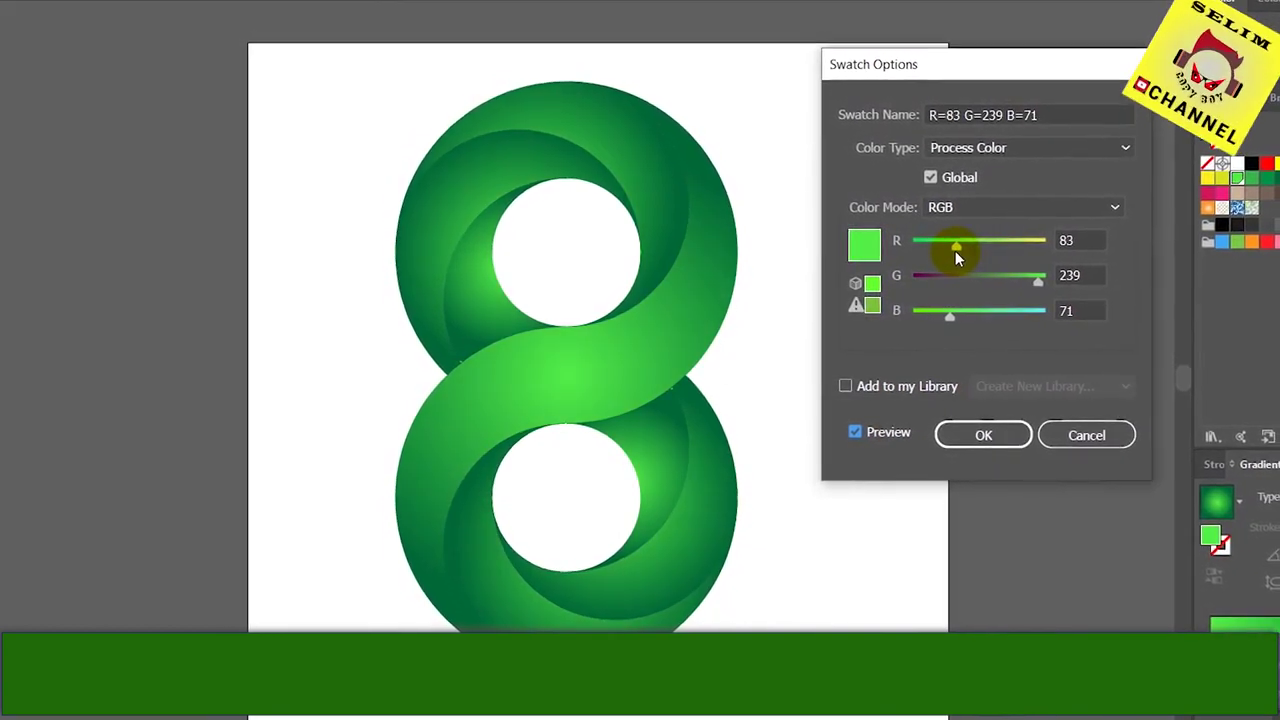
left_click_drag(1031, 283, 1022, 281)
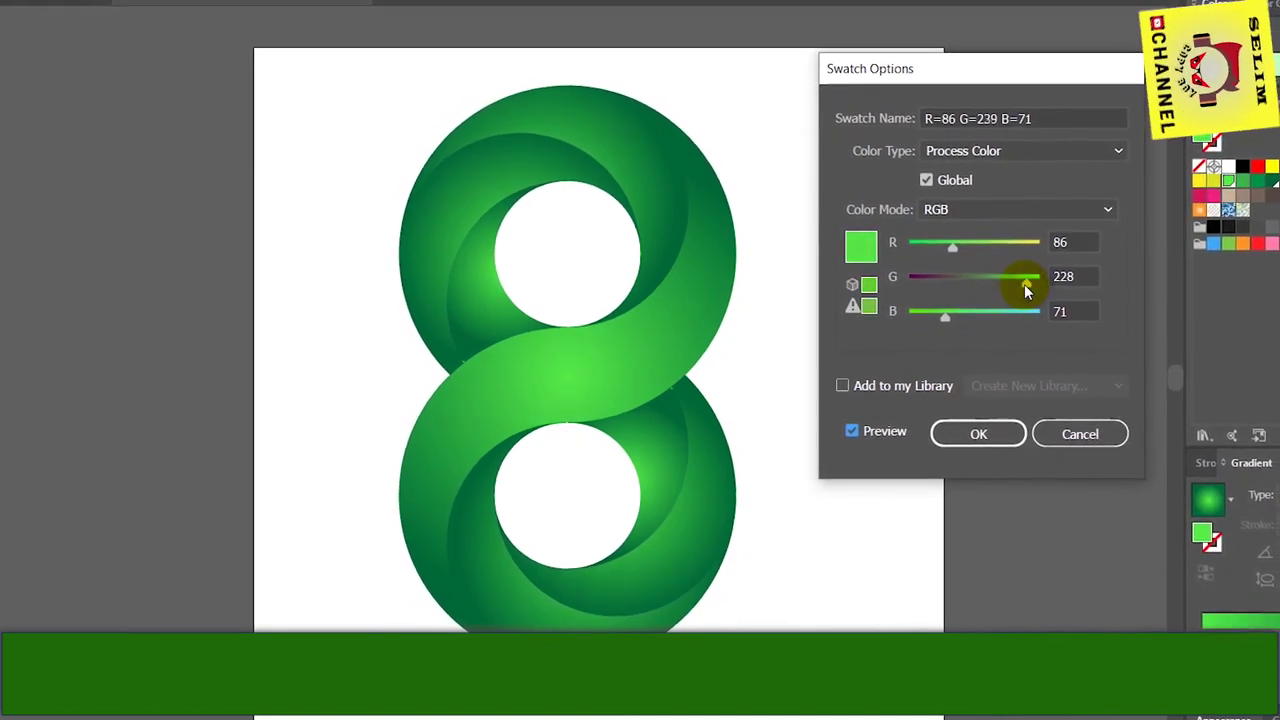
left_click(966, 432)
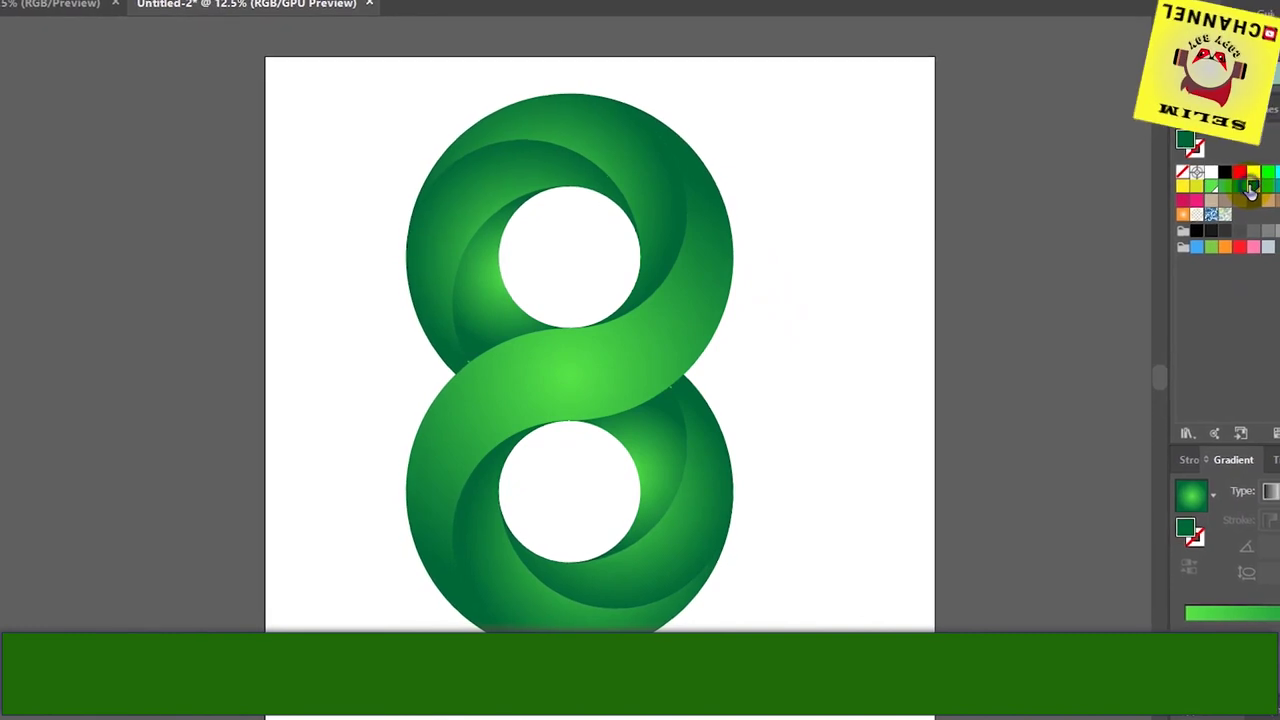
Redefine the dark green global swatch as R=11 G=114 B=44, previewing it on the figure-8
double_click(1251, 192)
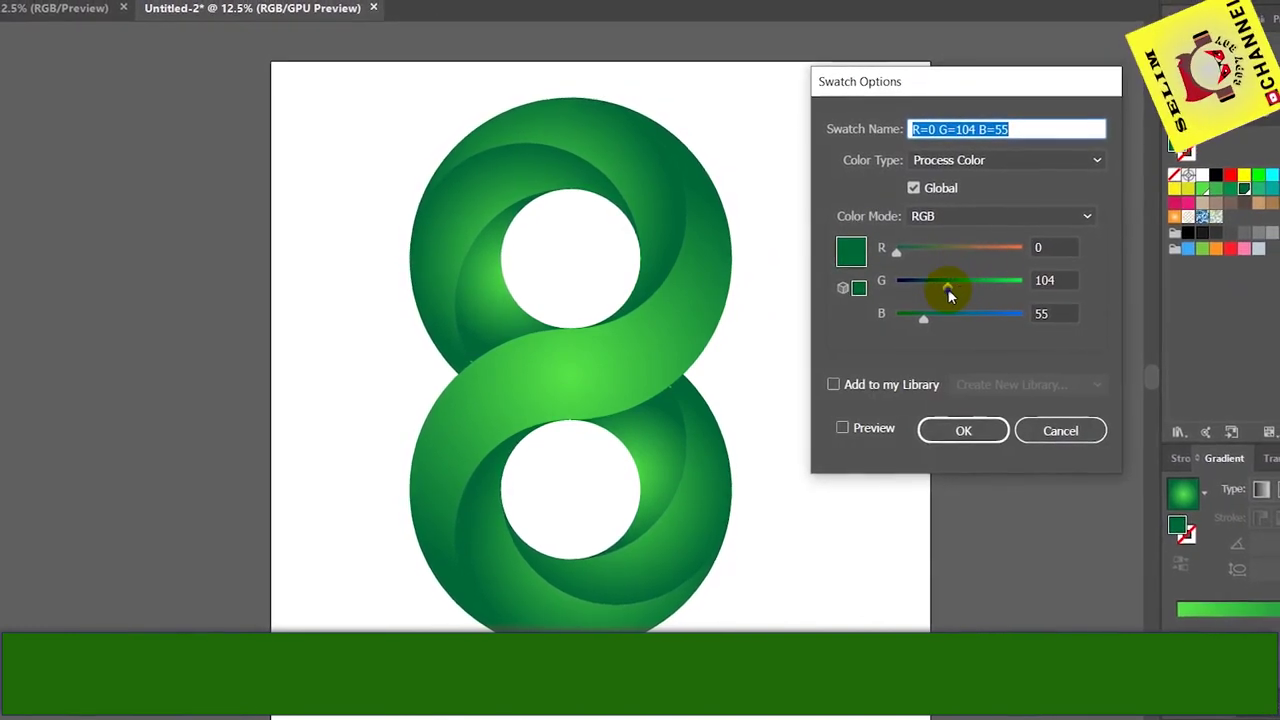
mouse_move(950, 295)
left_mouse_down()
mouse_move(929, 326)
mouse_move(1001, 328)
mouse_move(925, 324)
left_mouse_up()
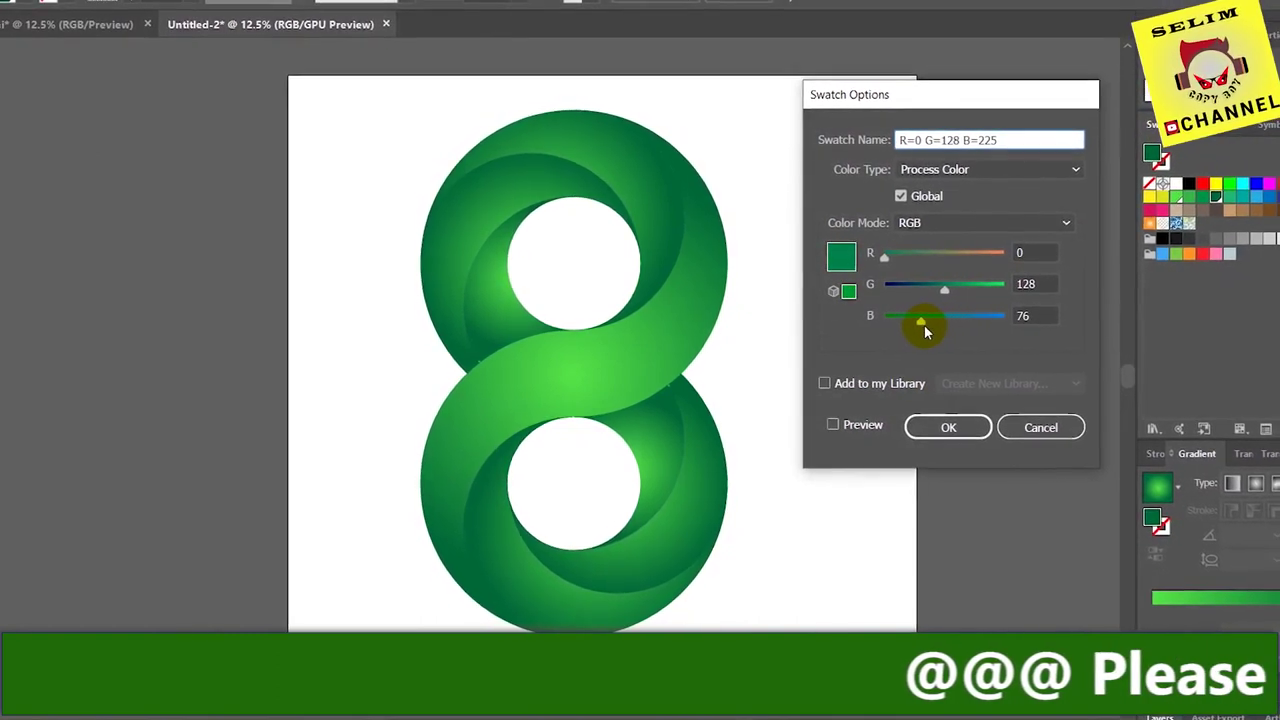
left_click(833, 424)
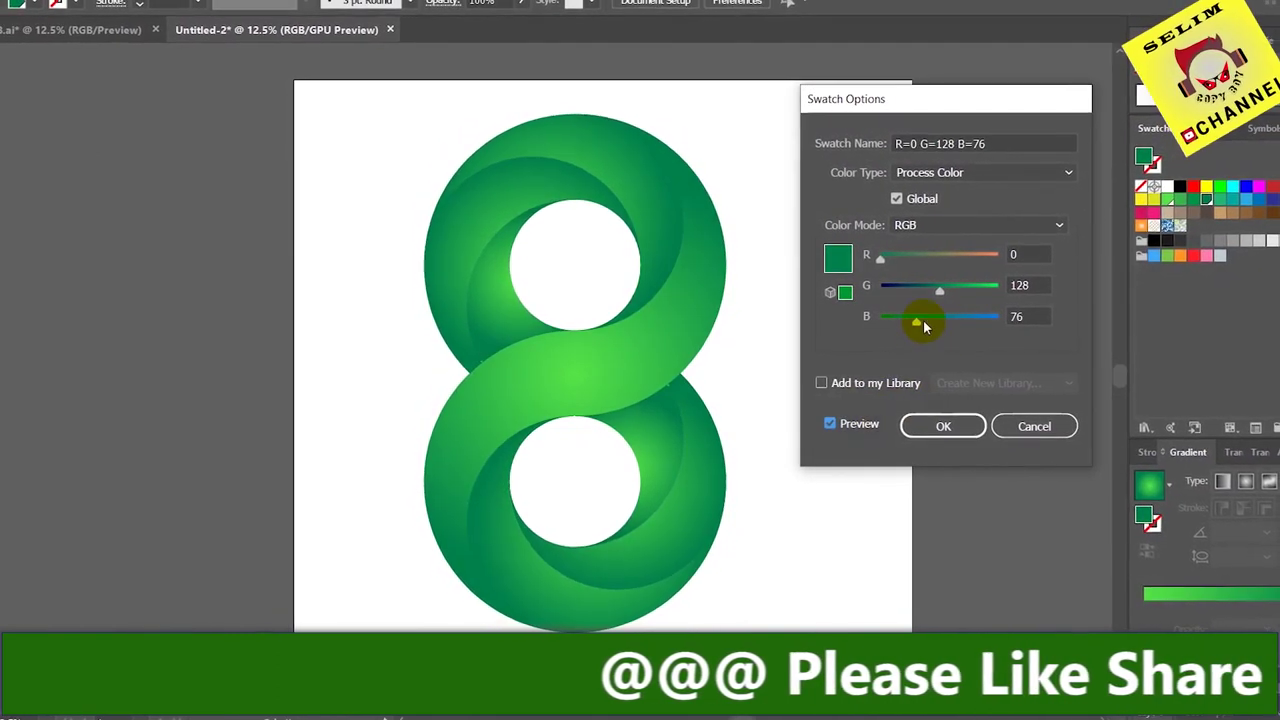
left_click_drag(924, 326, 892, 330)
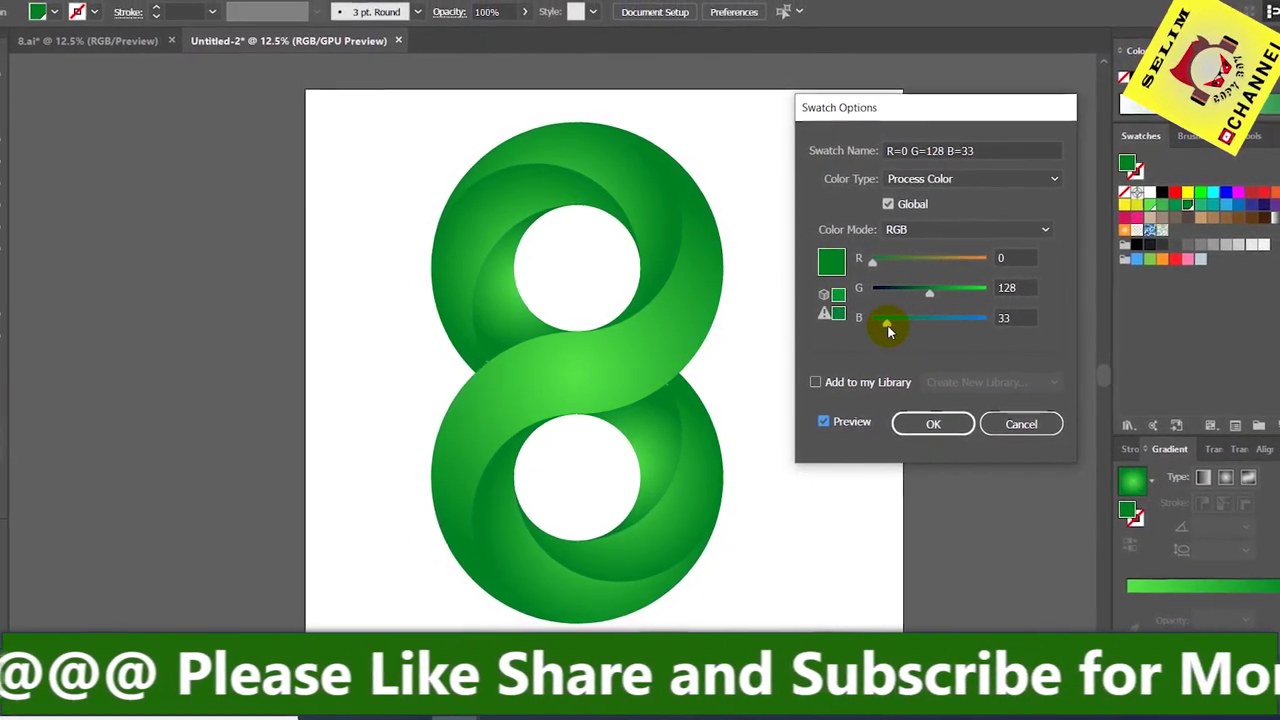
mouse_move(887, 326)
left_mouse_down()
mouse_move(936, 299)
mouse_move(914, 304)
left_mouse_up()
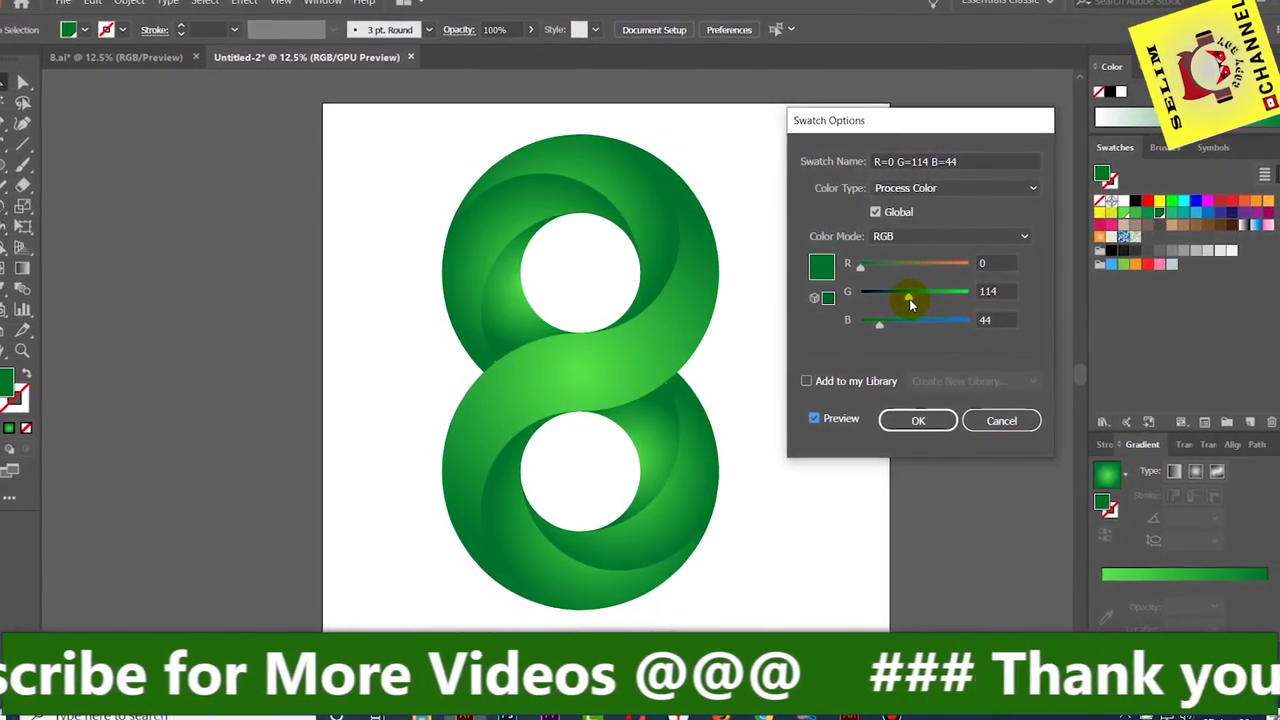
left_click_drag(860, 268, 866, 272)
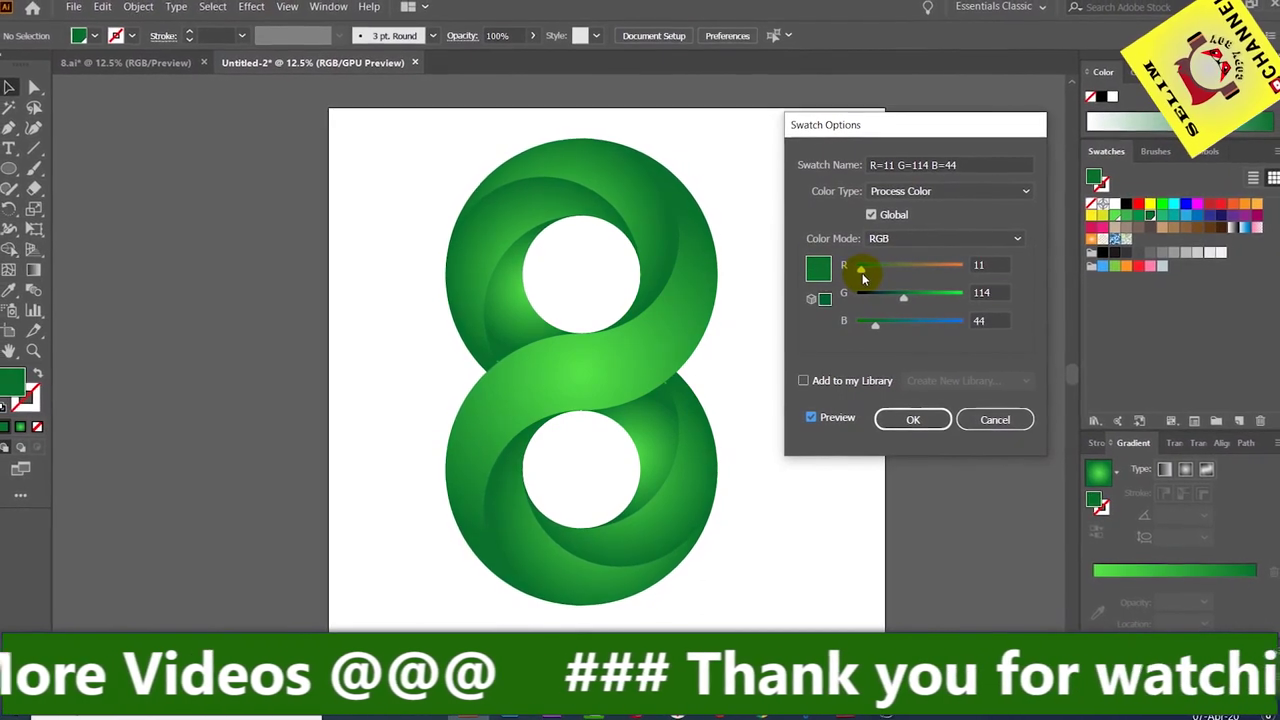
left_click(912, 419)
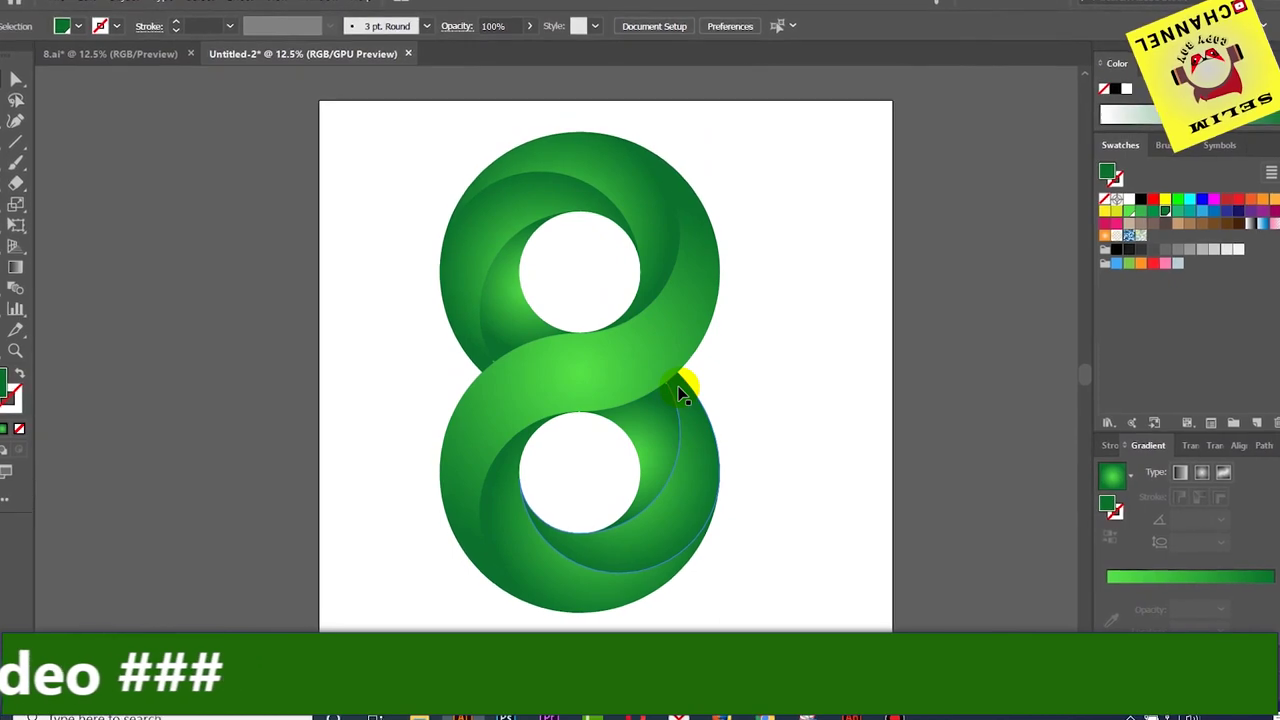
Export the artwork as a JPEG named '8 Sample' with maximum quality, 300 ppi RGB options
left_click(54, 2)
mouse_move(72, 261)
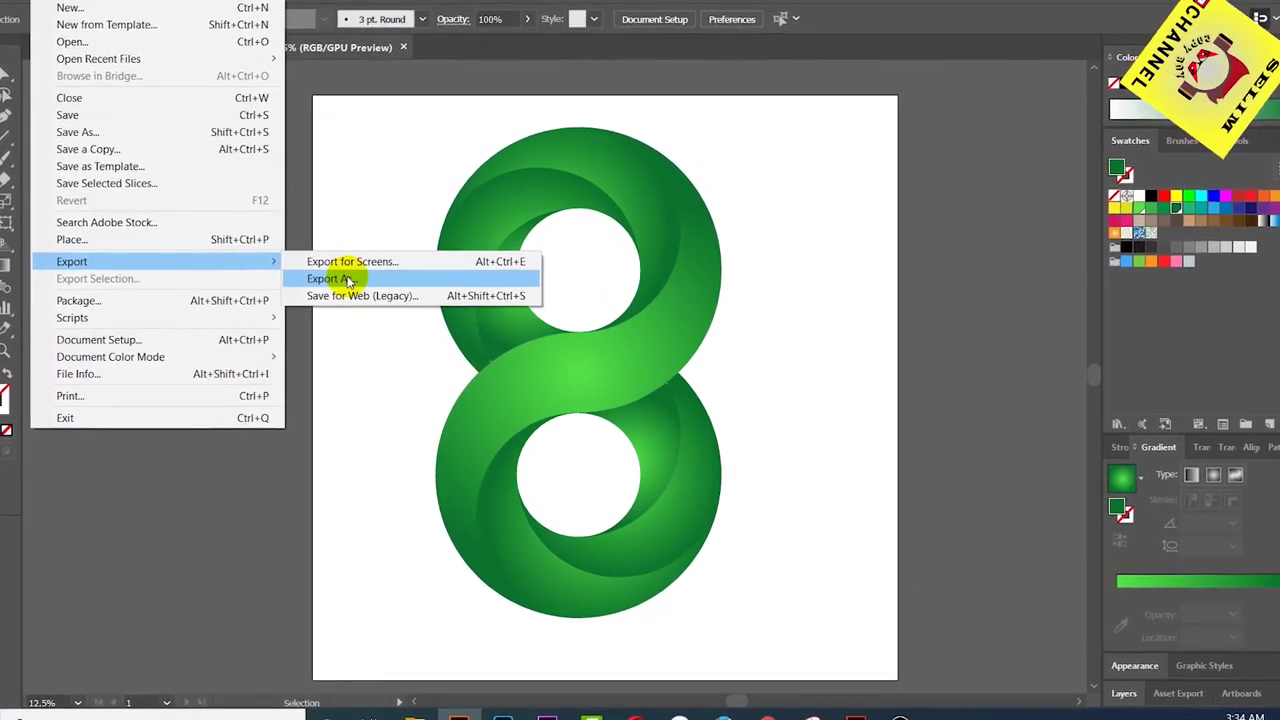
left_click(345, 279)
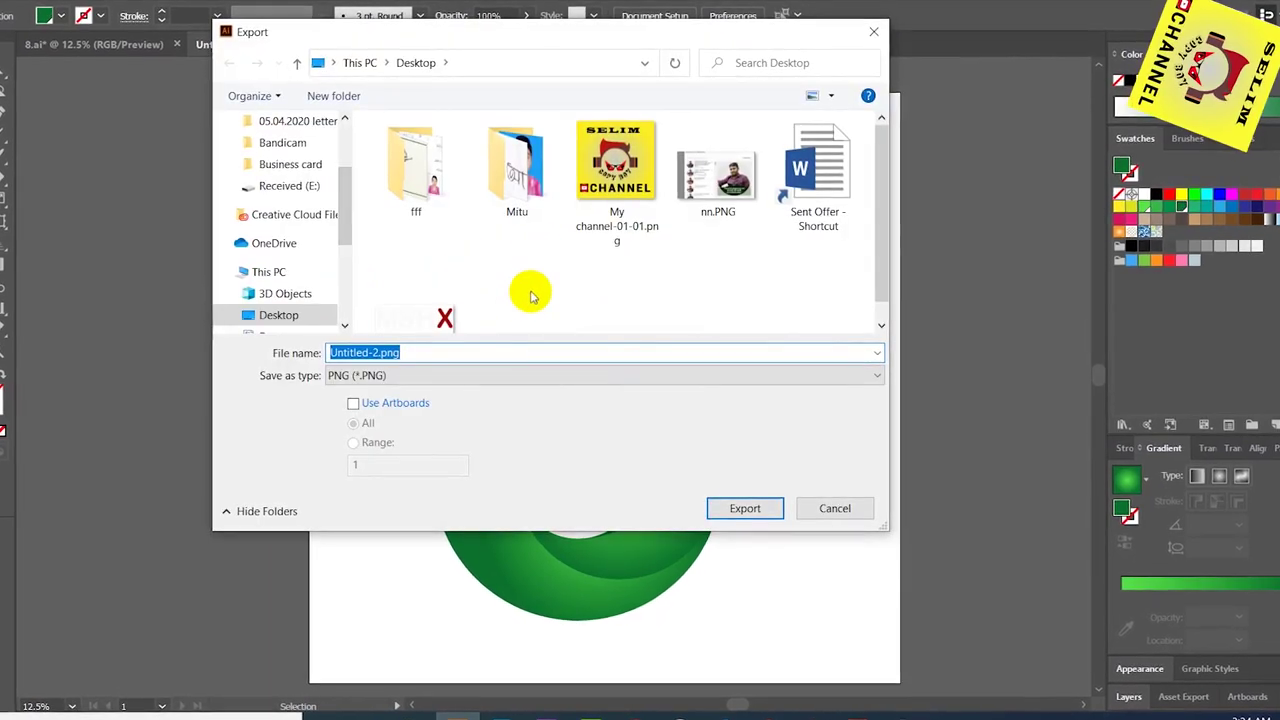
left_click(417, 374)
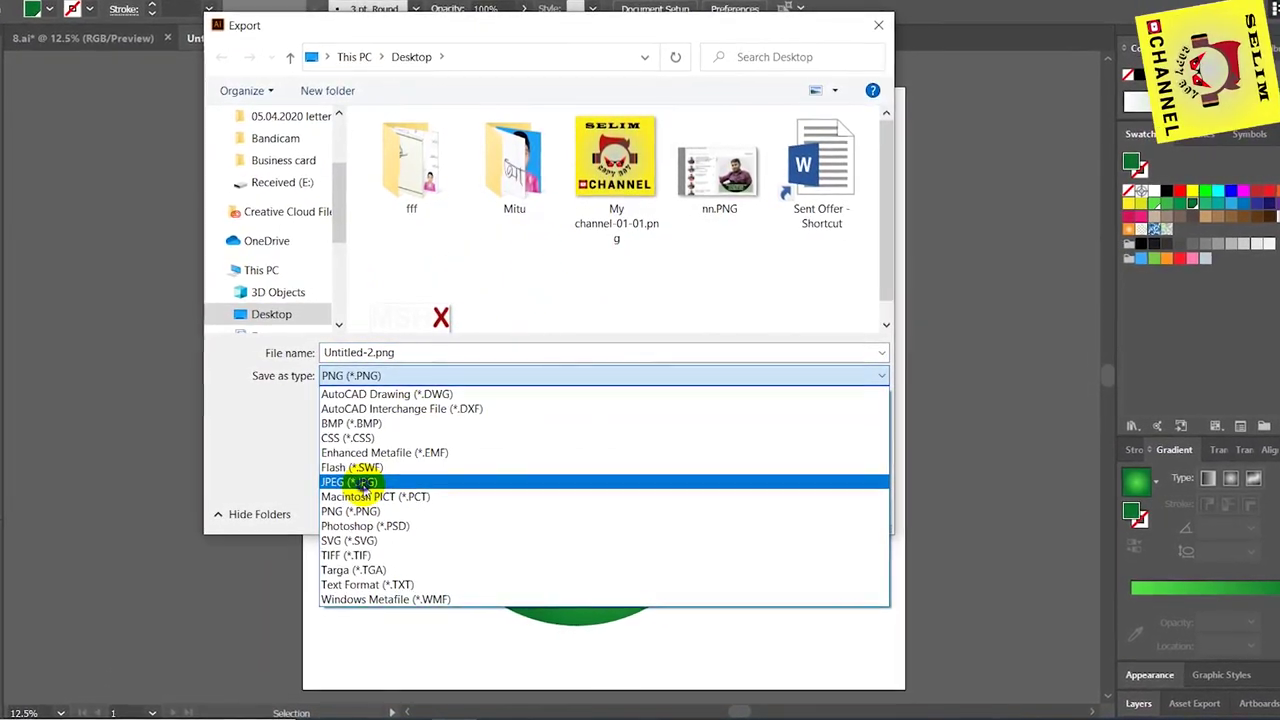
left_click(362, 482)
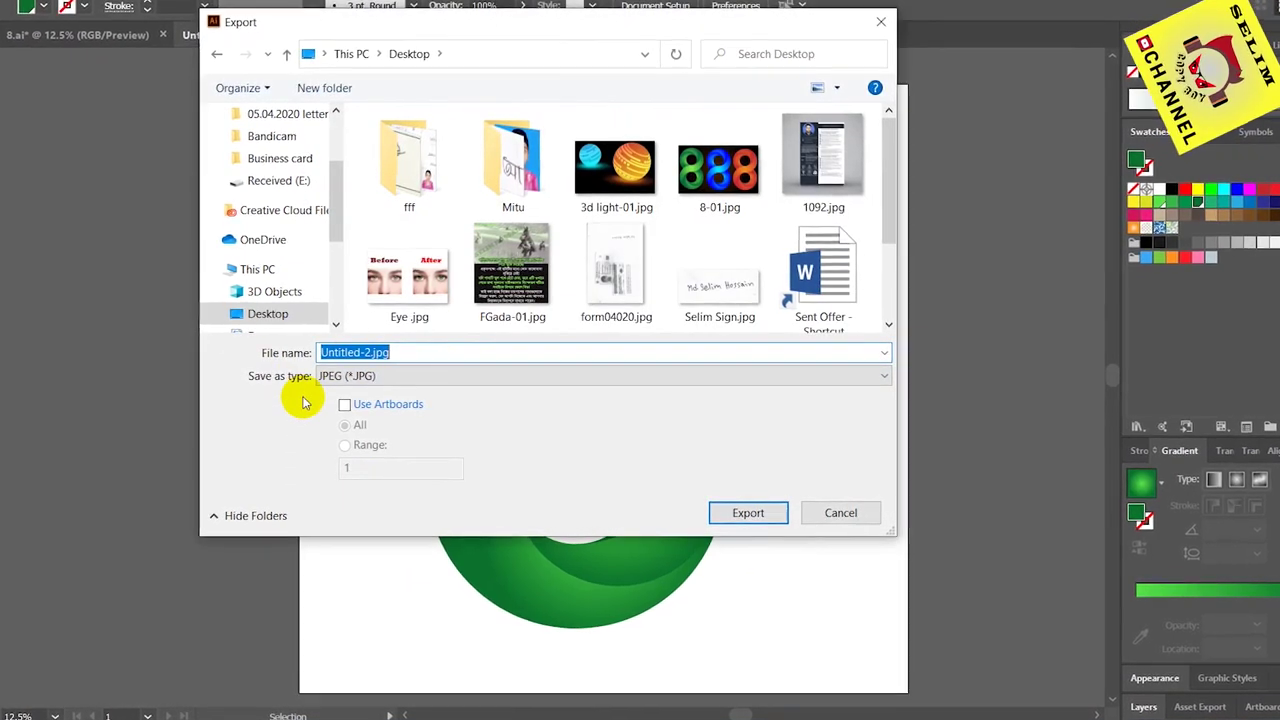
type("8")
key("Escape")
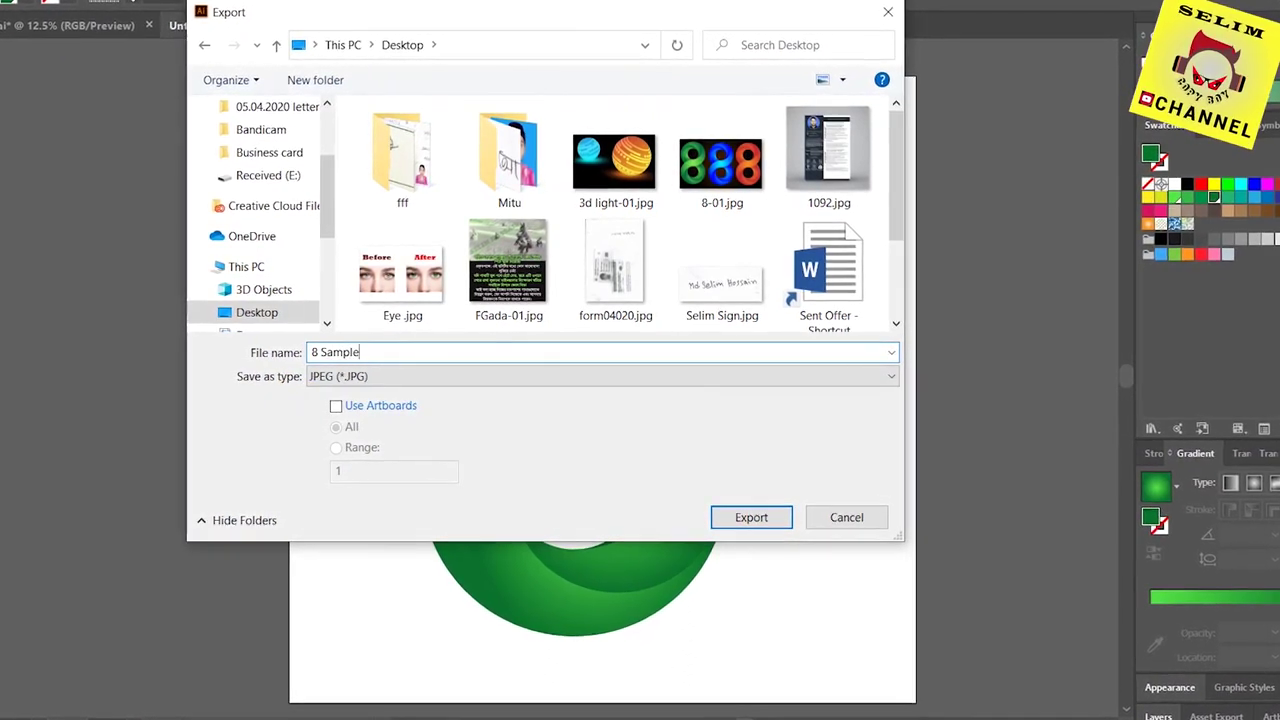
left_click(769, 524)
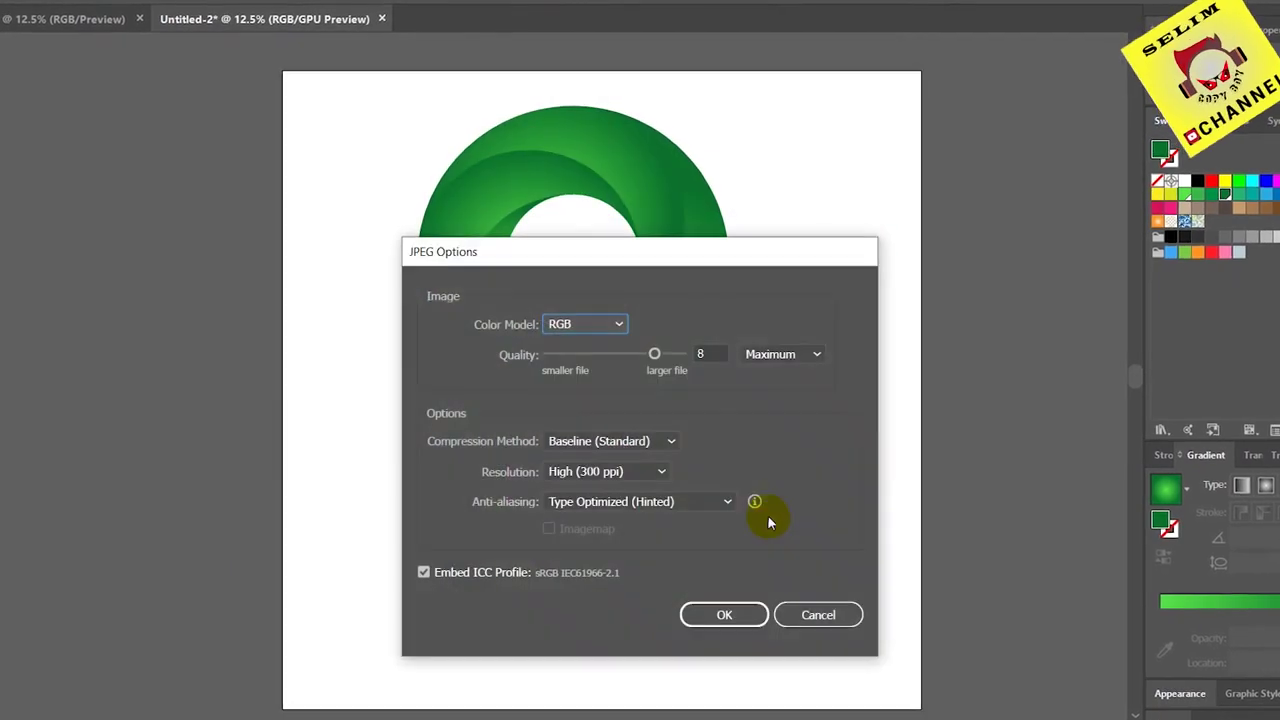
left_click(716, 615)
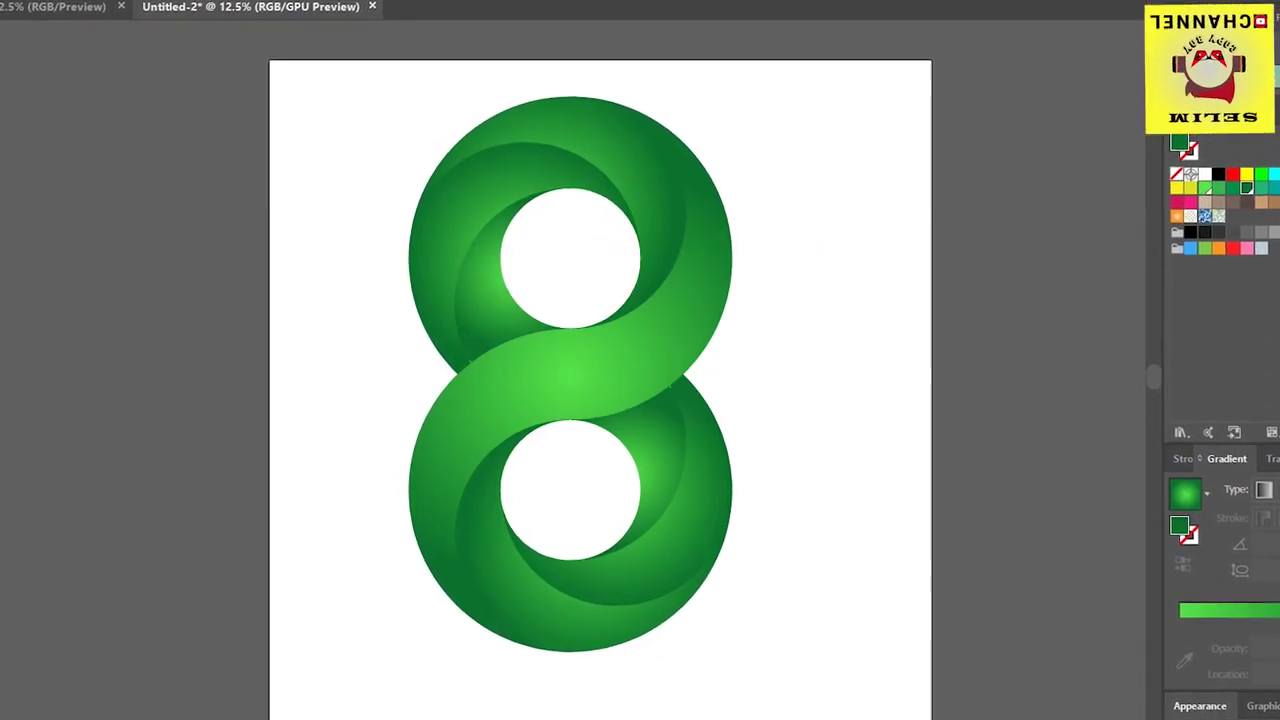
Minimise Illustrator to reveal the desktop holding the exported JPEG
key("super+d")
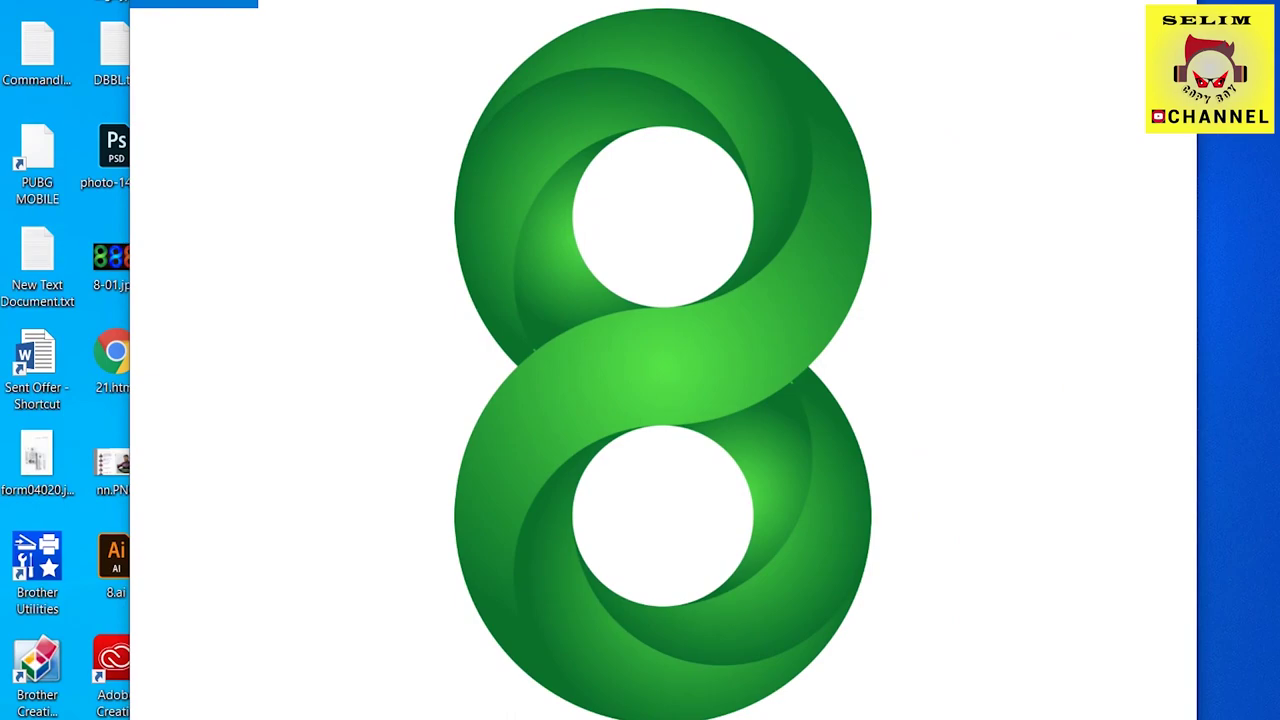
key("alt+F4")
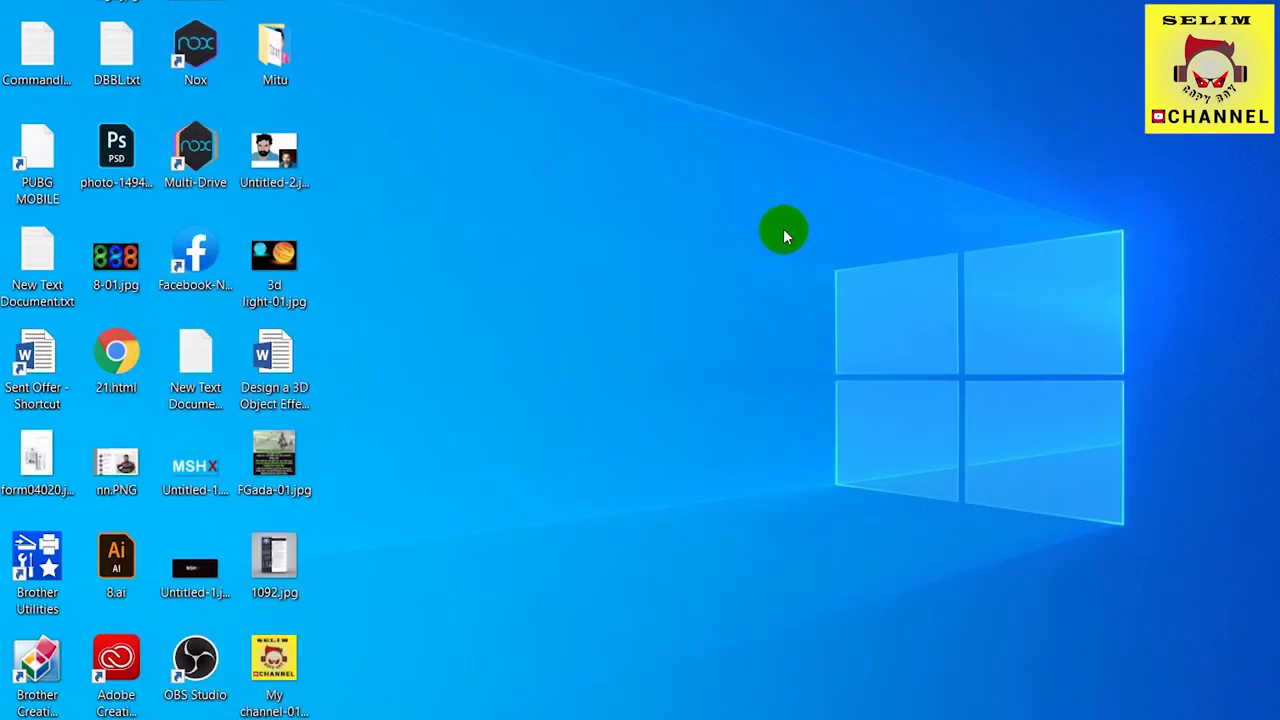